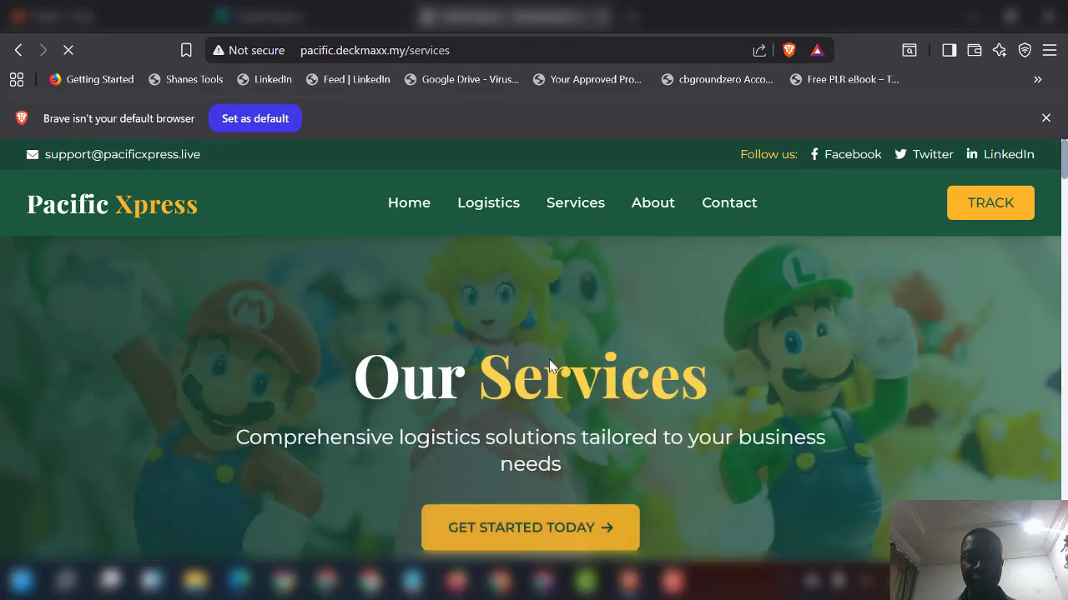
Step: Scroll down through the Services page content and back up toward the top
scroll(549, 359, "down", 10)
scroll(550, 360, "down", 10)
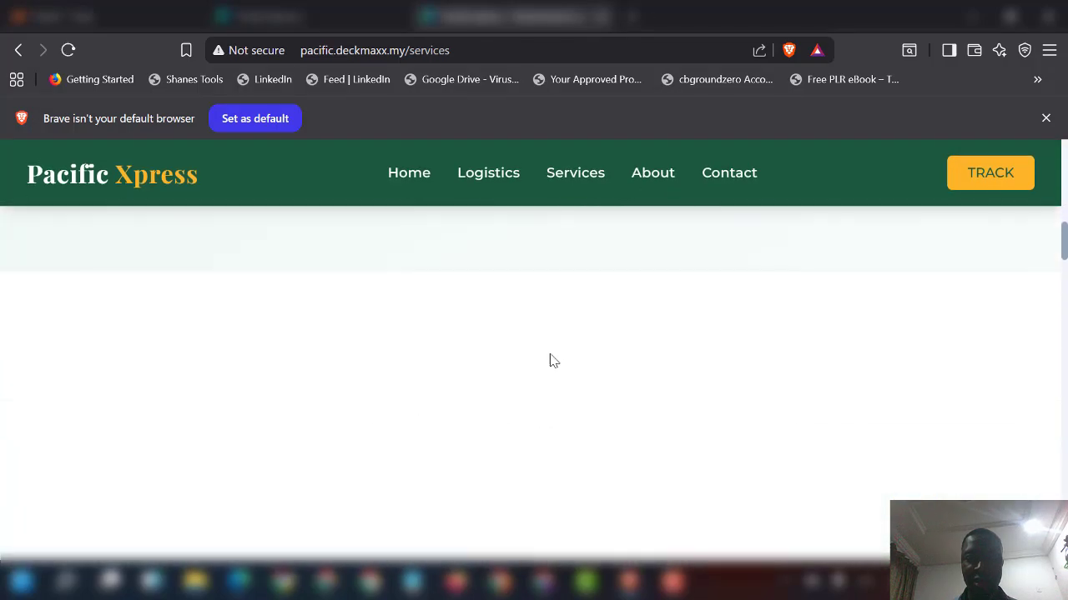
scroll(550, 354, "down", 4)
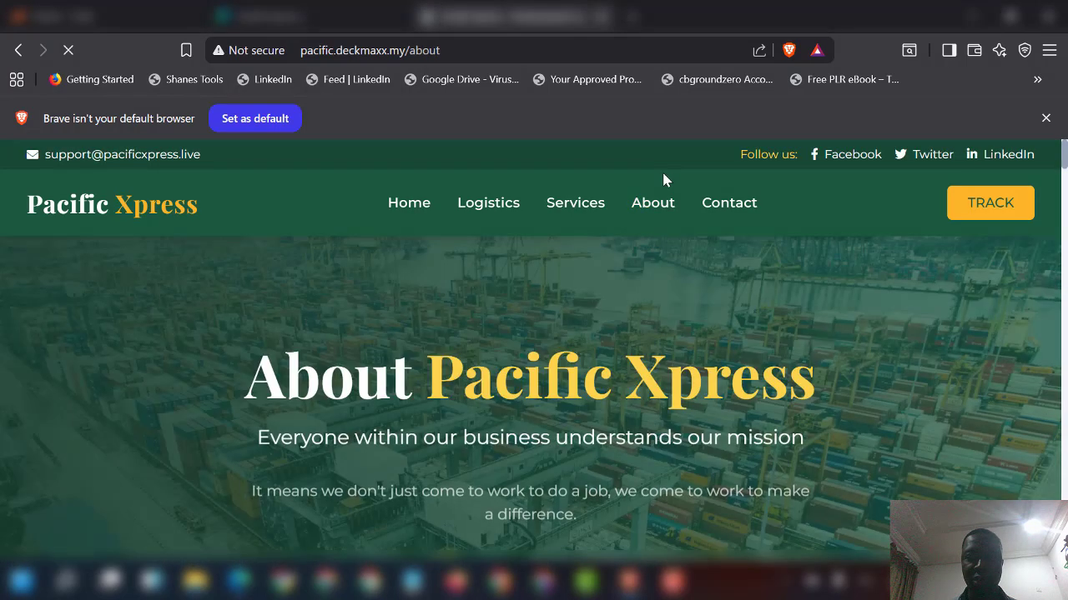
scroll(570, 340, "down", 6)
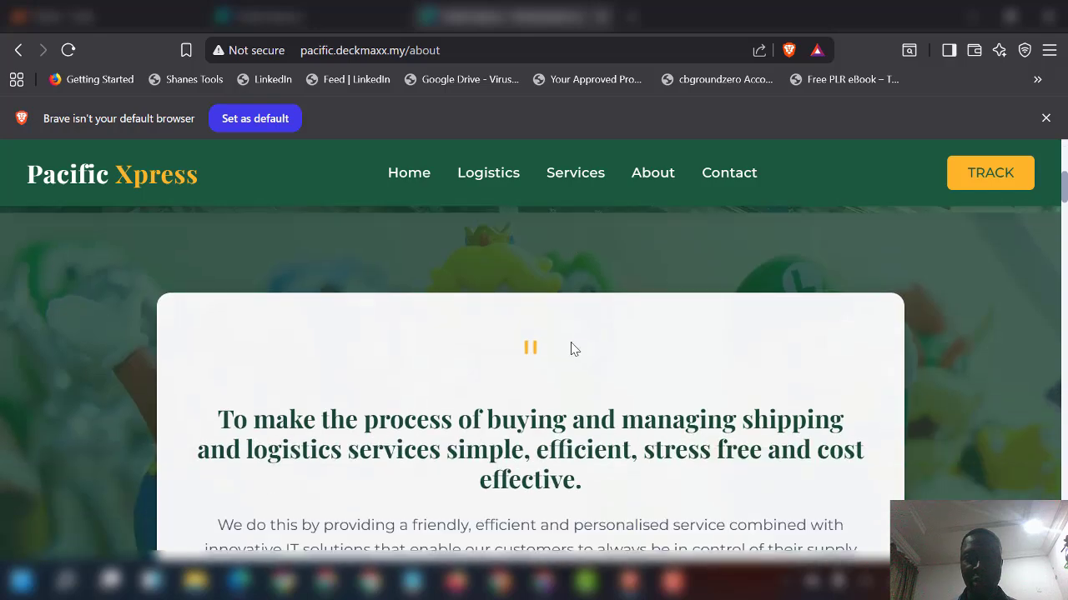
scroll(572, 348, "up", 2)
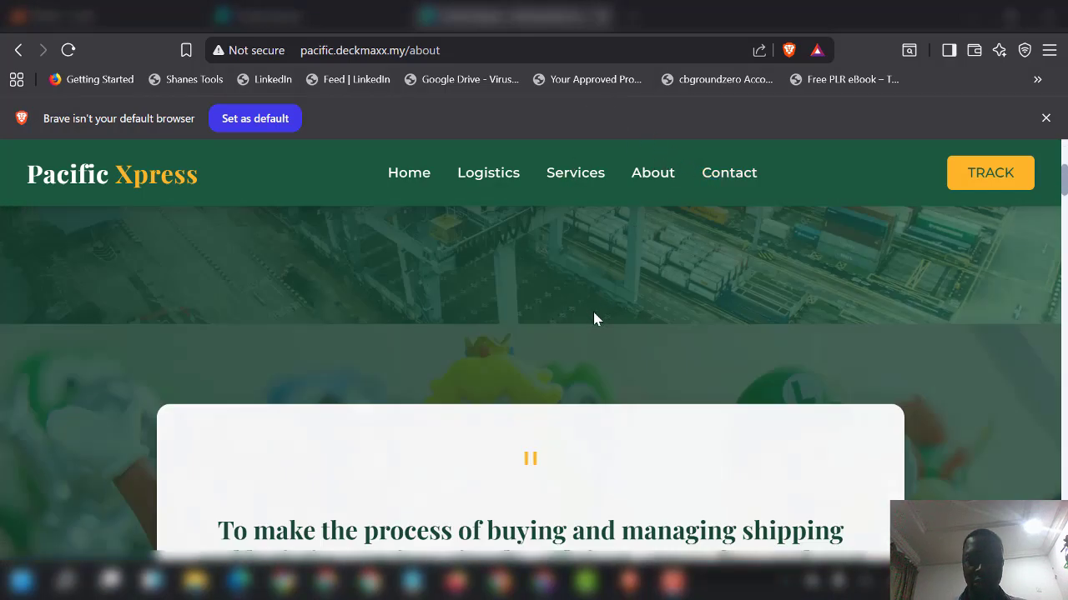
scroll(593, 314, "down", 8)
scroll(584, 320, "down", 10)
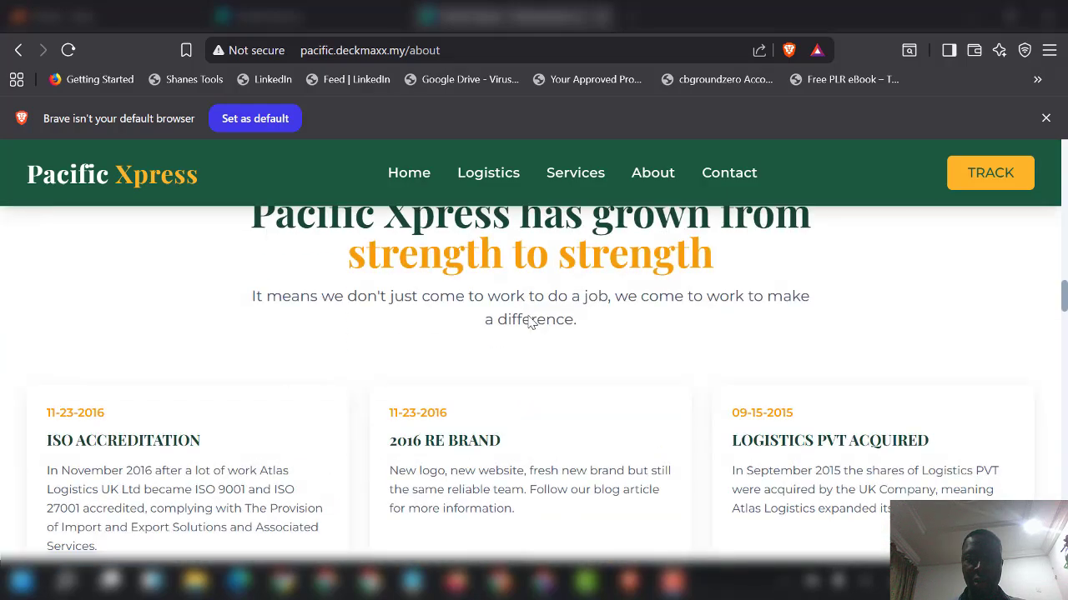
scroll(530, 319, "up", 12)
scroll(531, 319, "up", 8)
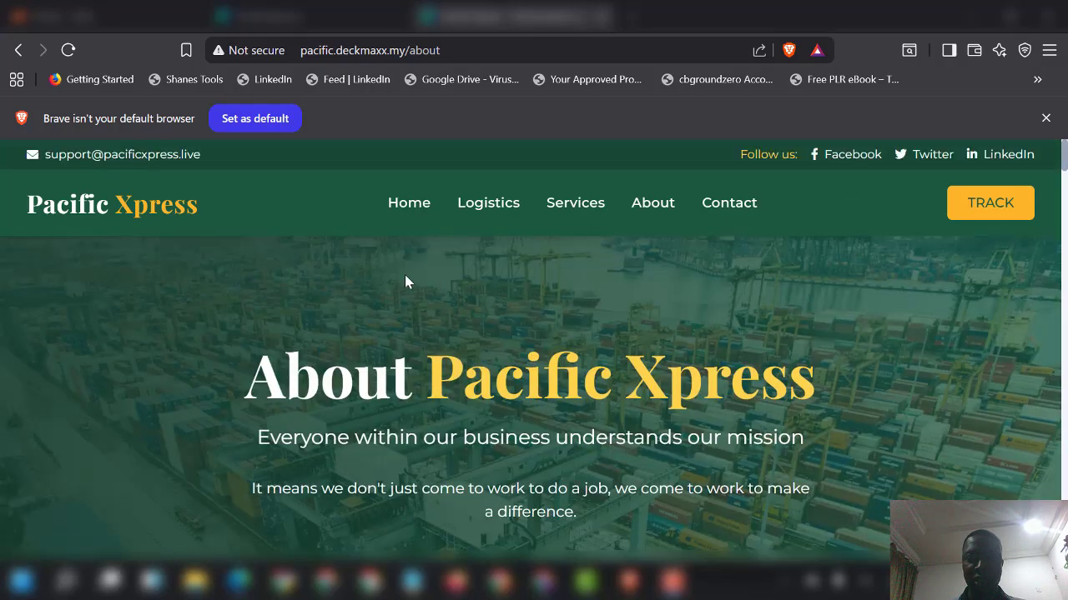
Step: On the tracking page, fill in the saved tracking number with its last digit removed
left_click(968, 211)
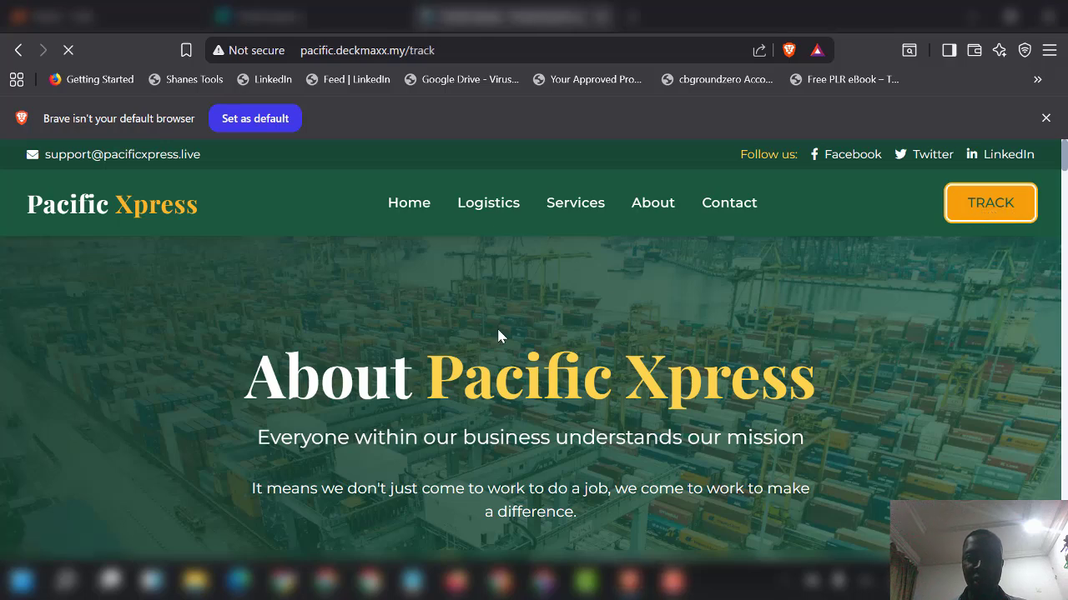
scroll(500, 317, "down", 4)
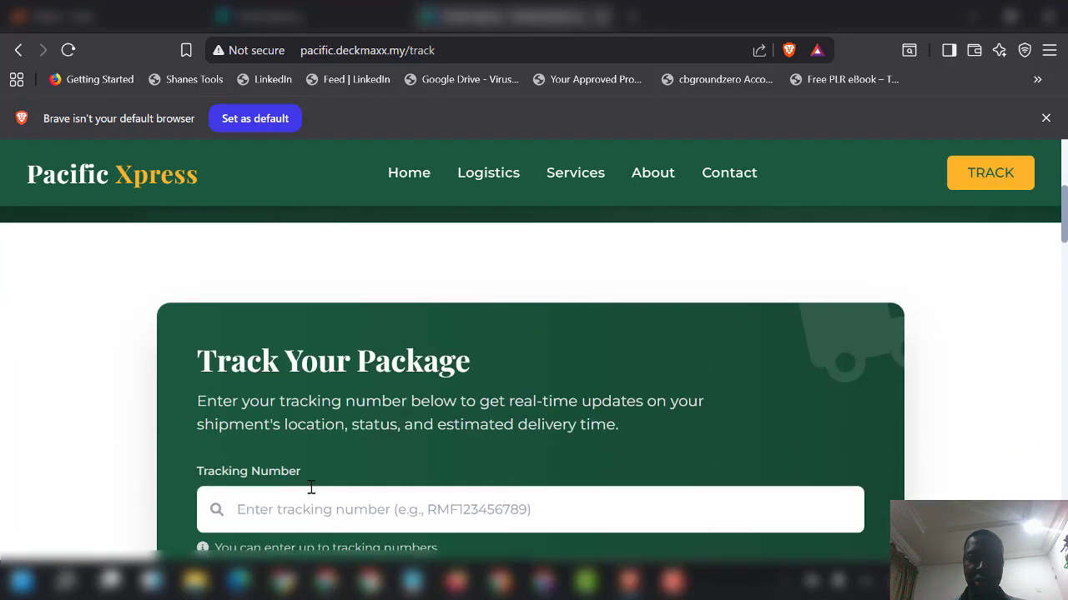
scroll(311, 488, "down", 1)
left_click(305, 395)
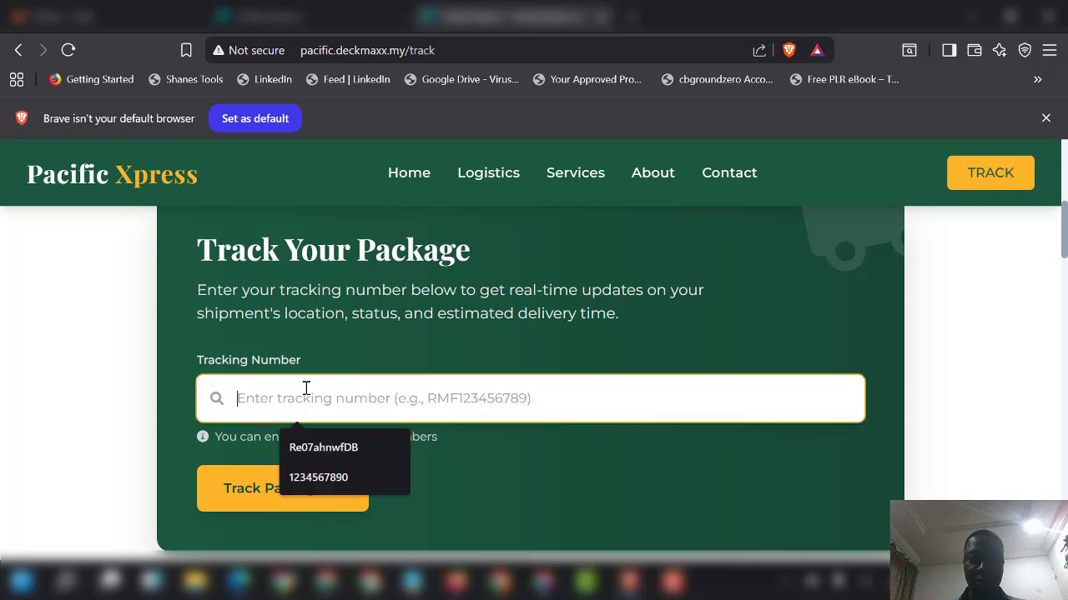
left_click(338, 478)
key("BackSpace")
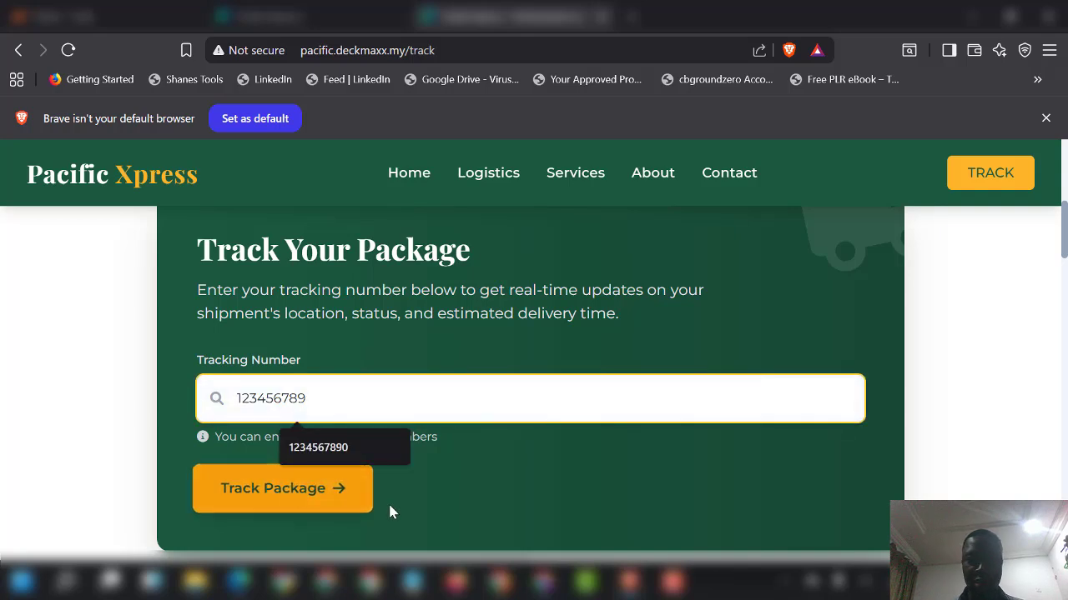
left_click(287, 498)
Step: Track the package to show its Pending status, 35% progress and route map
left_click(276, 492)
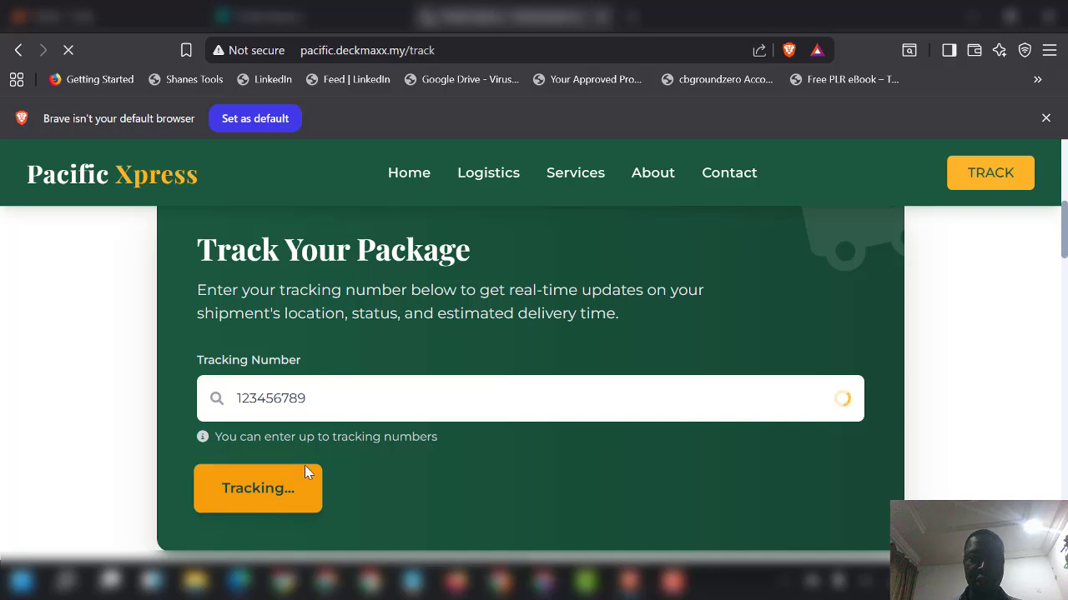
scroll(434, 349, "down", 2)
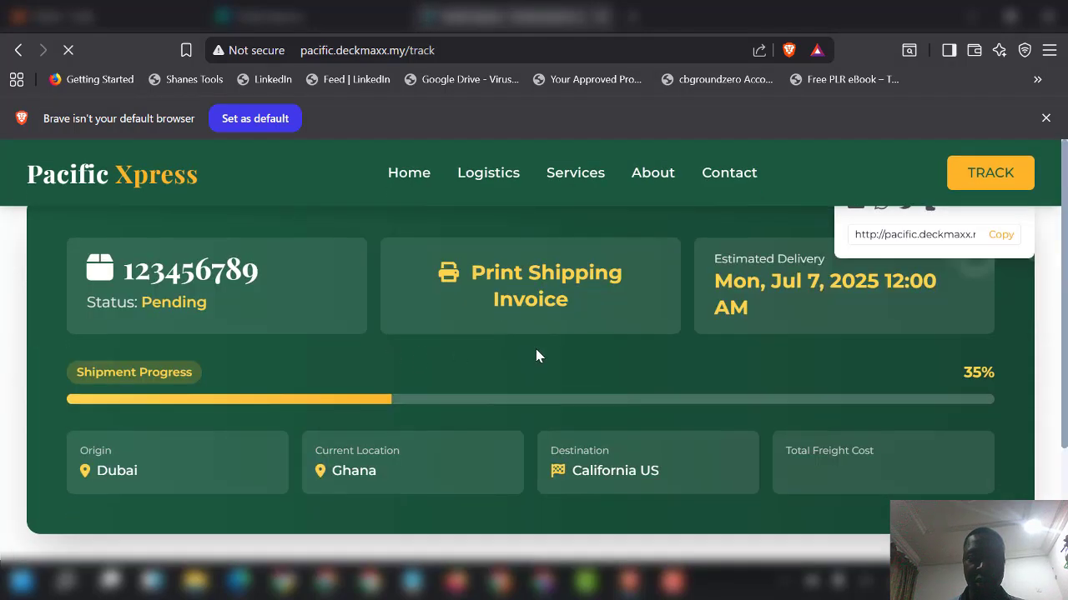
scroll(448, 316, "down", 1)
scroll(448, 323, "down", 5)
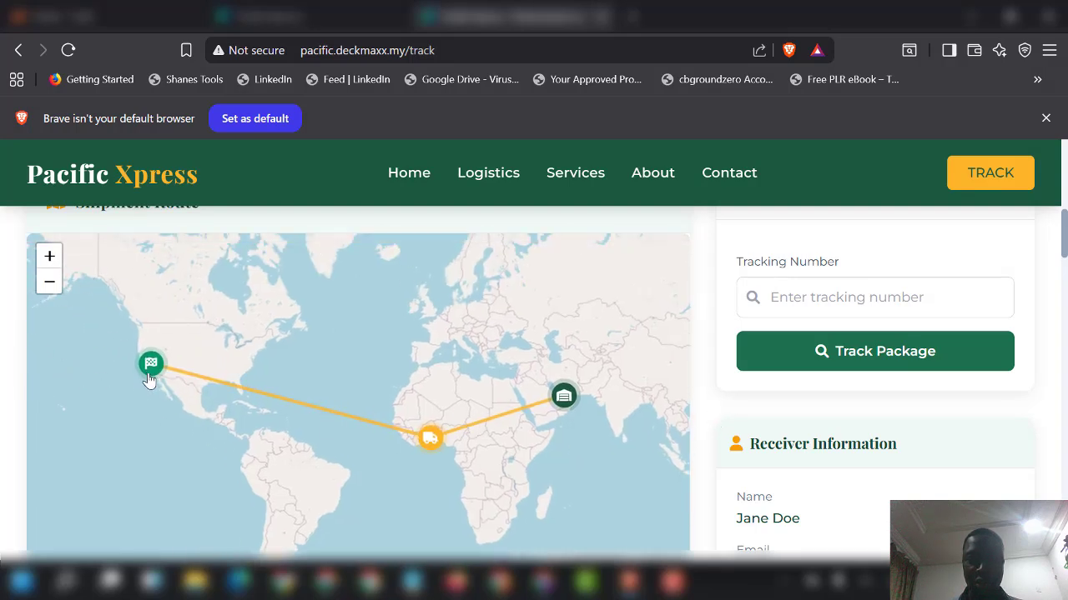
Step: Inspect the destination, current location and origin markers on the route map
left_click(151, 372)
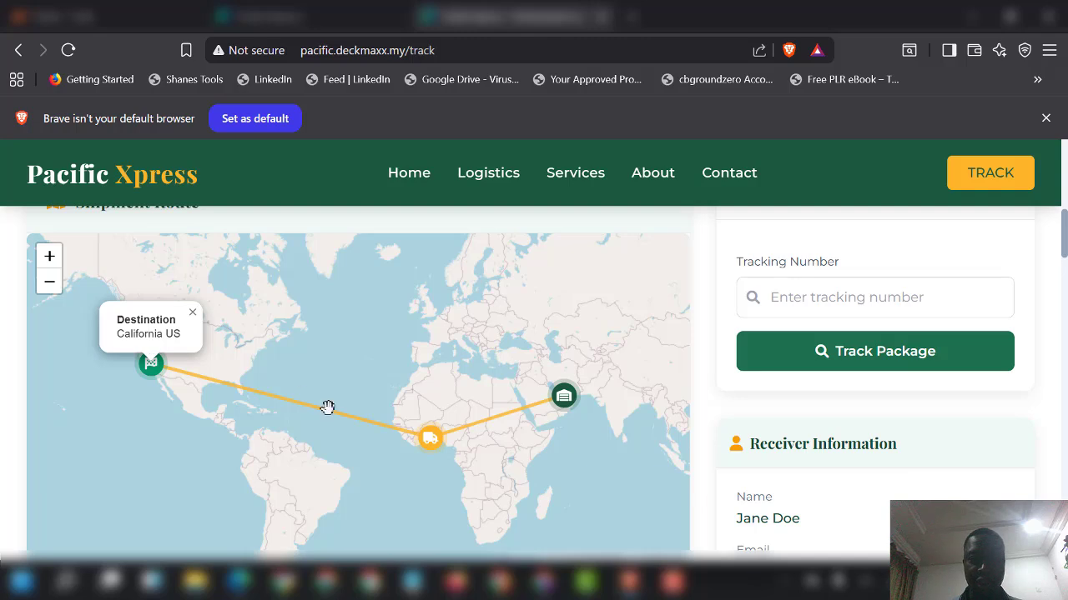
left_click(432, 442)
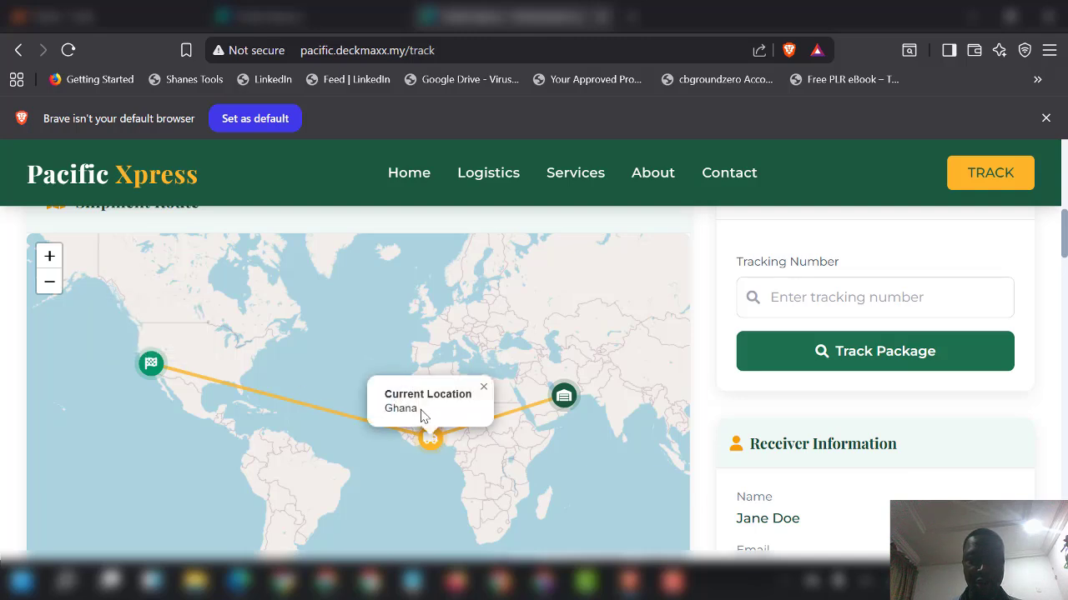
left_click(564, 400)
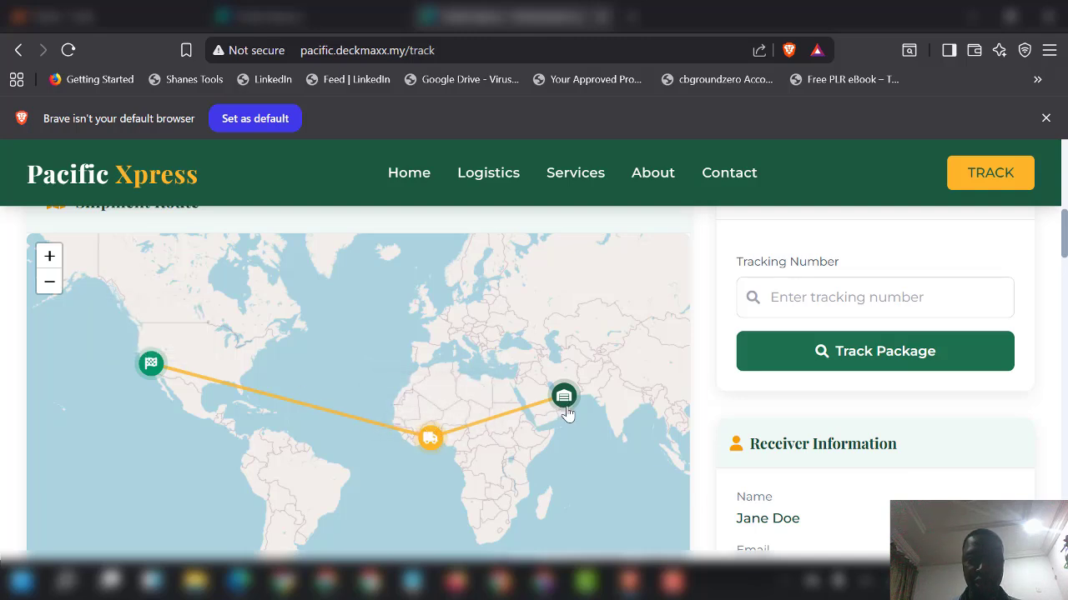
left_click(565, 400)
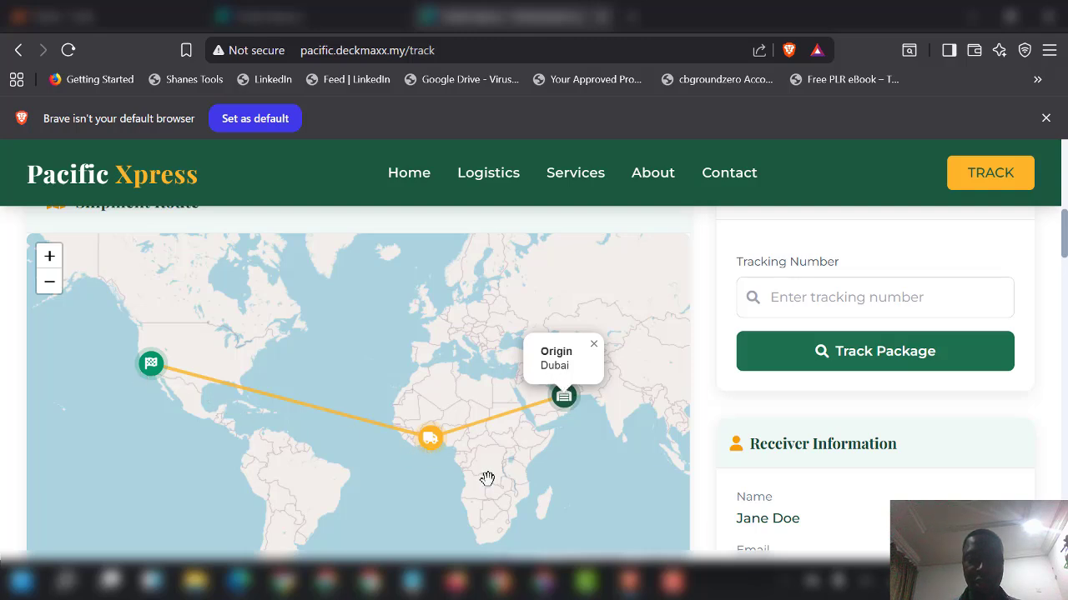
Step: Expand additional details: Bank Transfer payment, $1300.00 freight cost, Jul 7 delivery
scroll(487, 479, "down", 1)
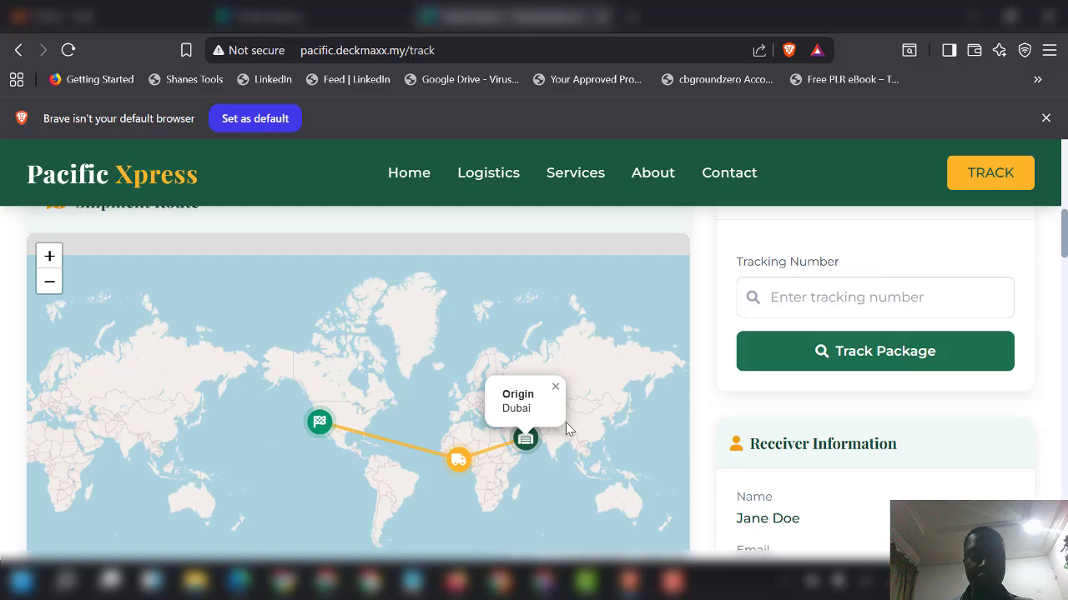
scroll(575, 424, "down", 1)
scroll(713, 360, "down", 2)
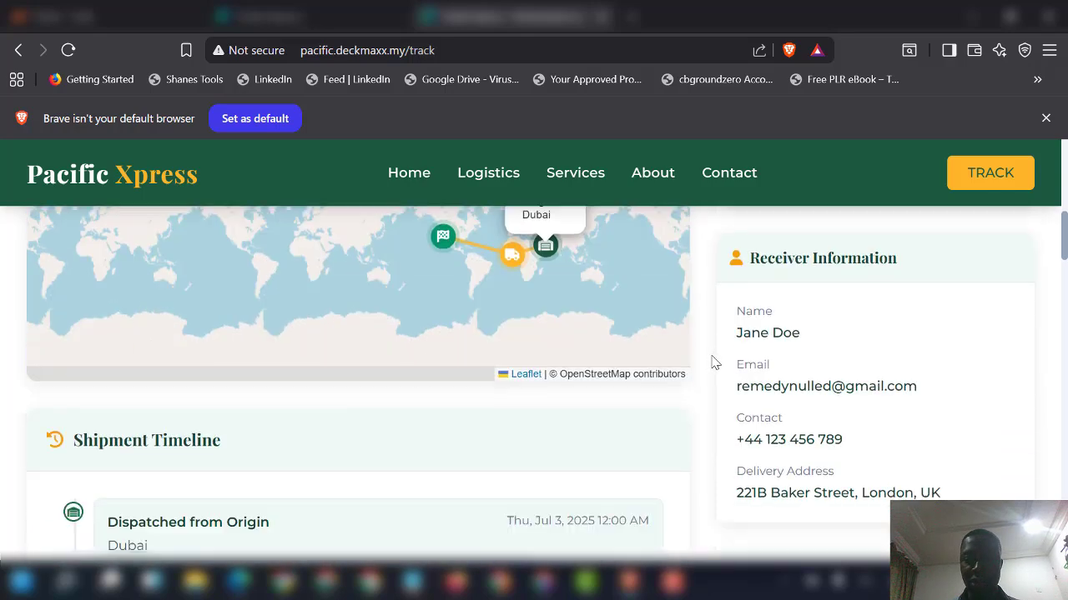
scroll(713, 360, "down", 3)
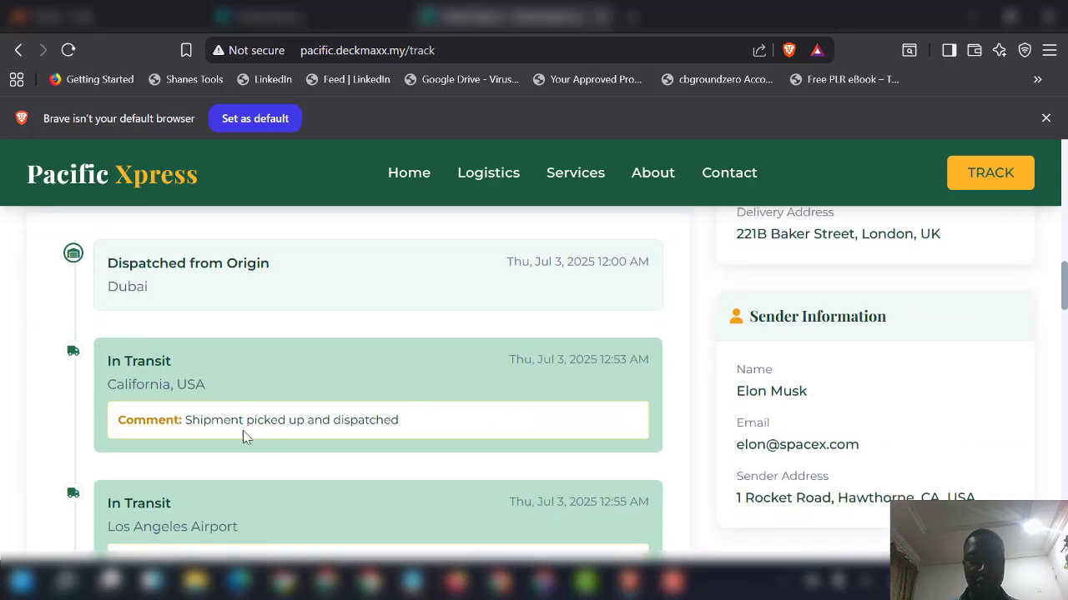
scroll(355, 425, "down", 10)
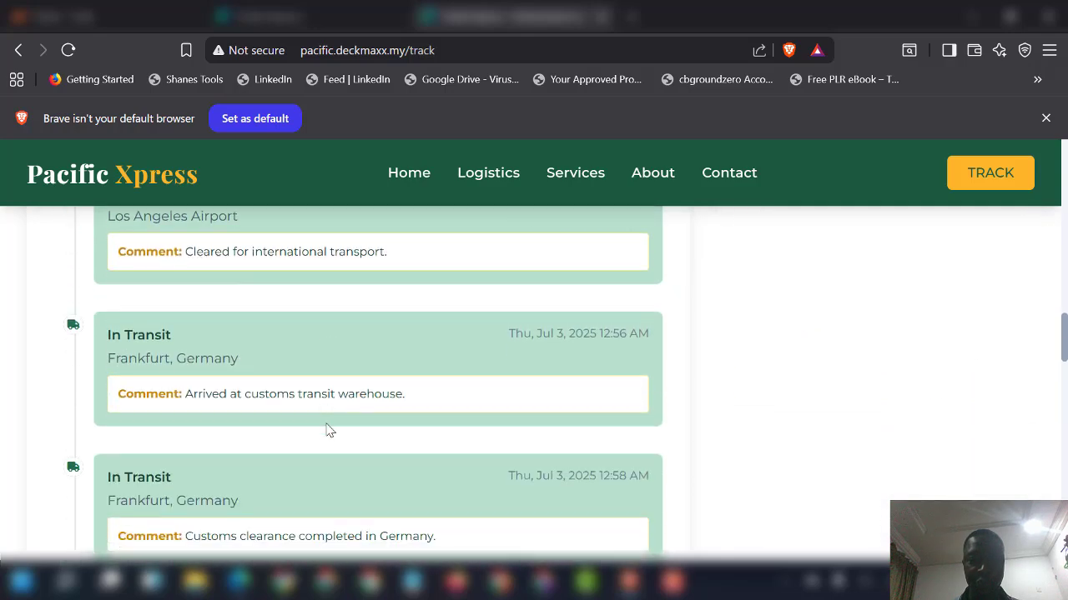
scroll(334, 442, "down", 9)
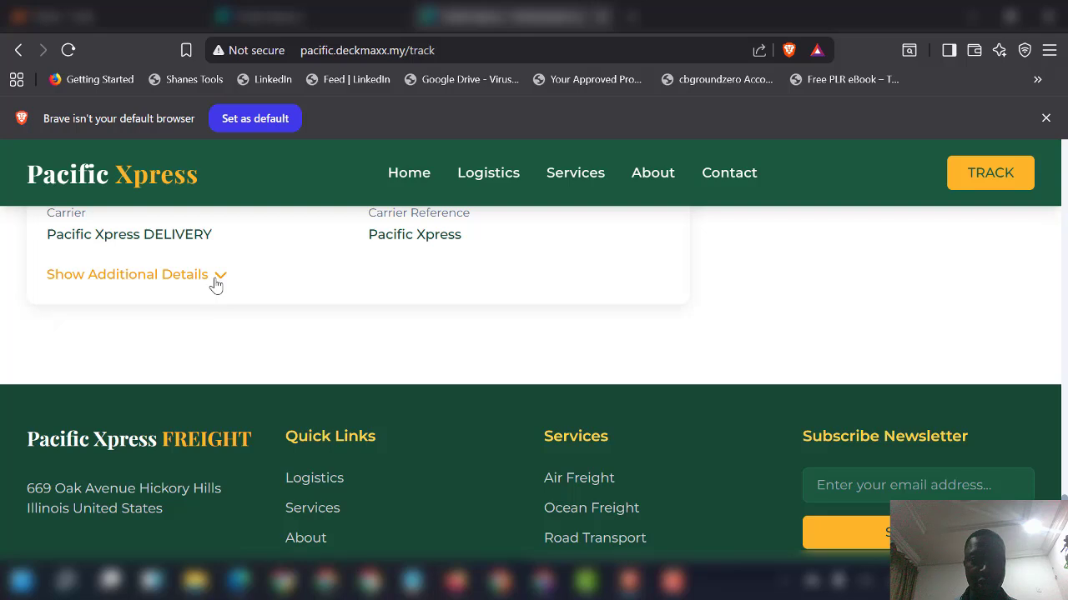
left_click(215, 279)
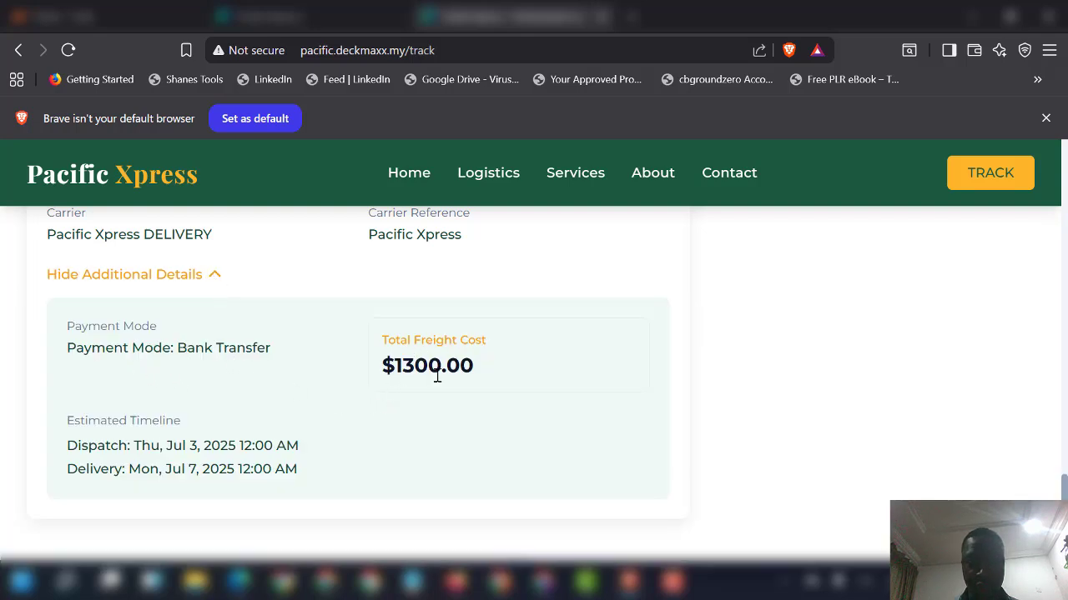
scroll(358, 436, "up", 8)
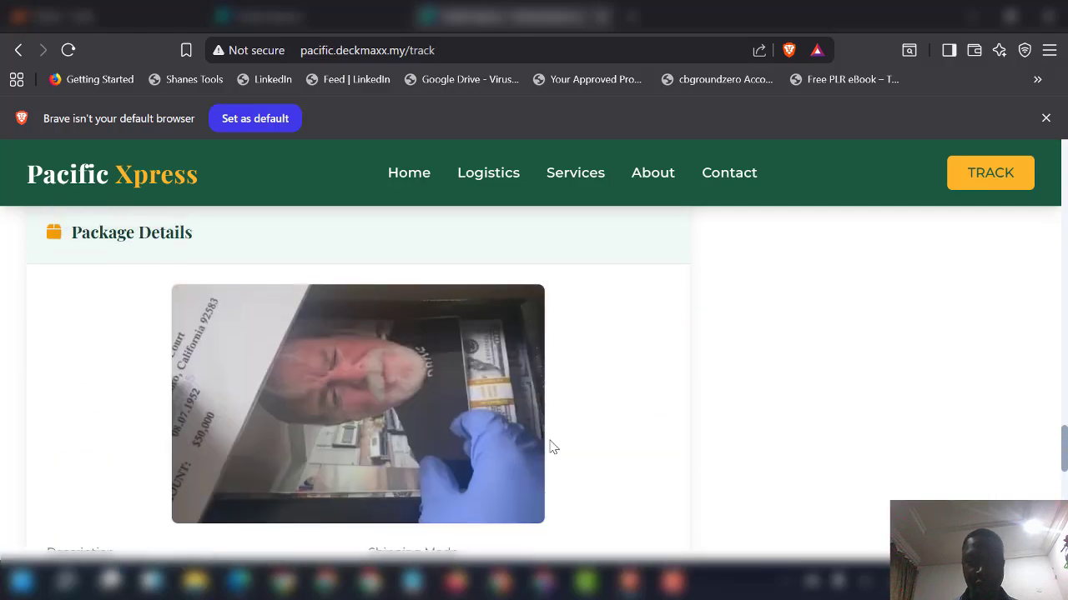
scroll(614, 437, "up", 10)
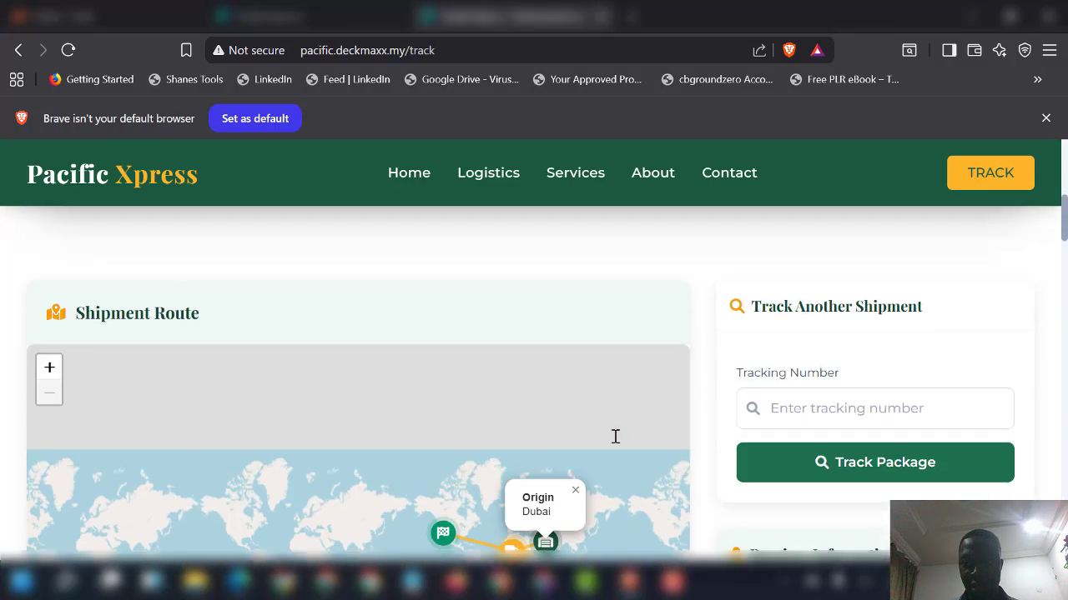
scroll(277, 443, "up", 3)
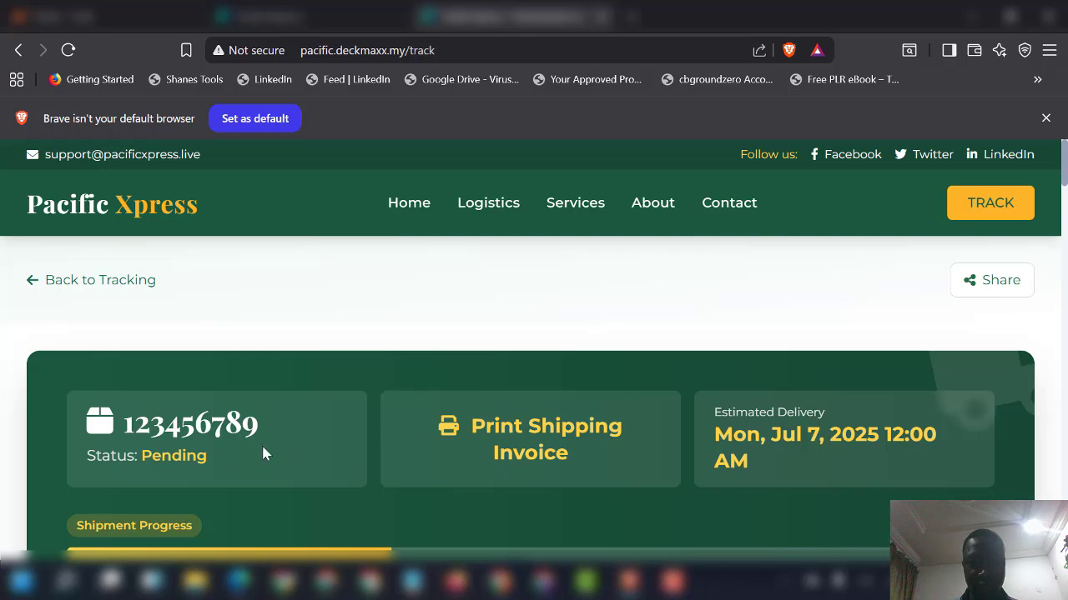
left_click(1001, 287)
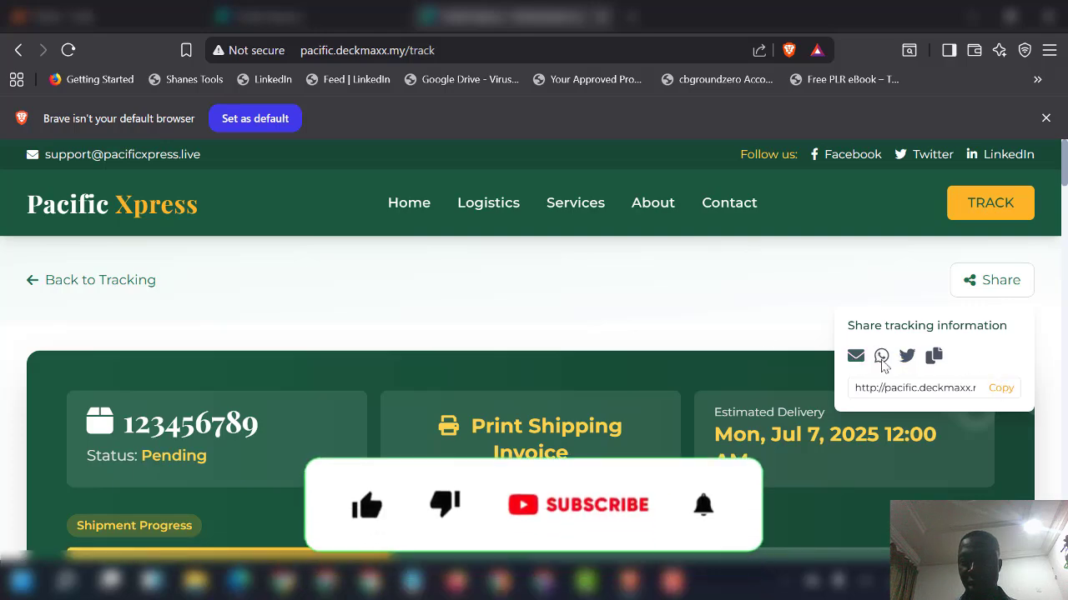
left_click(581, 311)
scroll(446, 309, "down", 3)
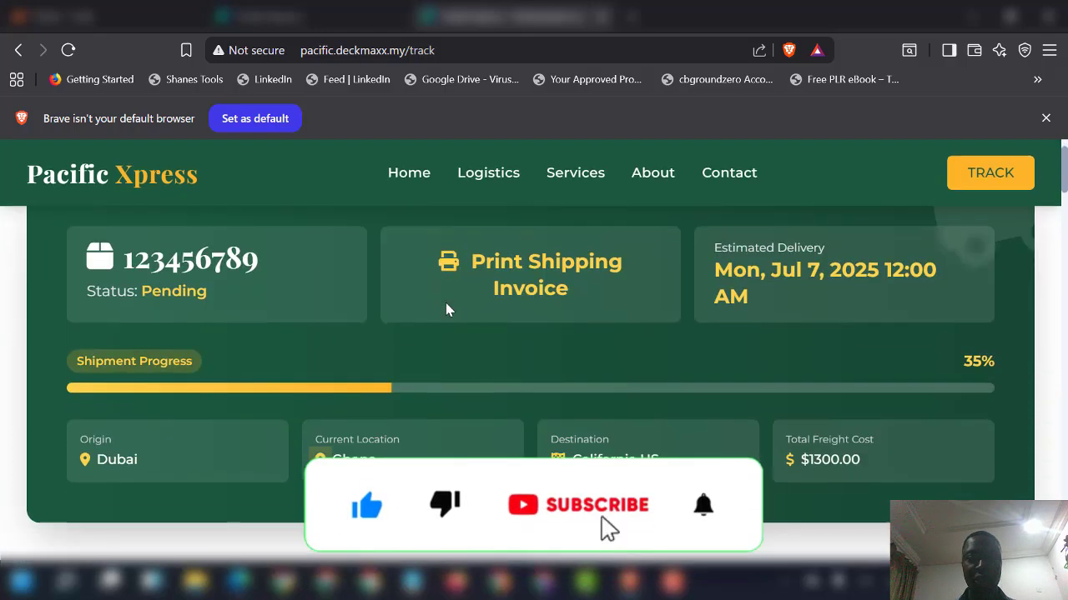
scroll(446, 309, "up", 3)
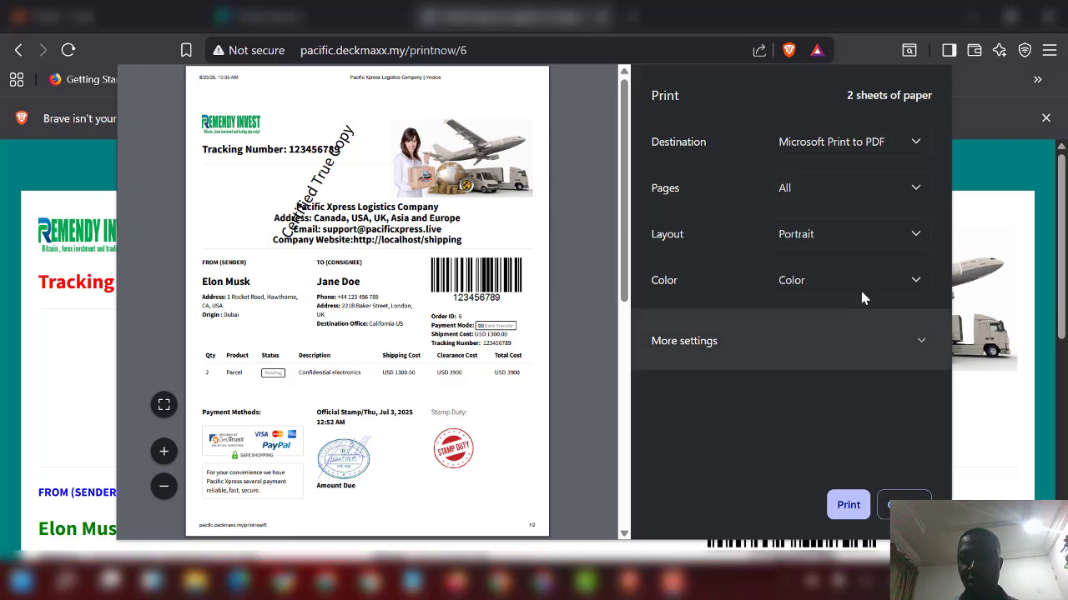
left_click(905, 505)
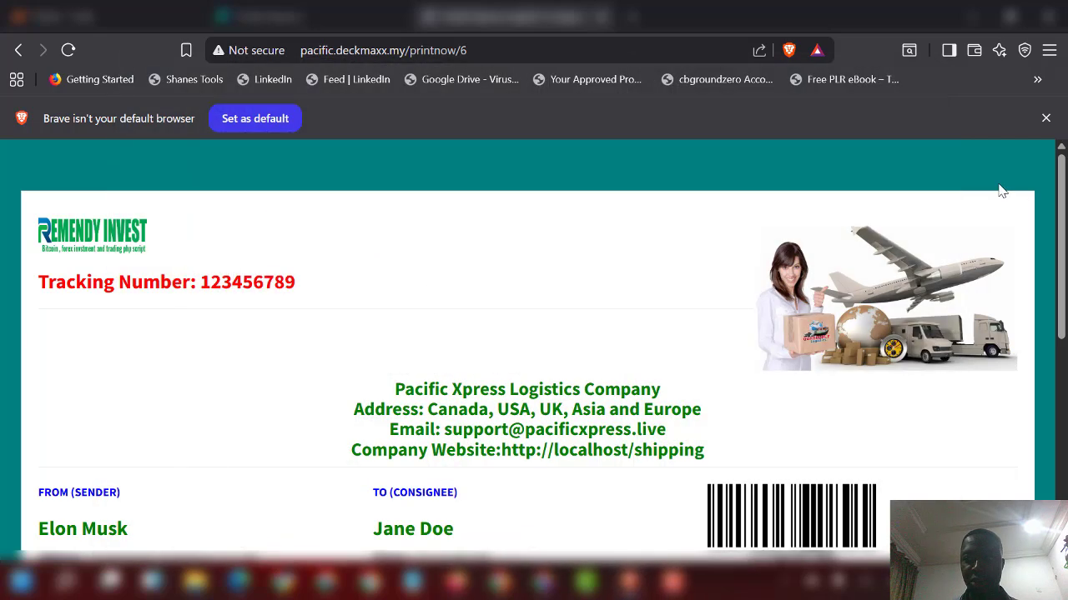
left_click(19, 51)
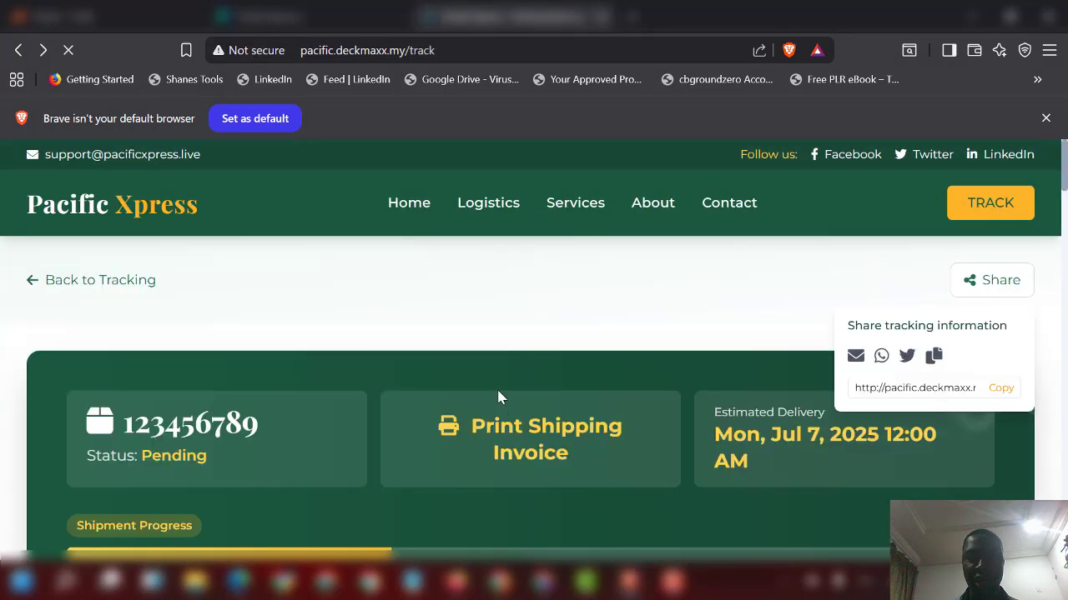
Step: Switch to the admin All Shipments tab and go to Email Services
left_click(290, 18)
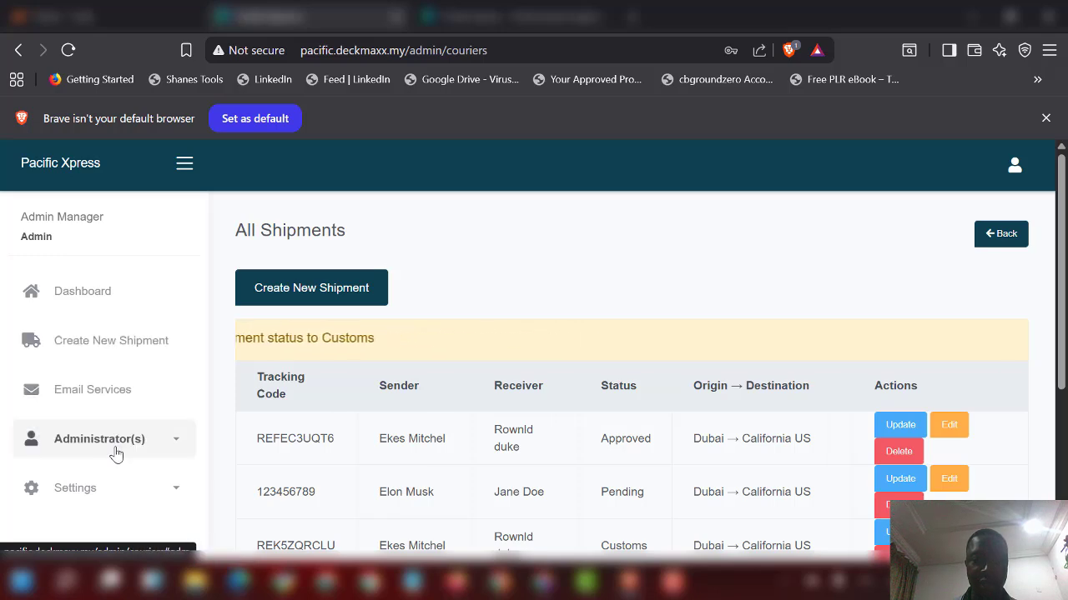
scroll(138, 465, "down", 1)
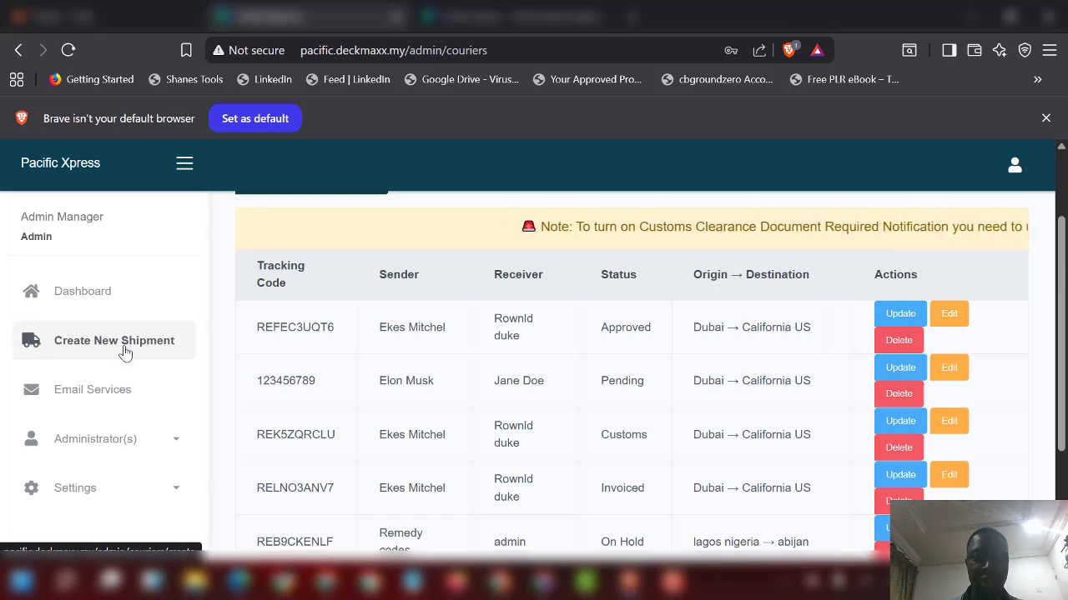
left_click(84, 397)
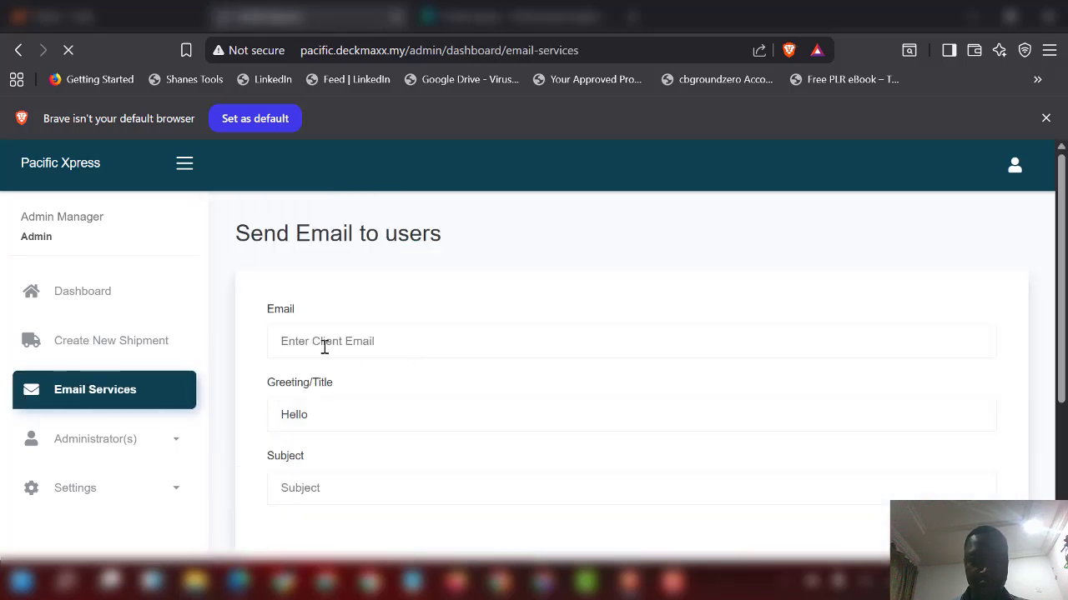
Step: Scroll through the Send Email to users form
scroll(272, 292, "down", 2)
scroll(272, 292, "up", 2)
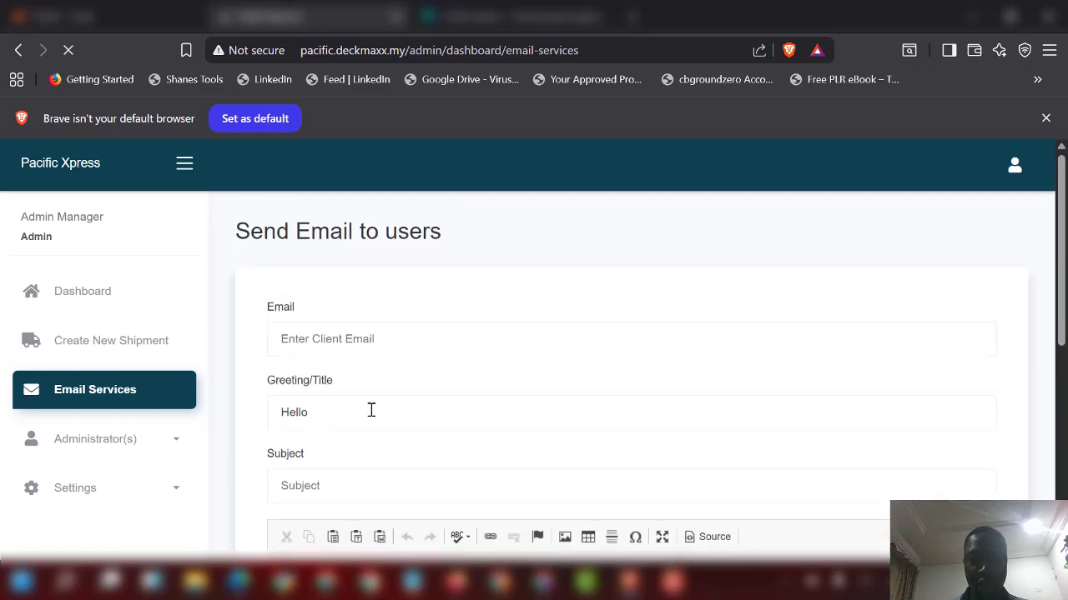
scroll(303, 401, "down", 2)
scroll(356, 391, "down", 4)
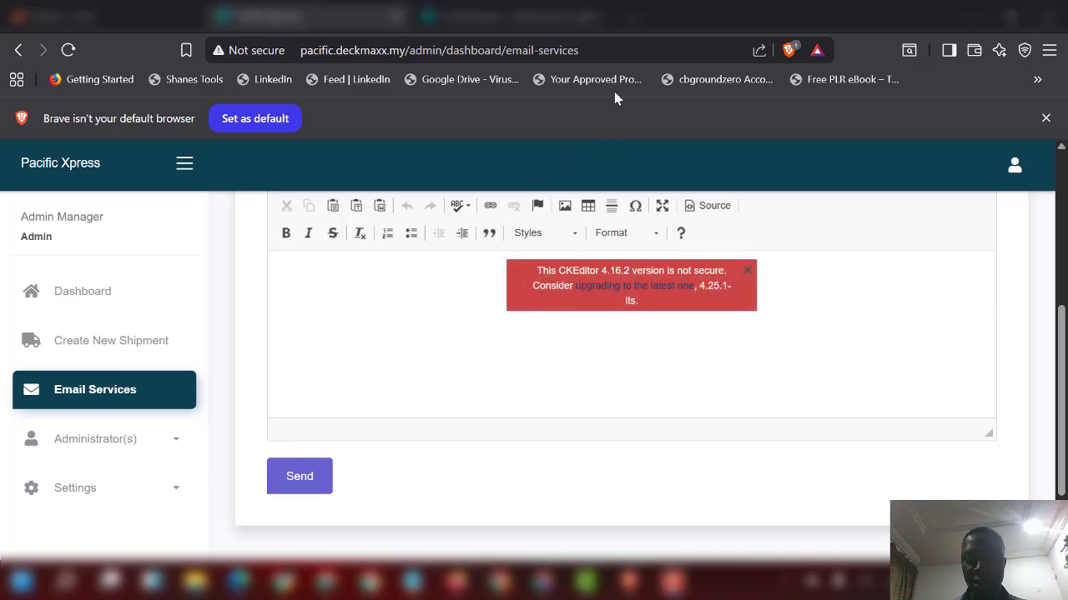
scroll(222, 309, "up", 2)
scroll(119, 424, "down", 2)
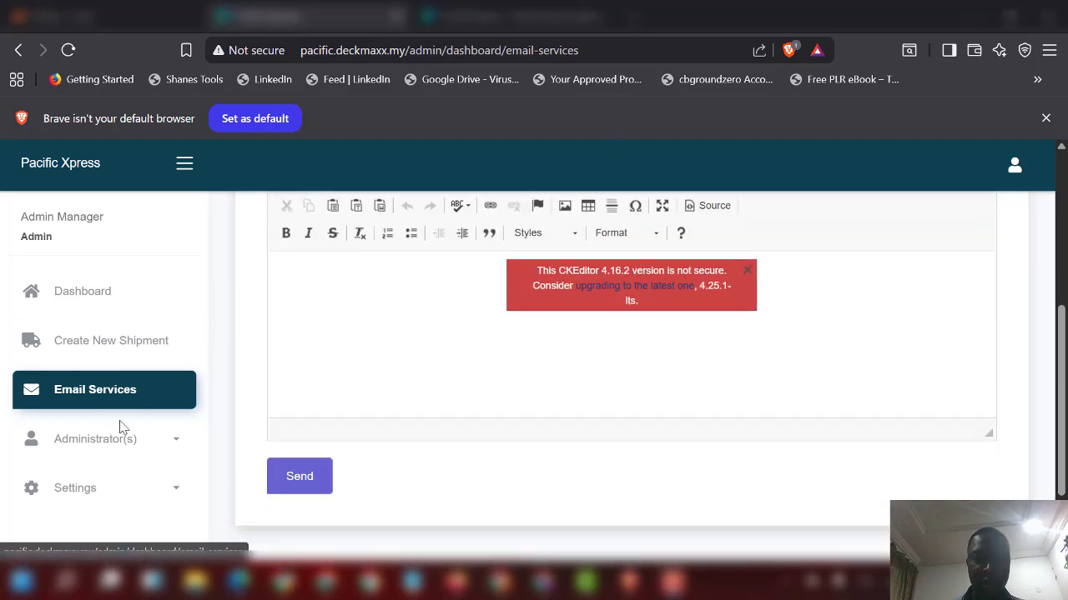
Step: Expand the Administrator(s) and Settings sections in the admin sidebar
left_click(163, 454)
scroll(125, 471, "down", 2)
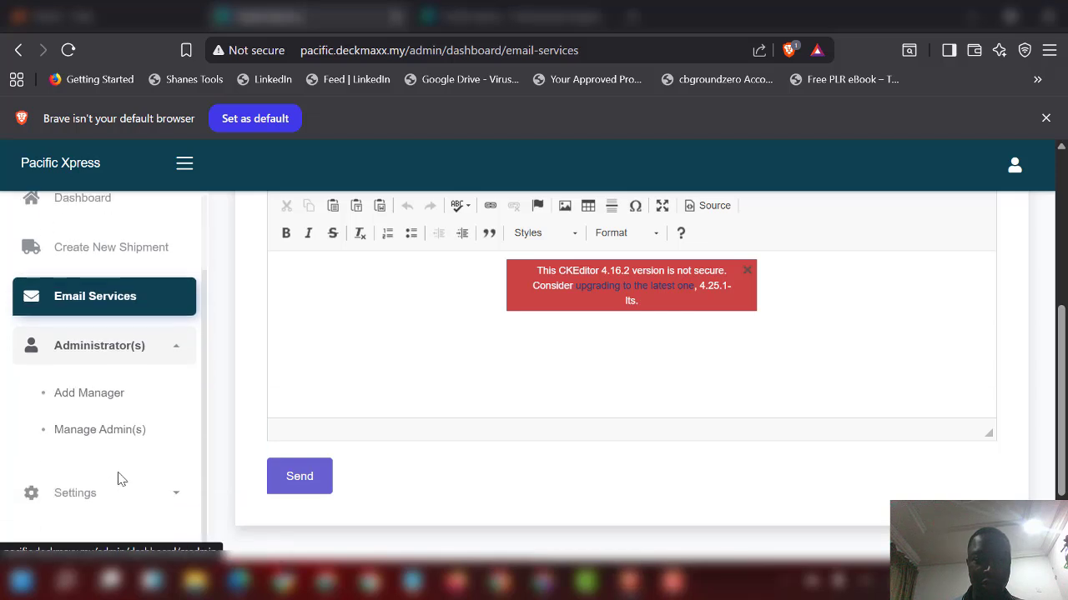
scroll(115, 419, "down", 2)
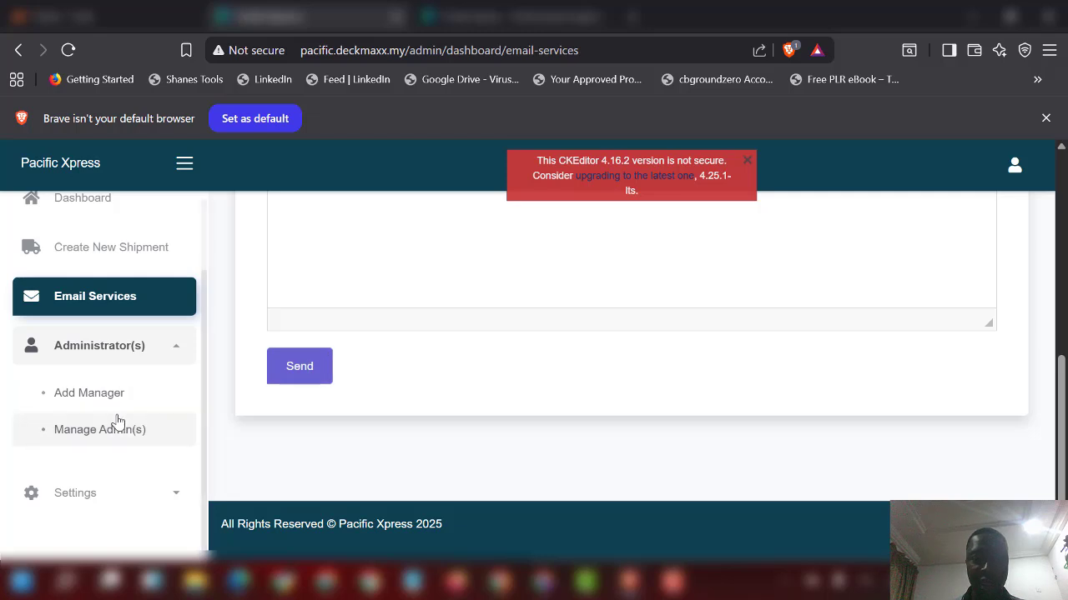
left_click(113, 501)
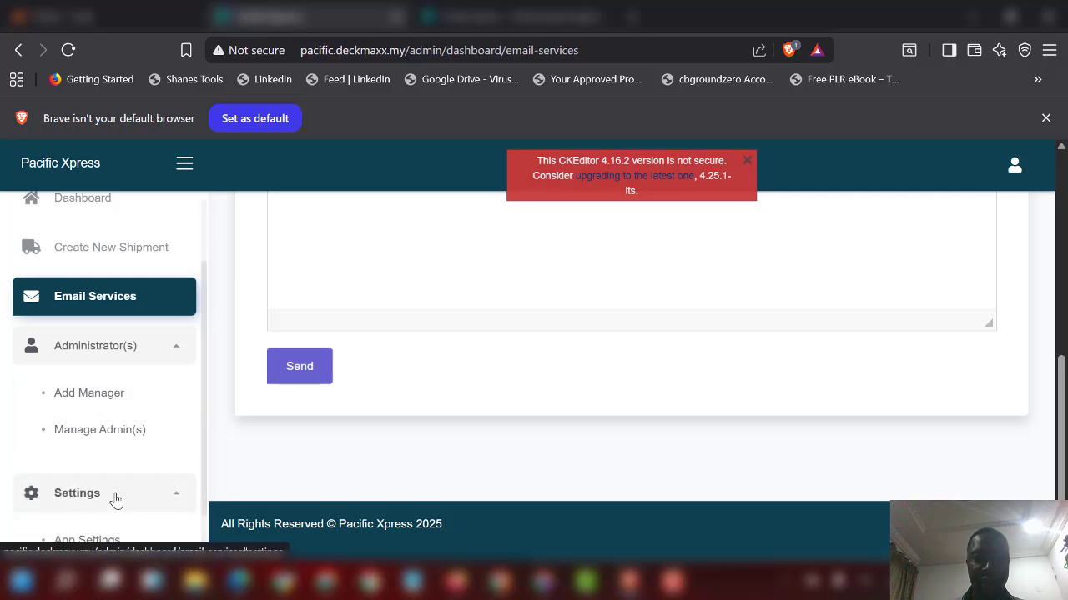
scroll(116, 492, "down", 1)
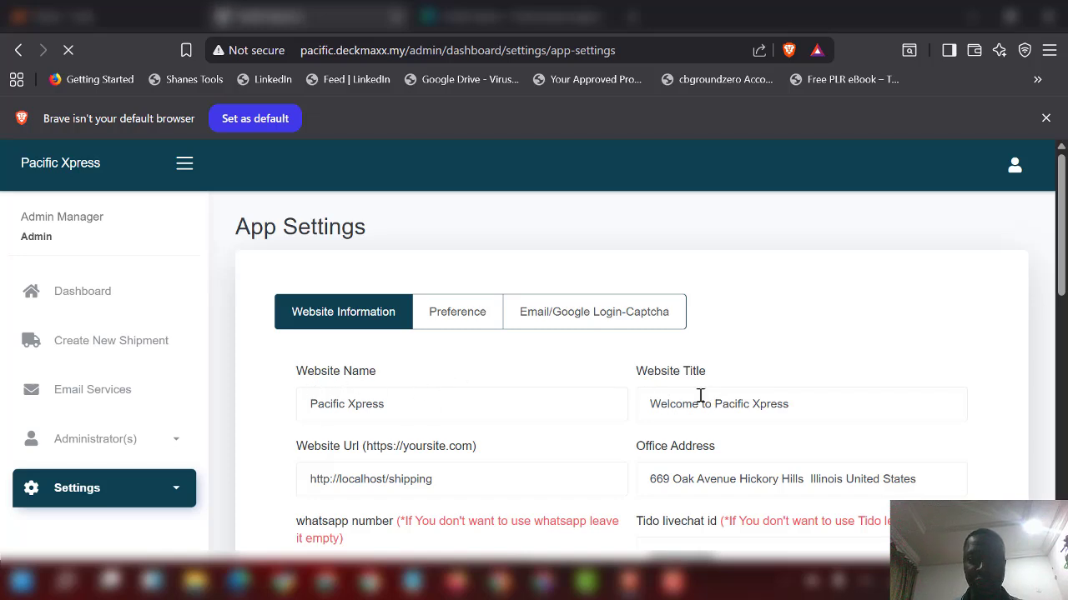
Step: Review Website Information, then show Preference settings with contact email and $ currency
scroll(627, 359, "down", 2)
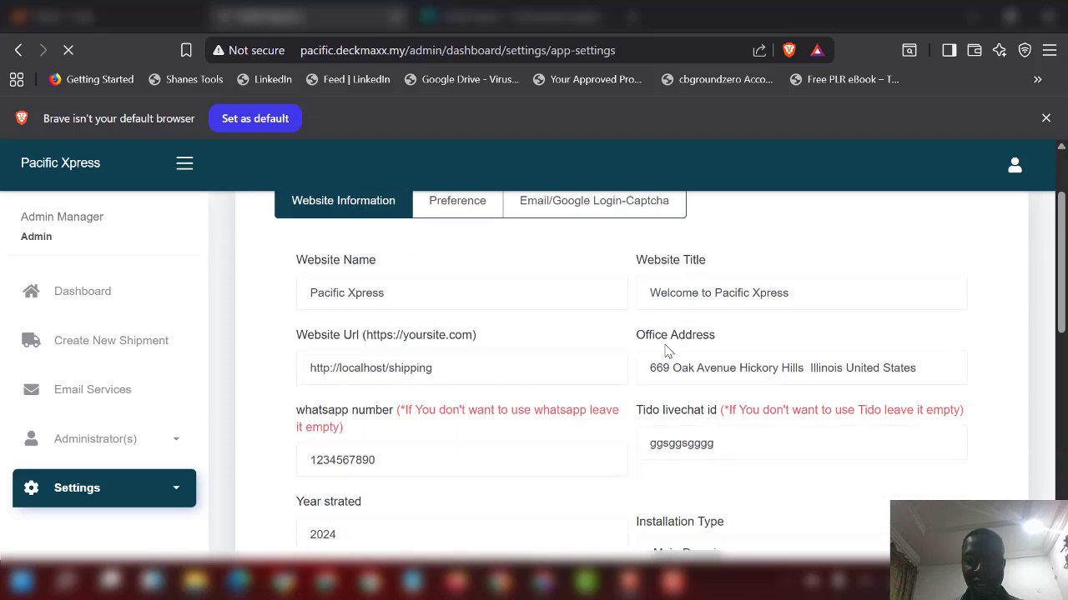
scroll(804, 384, "down", 2)
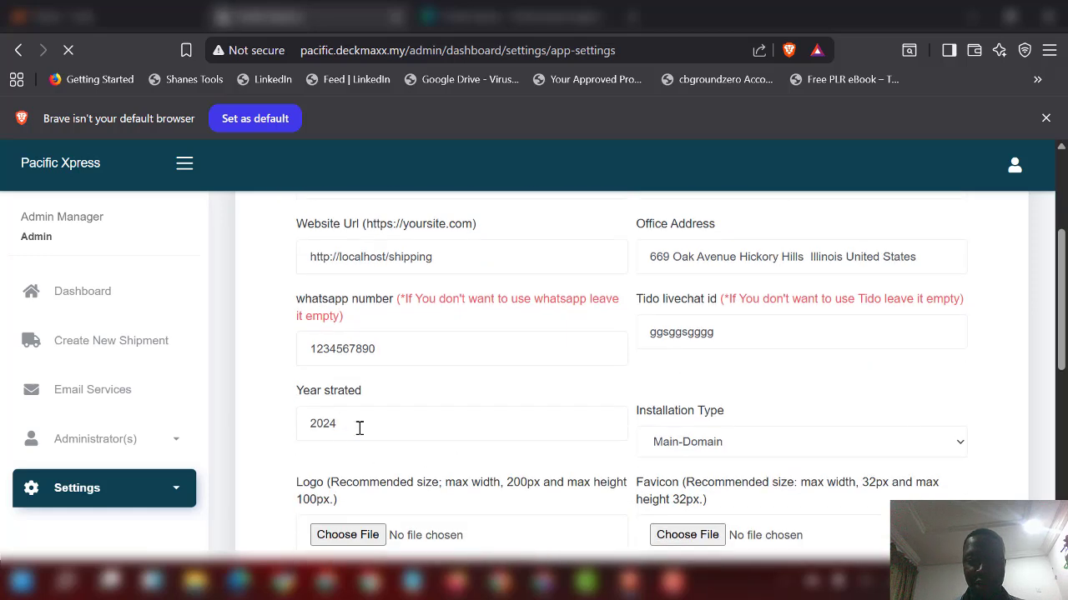
scroll(370, 396, "down", 2)
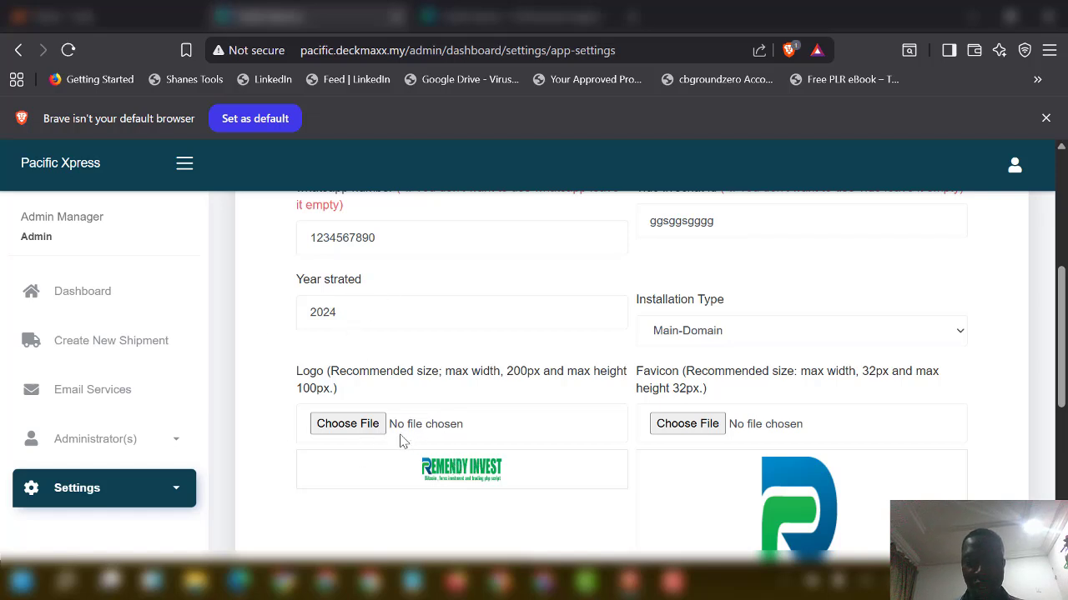
scroll(680, 427, "up", 5)
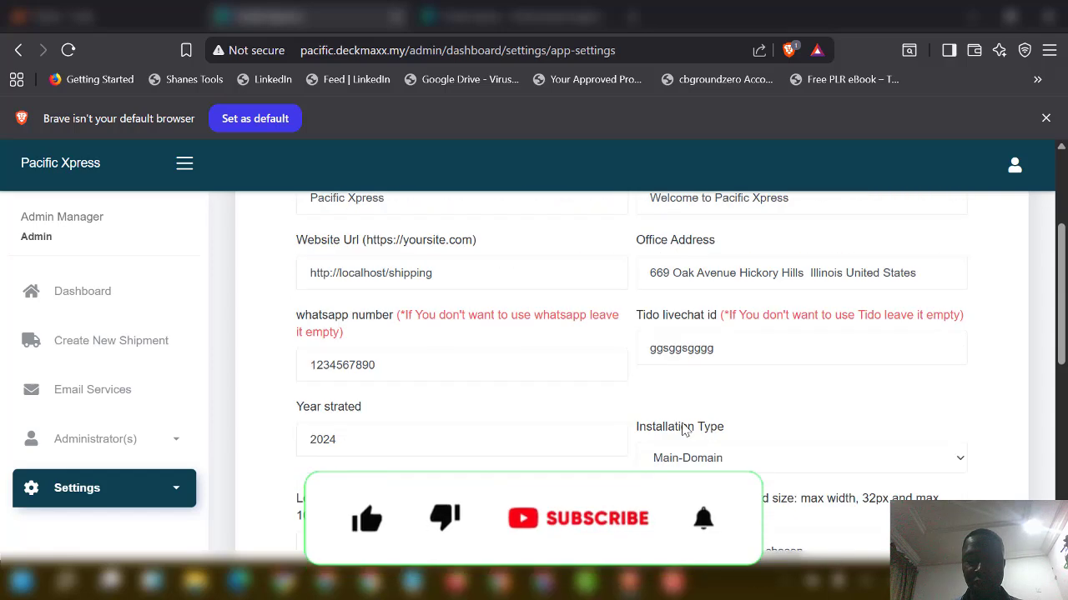
left_click(467, 322)
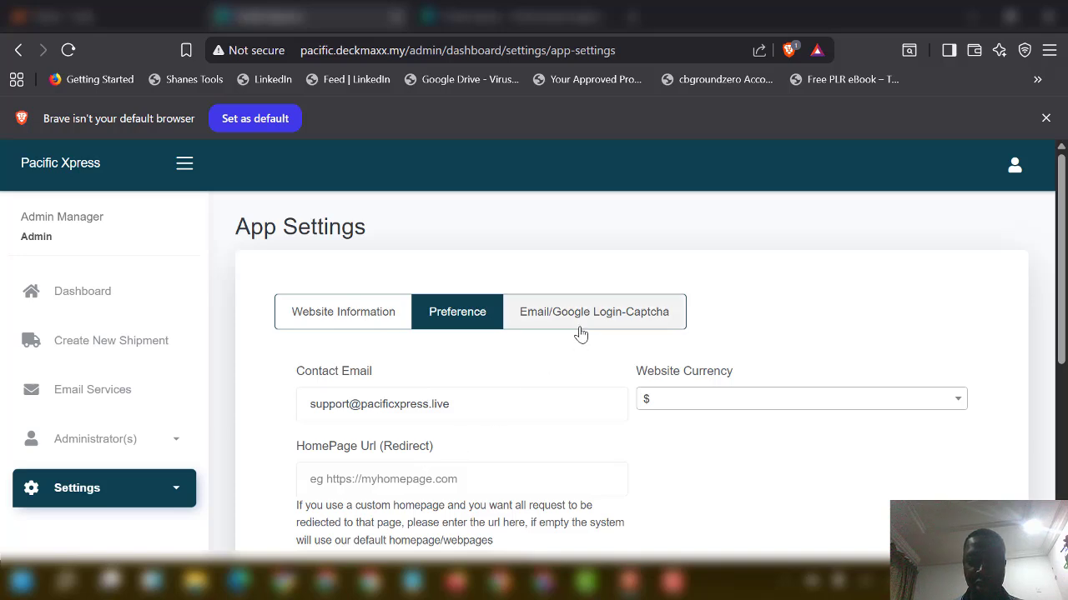
Step: In Email/Google Login-Captcha settings, switch outgoing mail to SMTP
left_click(448, 322)
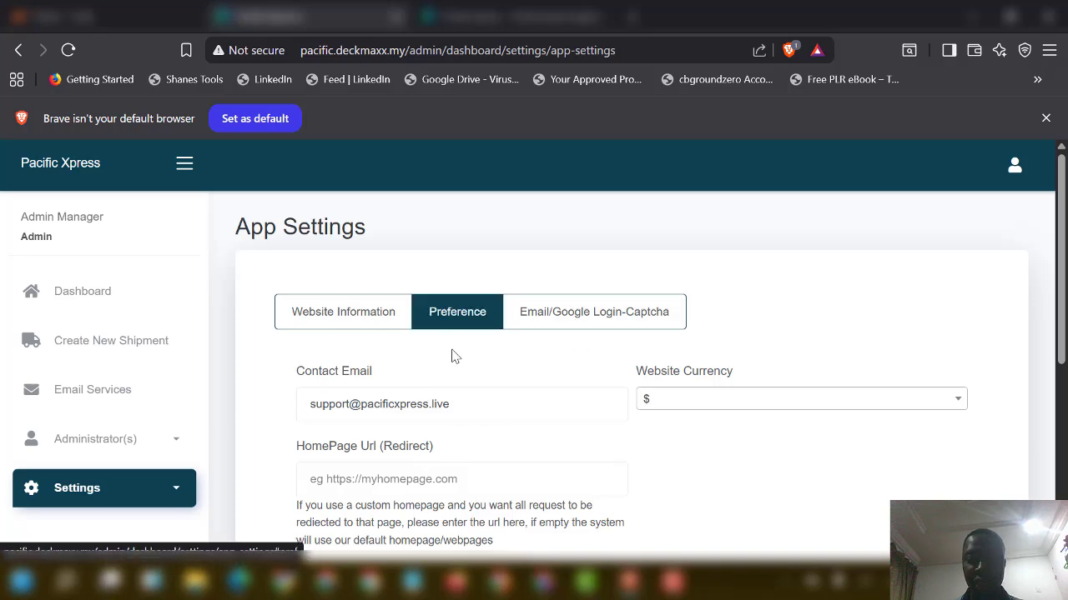
left_click(582, 324)
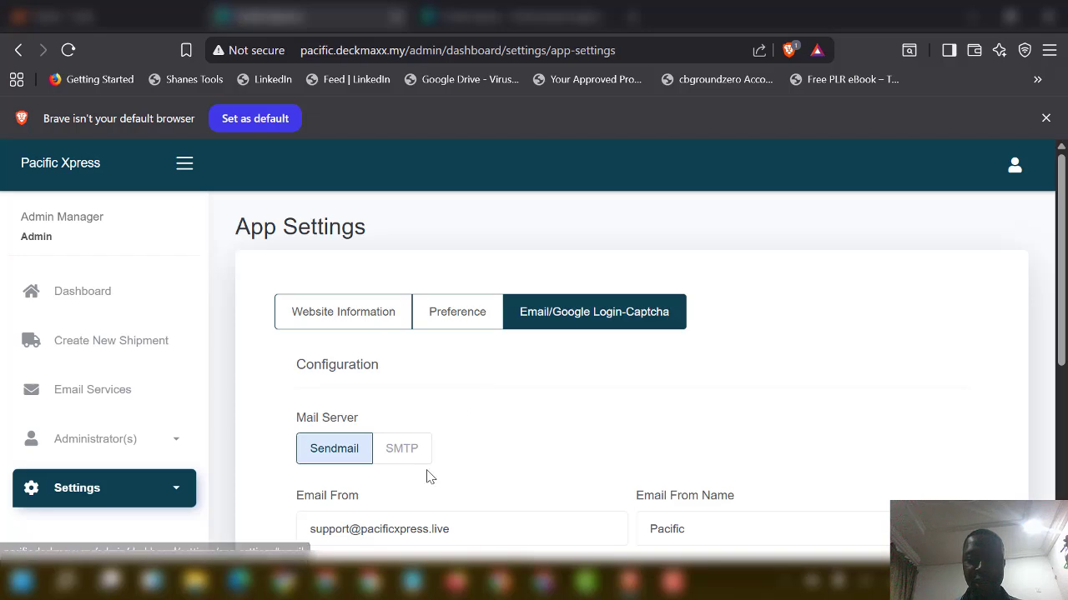
scroll(409, 454, "down", 2)
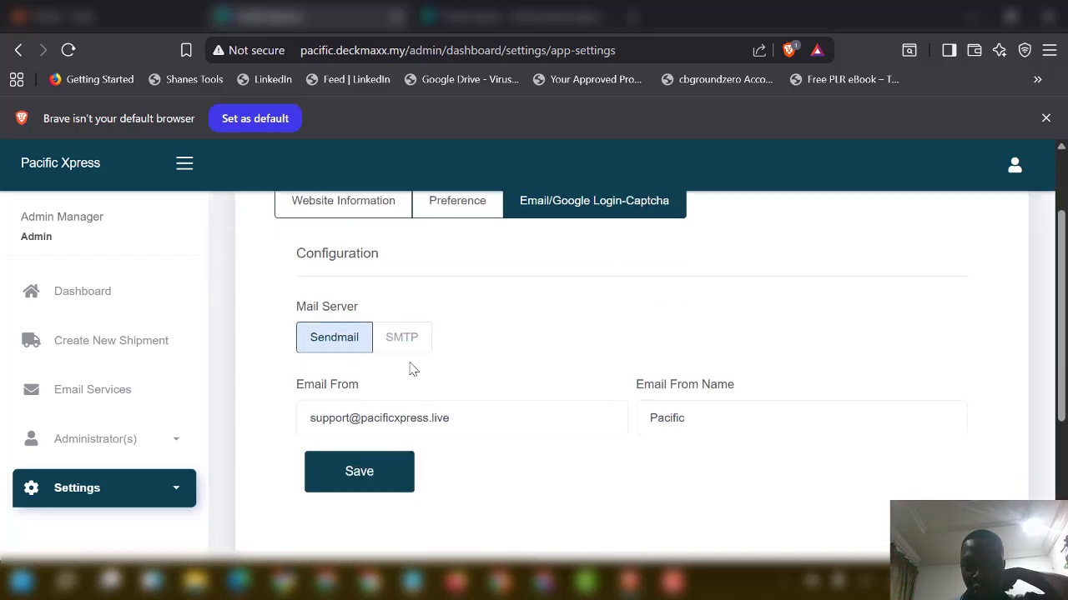
left_click(404, 338)
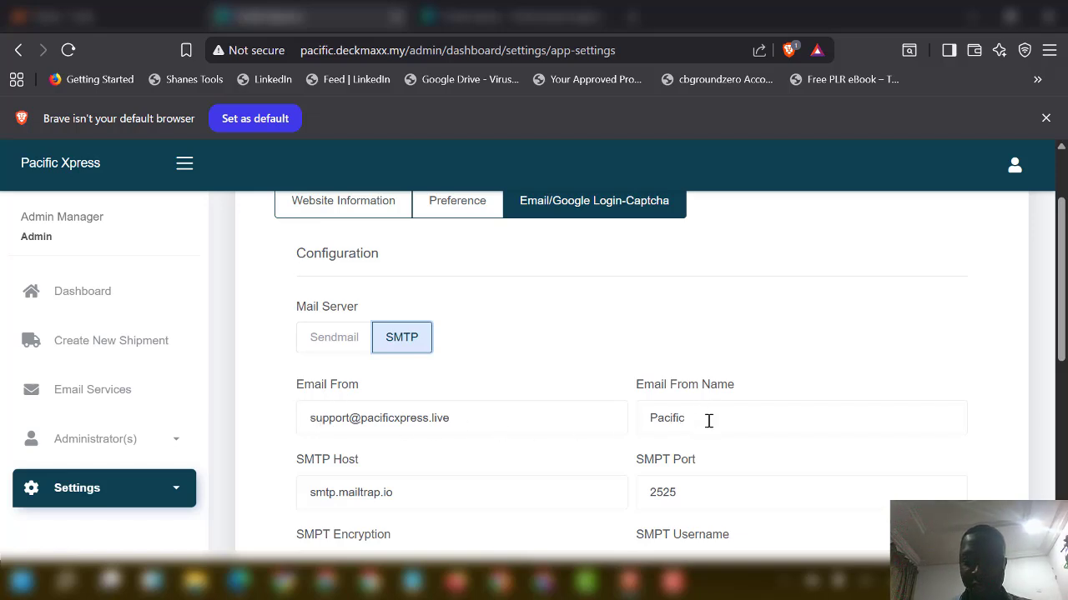
Step: Change the SMTP port from 2525 to 465
scroll(708, 421, "down", 2)
left_click_drag(656, 384, 629, 369)
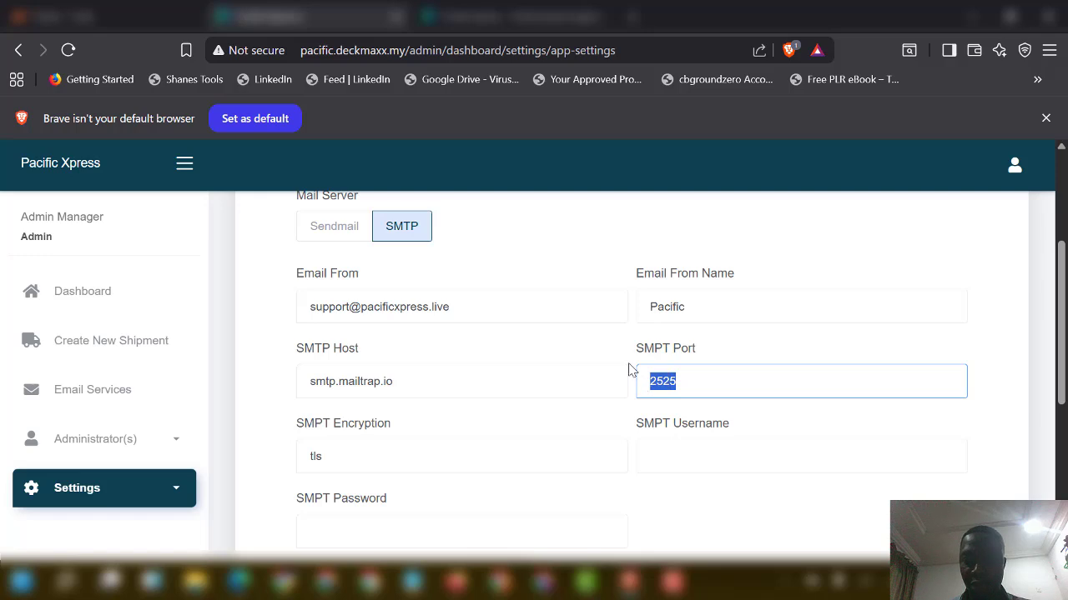
type("465")
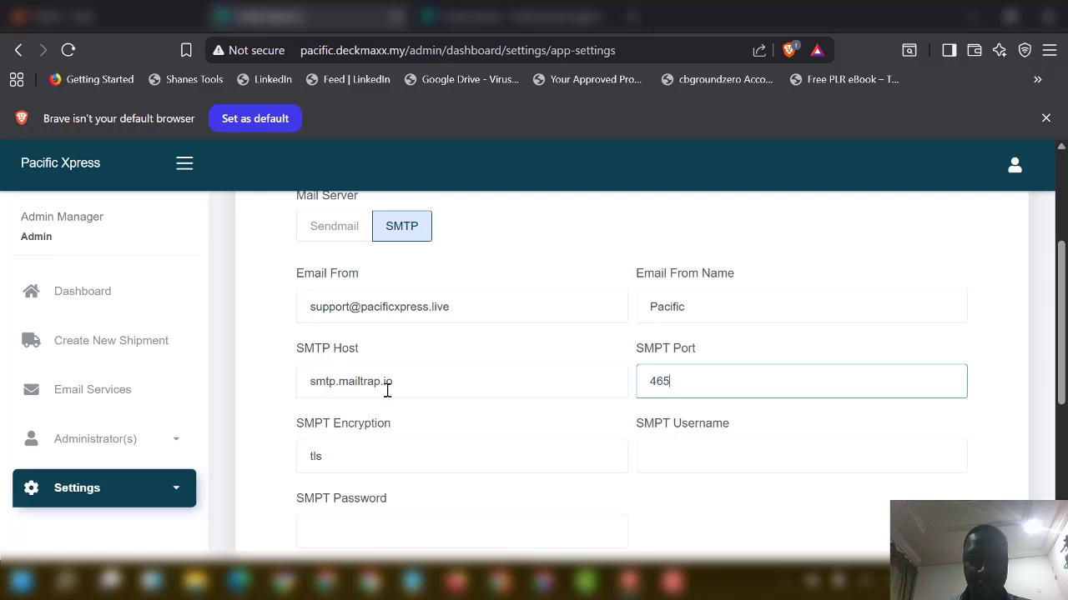
Step: In cPanel, bring up Email Accounts and start a new account
left_click(143, 23)
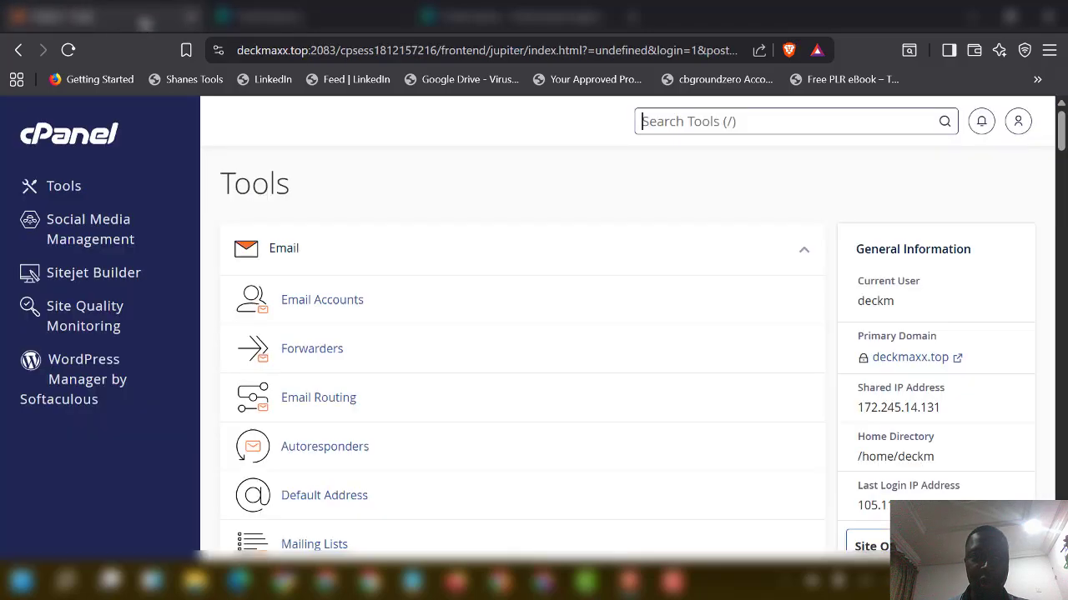
left_click(344, 305)
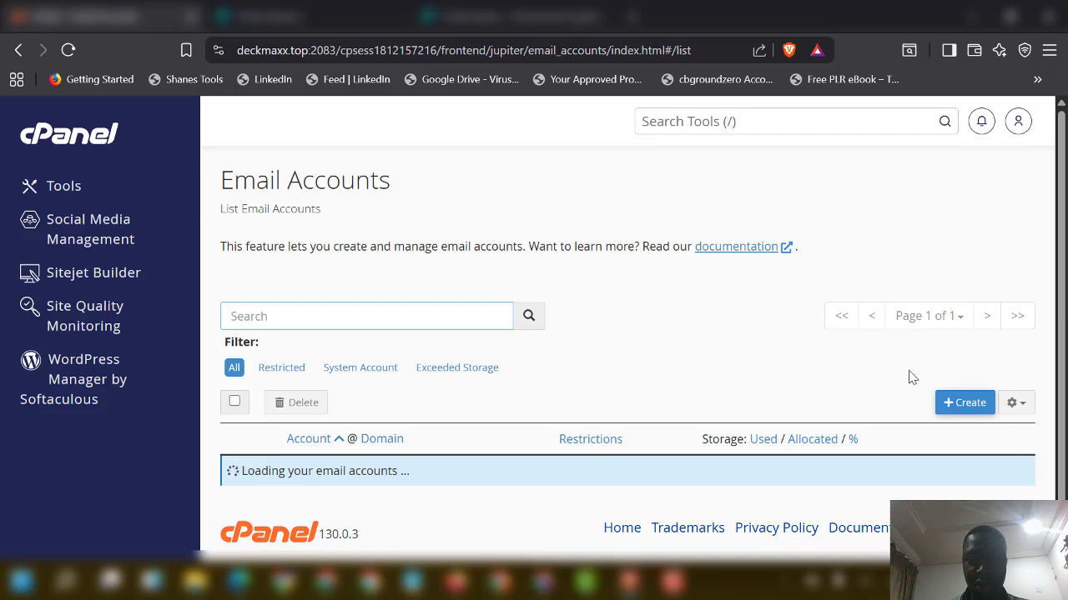
scroll(967, 417, "down", 1)
left_click(965, 404)
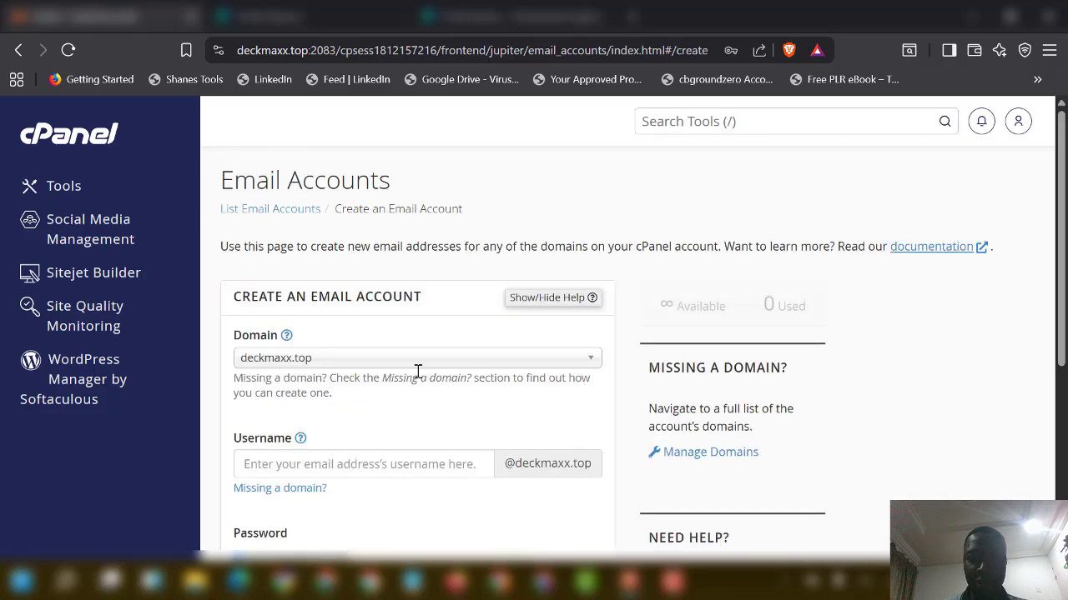
left_click(372, 463)
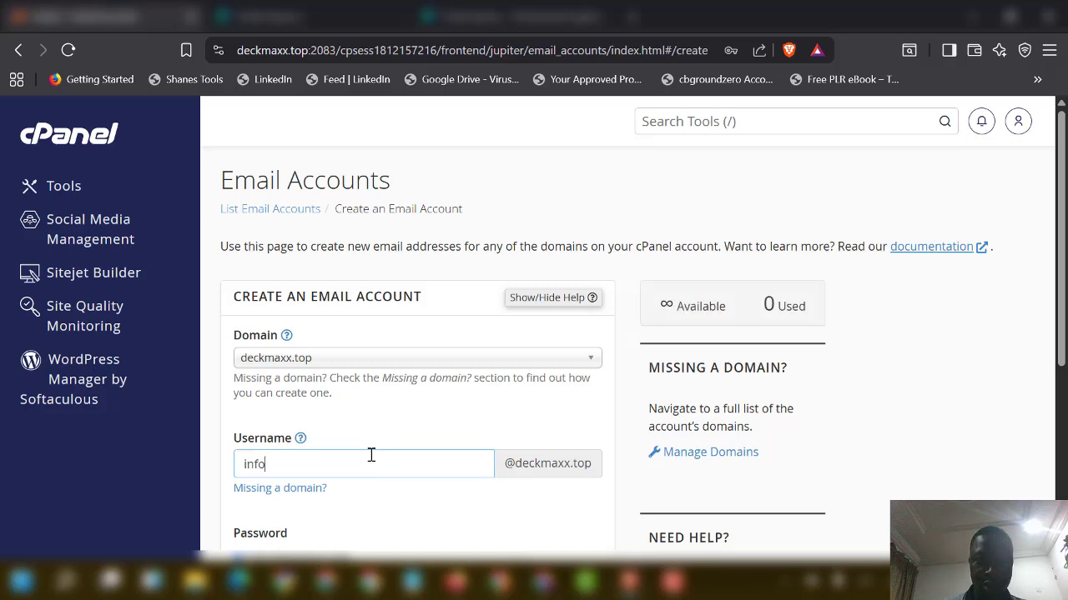
scroll(371, 455, "down", 3)
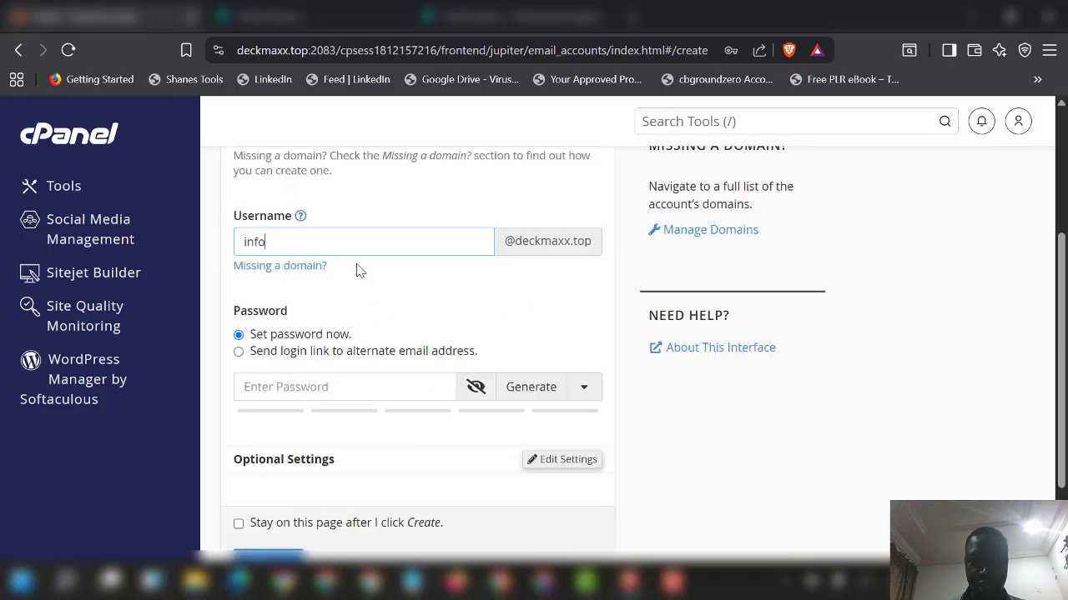
left_click(412, 386)
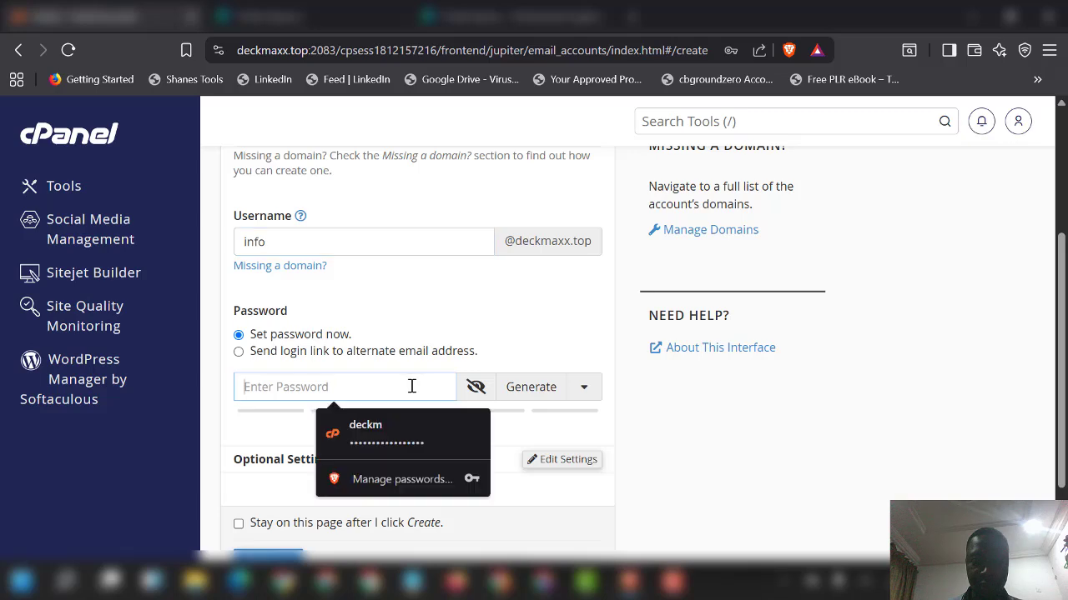
type("••")
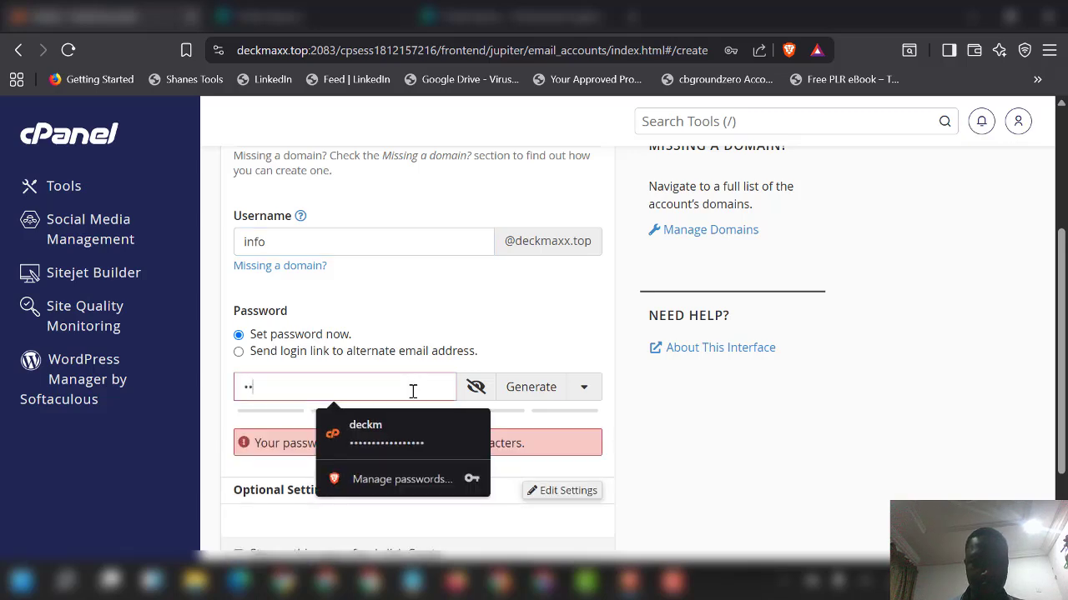
type("••••••••")
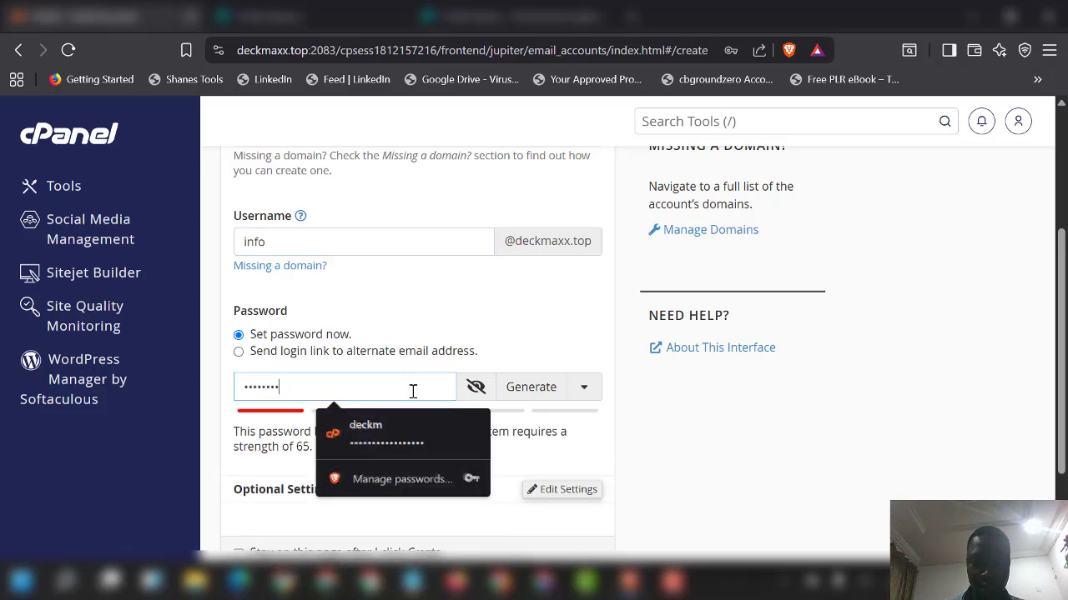
type("••")
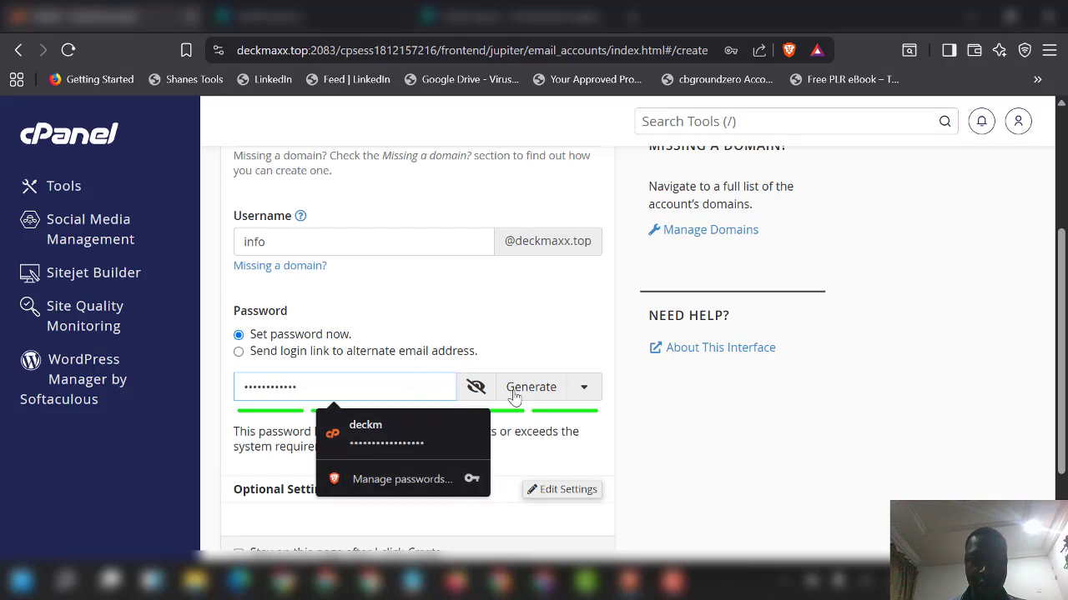
scroll(824, 416, "down", 3)
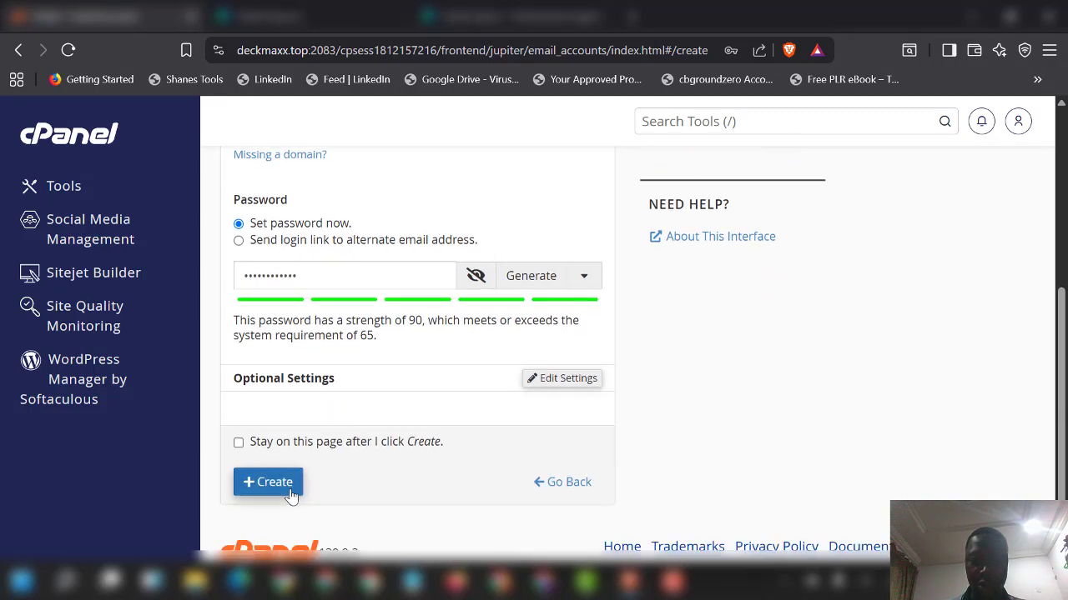
left_click(289, 493)
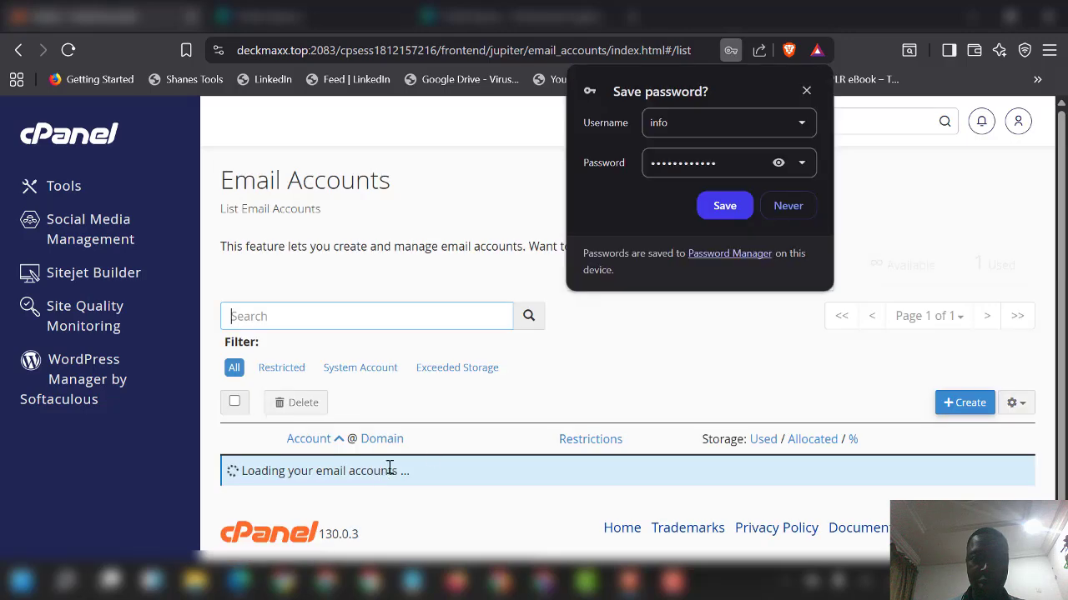
Step: Dismiss the password-save prompt and view the info account's settings, then return to the list
left_click(806, 91)
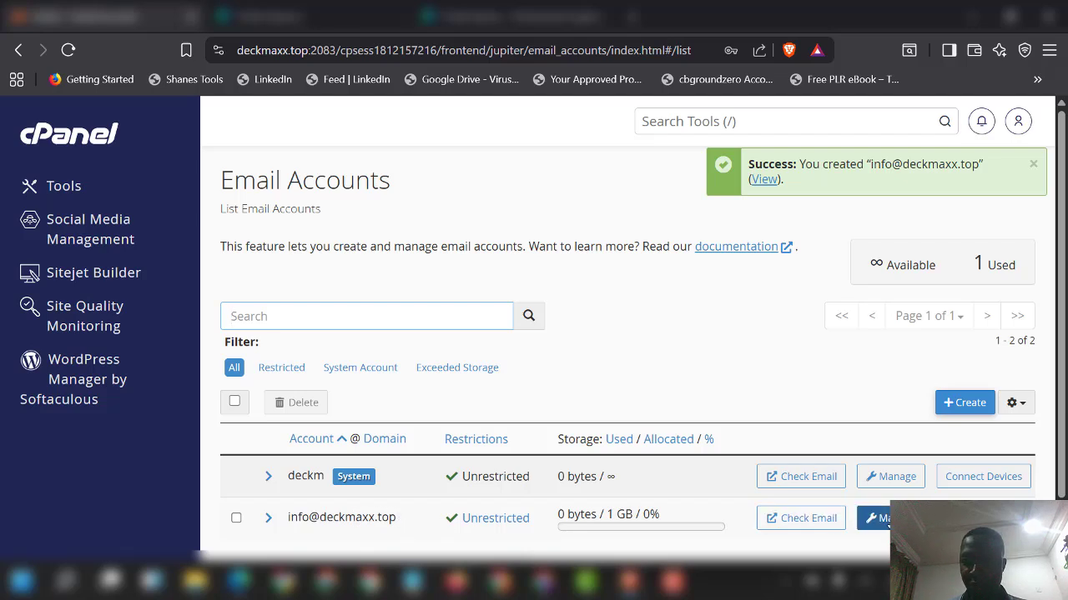
left_click(876, 518)
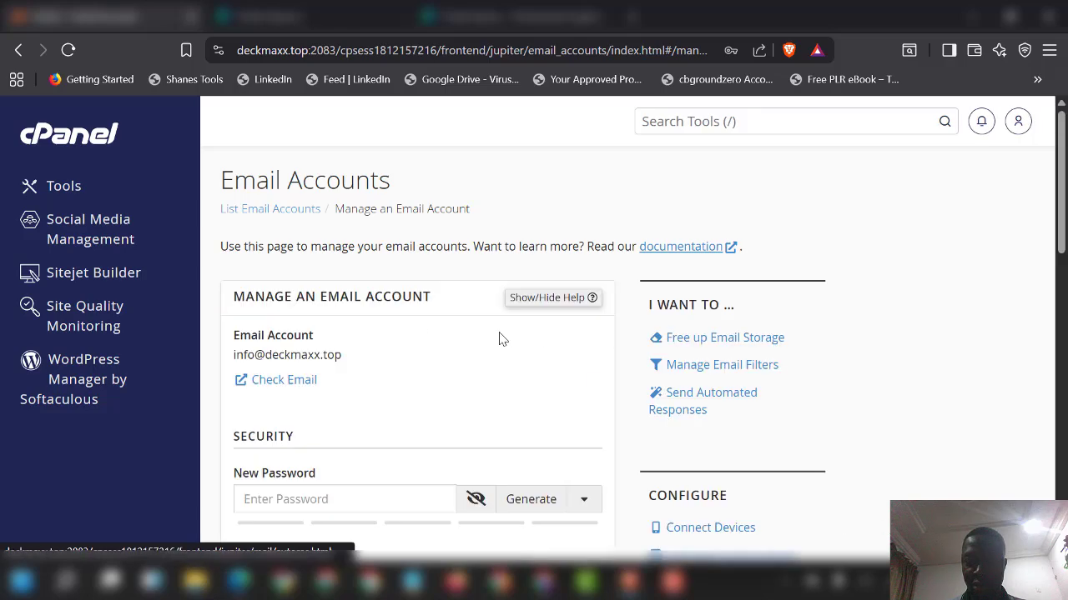
scroll(404, 329, "down", 3)
scroll(404, 329, "down", 3)
scroll(404, 328, "up", 5)
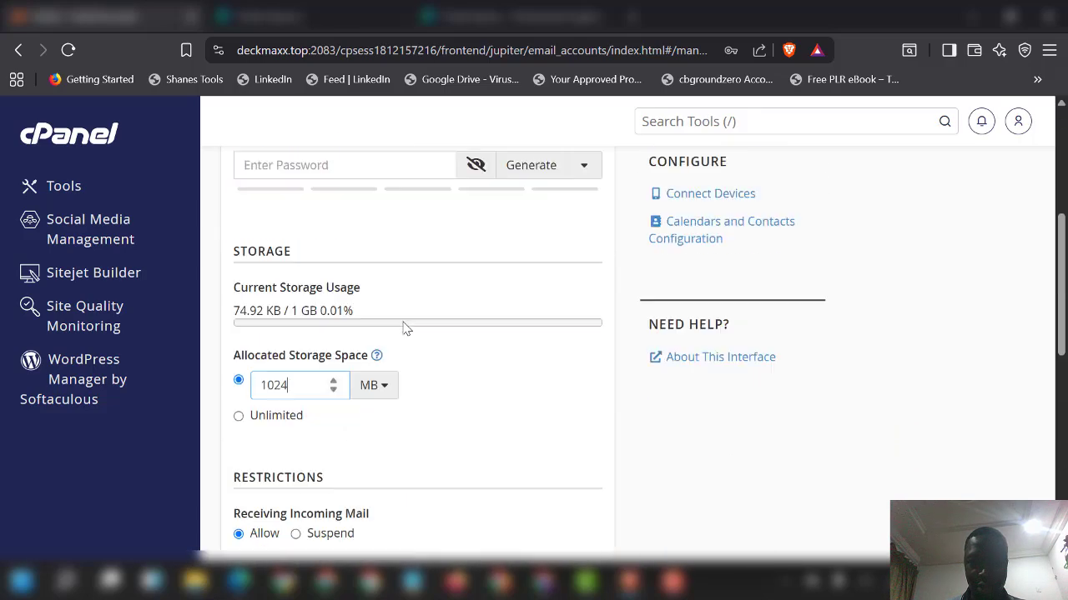
left_click(20, 48)
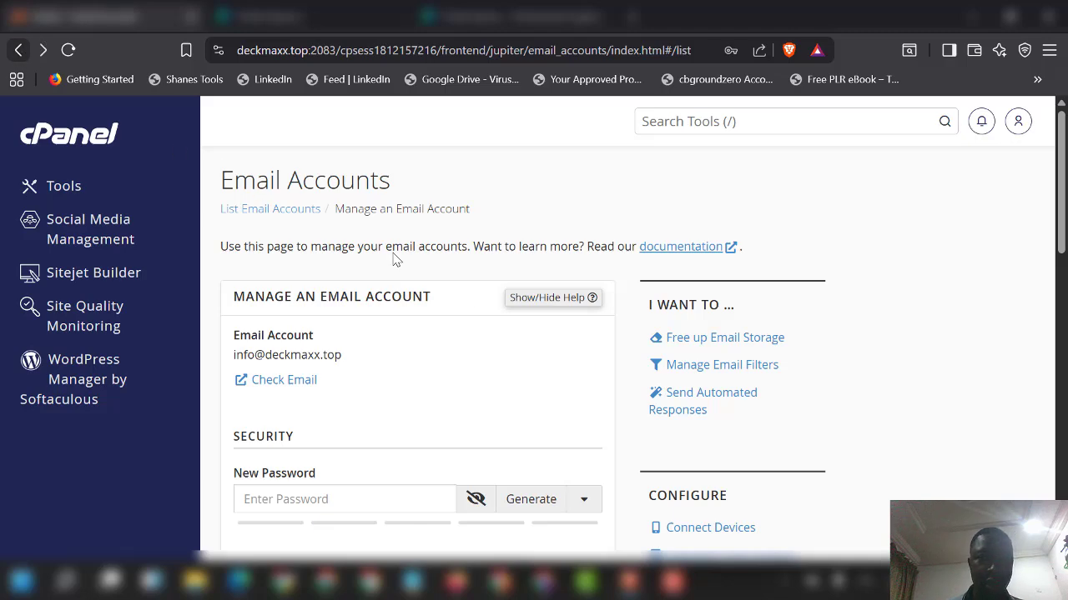
Step: Copy outgoing server host mail.deckmaxx.top from the info account's Connect Devices settings
scroll(558, 425, "down", 1)
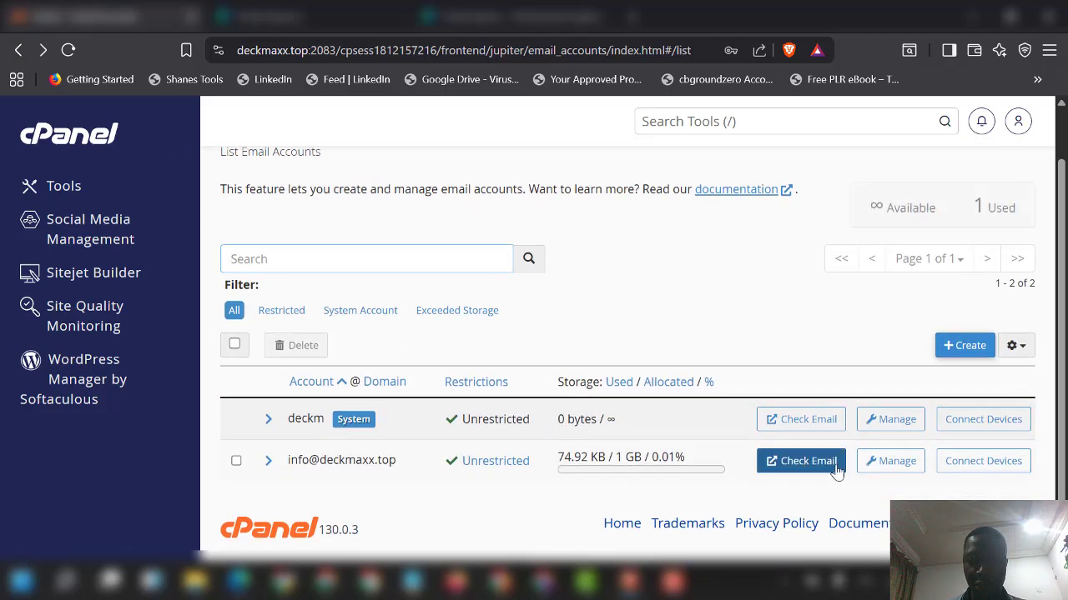
left_click(990, 469)
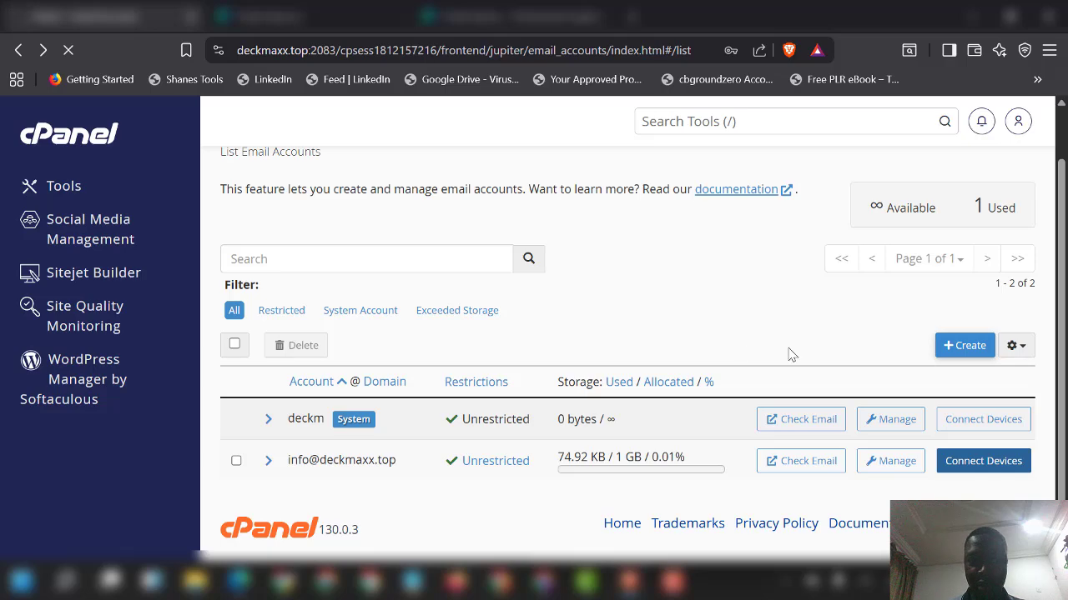
scroll(638, 367, "down", 6)
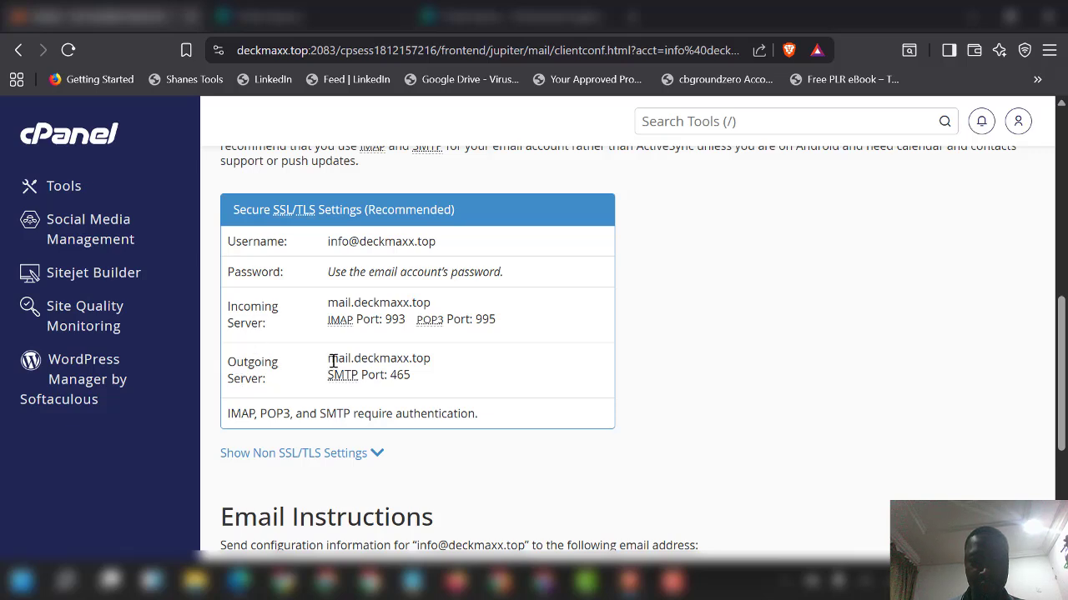
left_click_drag(332, 360, 498, 365)
key("ctrl+c")
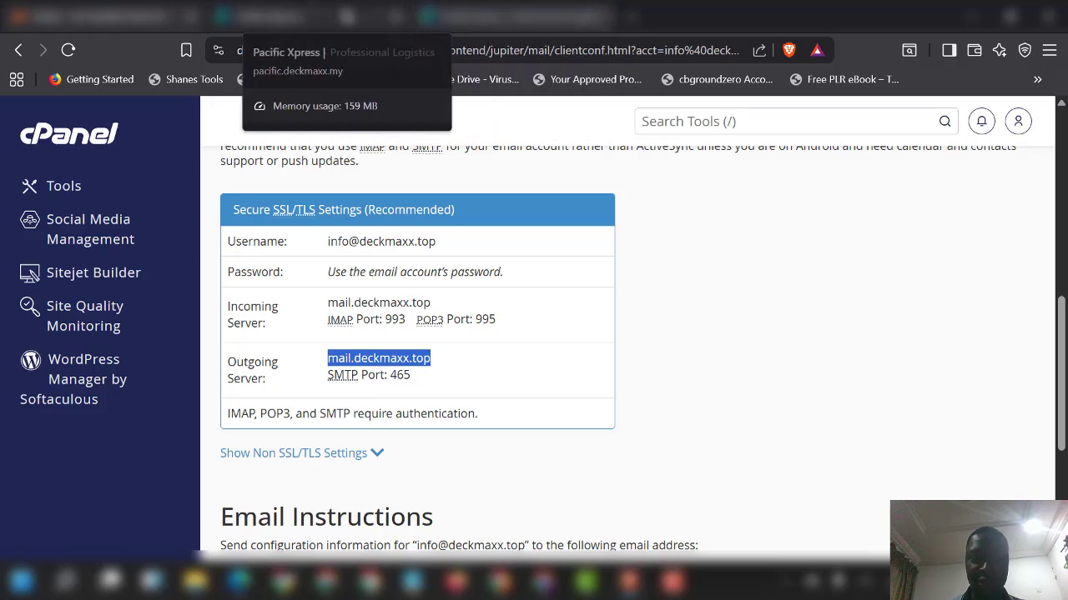
left_click(276, 16)
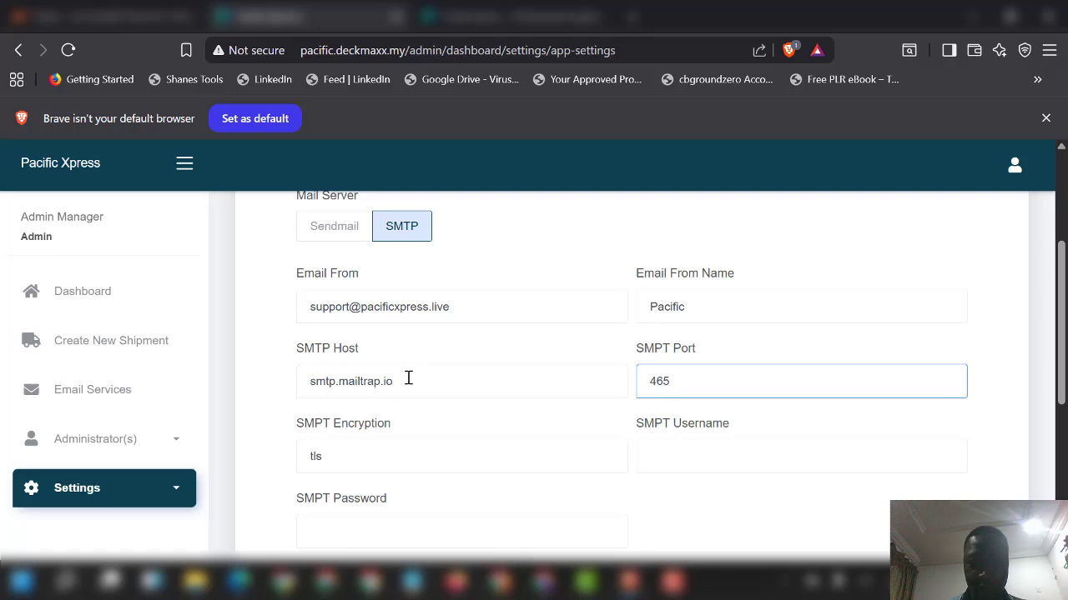
Step: Replace SMTP host smtp.mailtrap.io with mail.deckmaxx.top and select the info account's cPanel username
left_click_drag(407, 379, 247, 381)
key("ctrl+v")
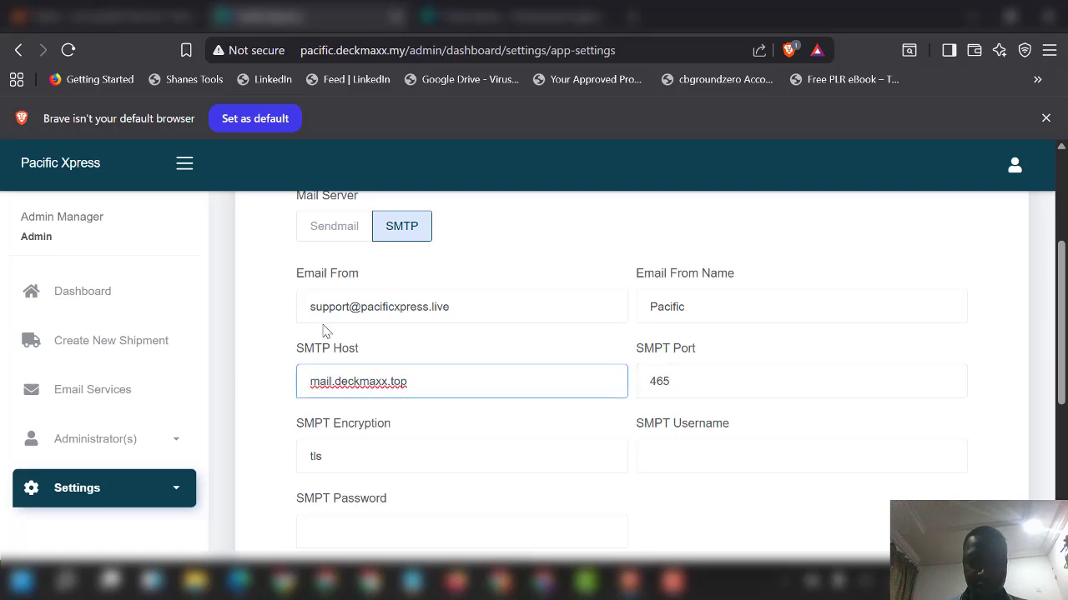
left_click(100, 16)
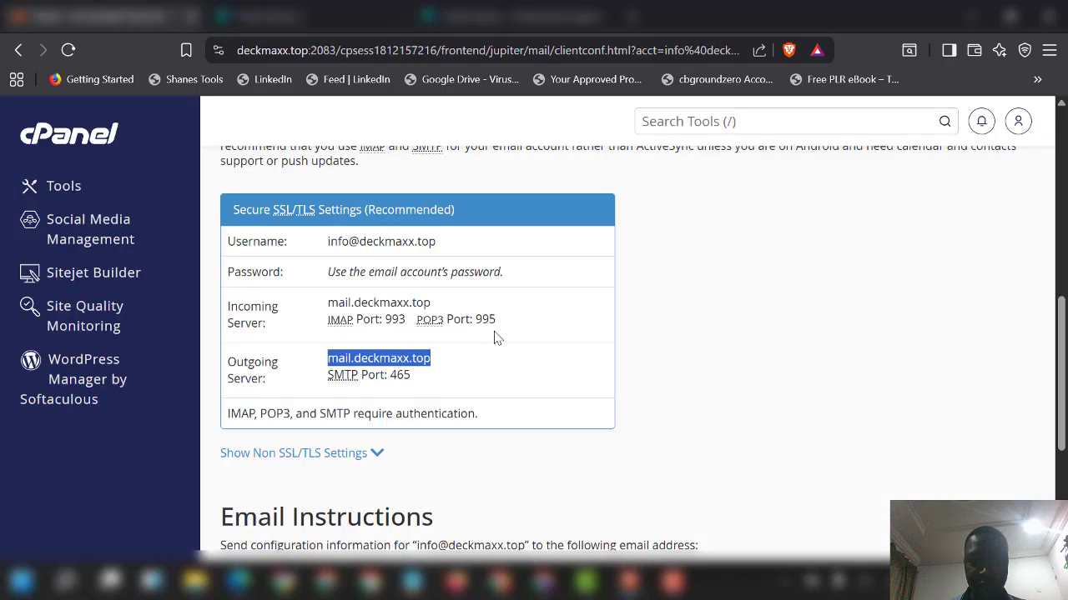
left_click_drag(457, 263, 296, 252)
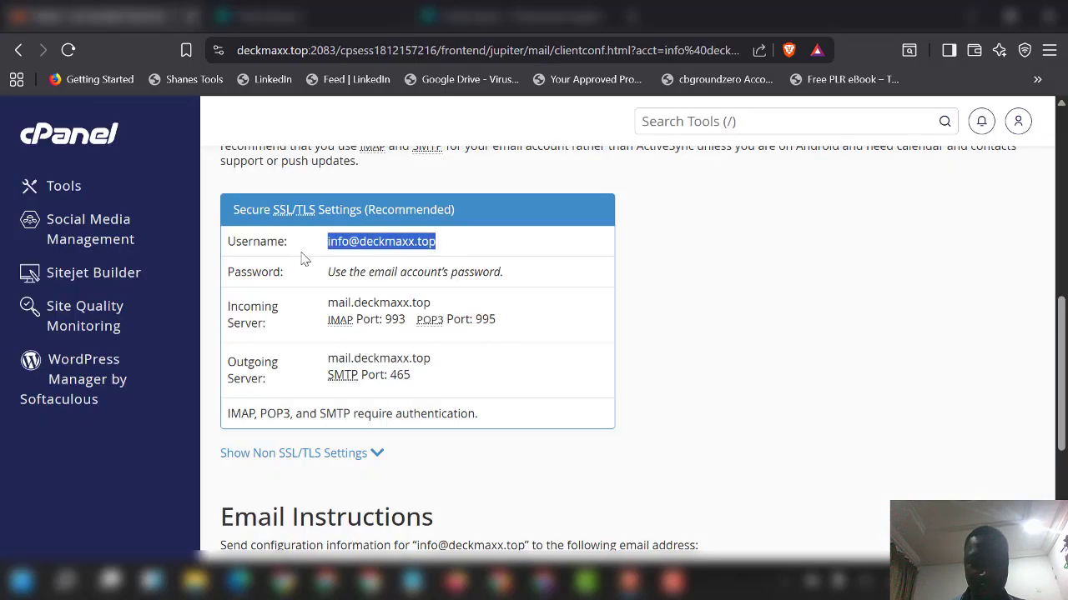
left_click(315, 16)
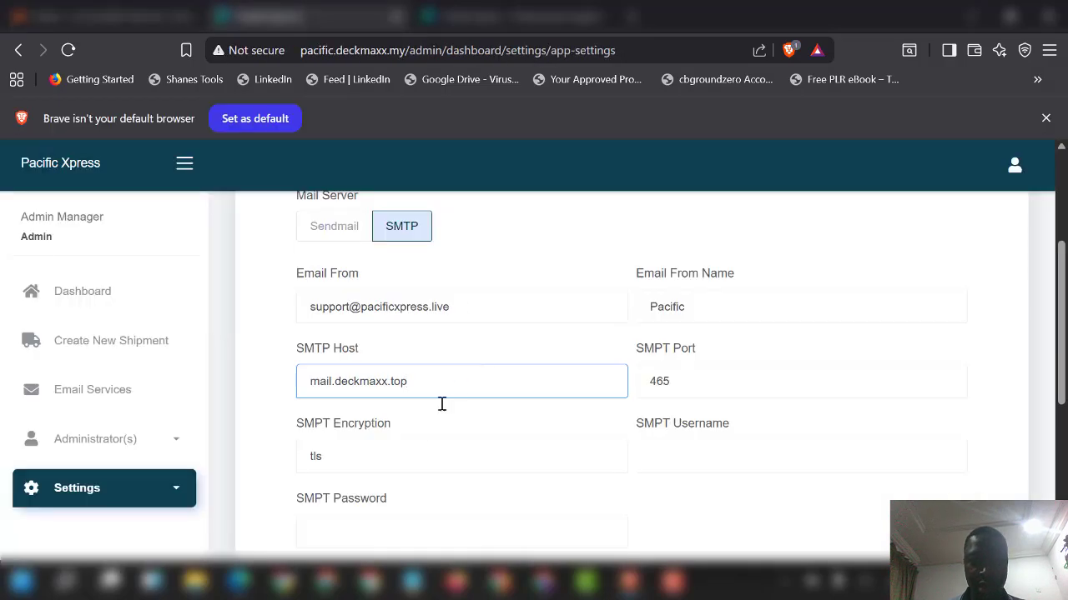
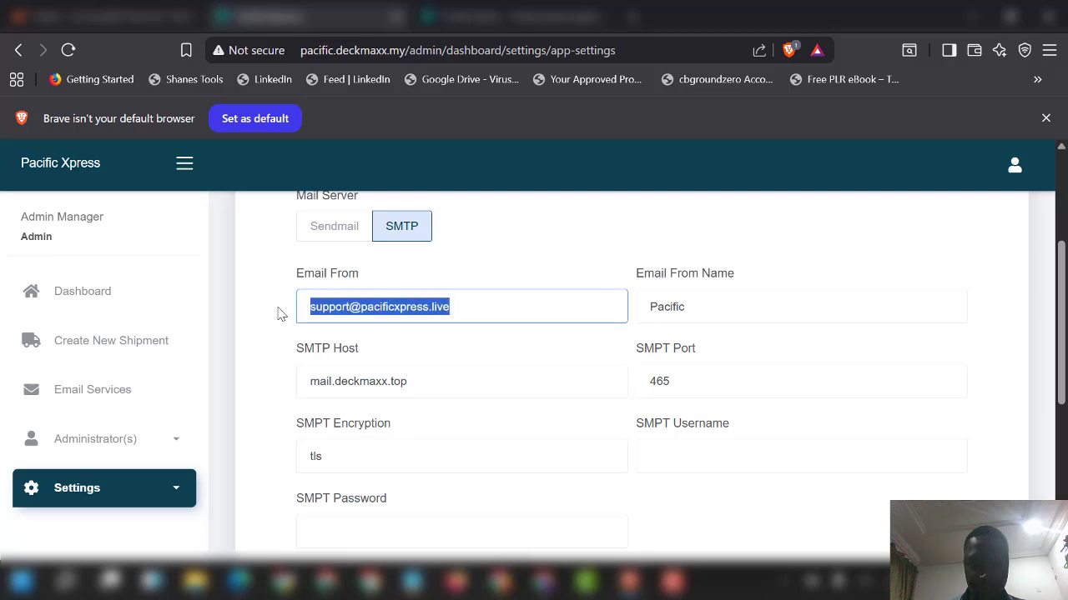
Step: Paste the new mailbox address into both Email From and SMTP Username
key("ctrl+v")
left_click_drag(765, 440, 629, 453)
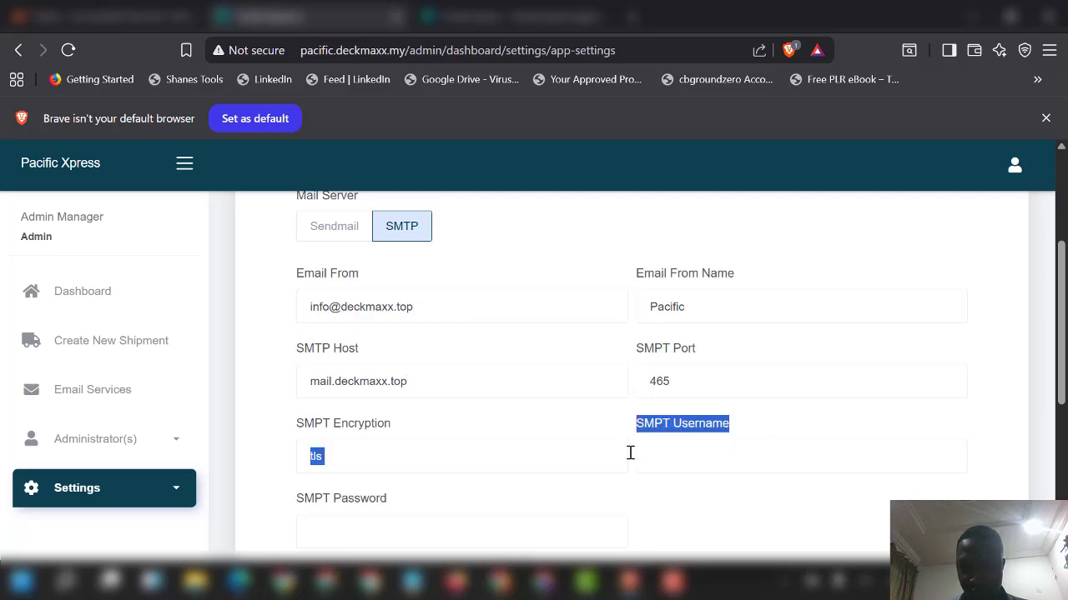
left_click(677, 461)
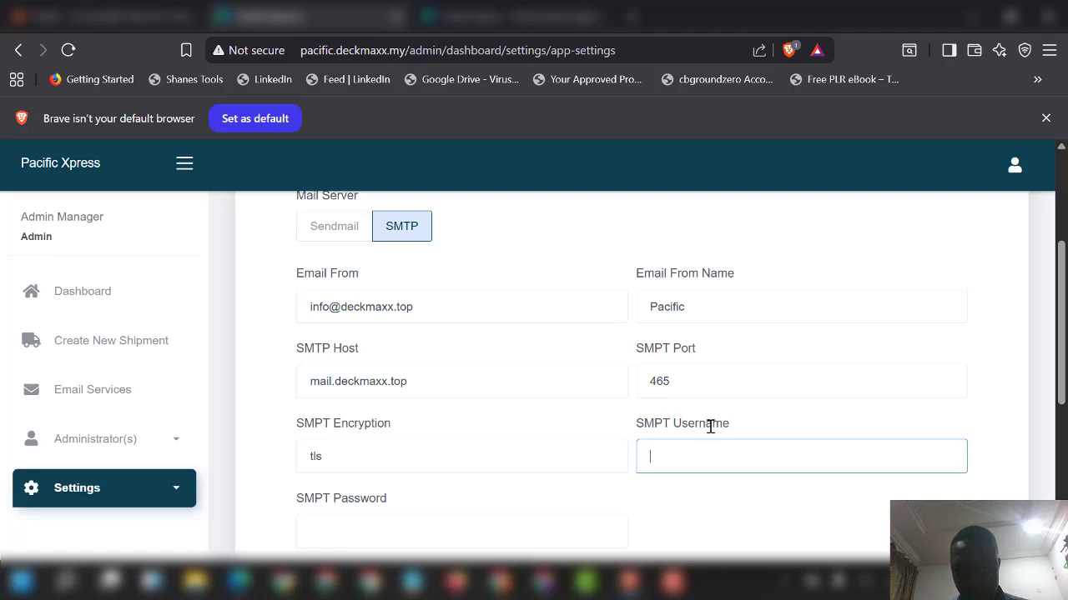
key("ctrl+v")
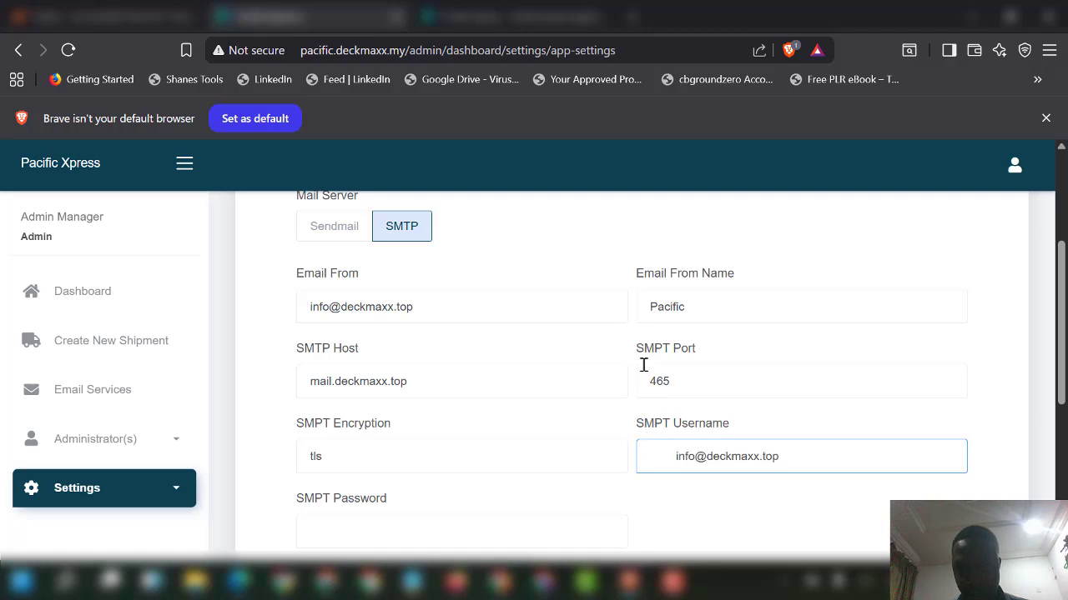
Step: Change the SMTP encryption from tls to ssl and begin entering the SMTP password
left_click_drag(343, 460, 297, 457)
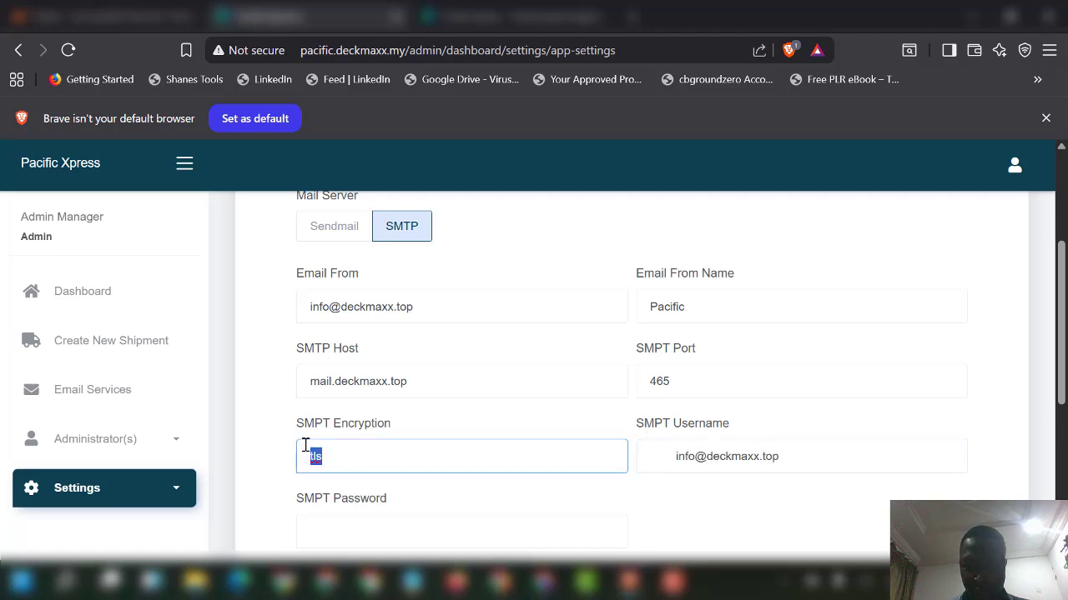
key("BackSpace")
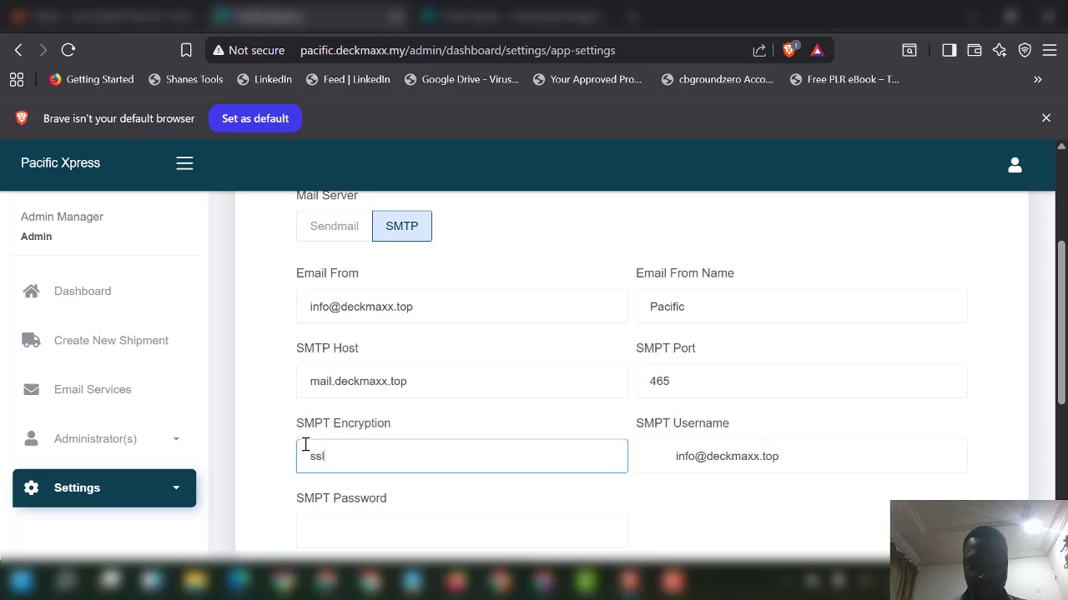
scroll(334, 449, "down", 2)
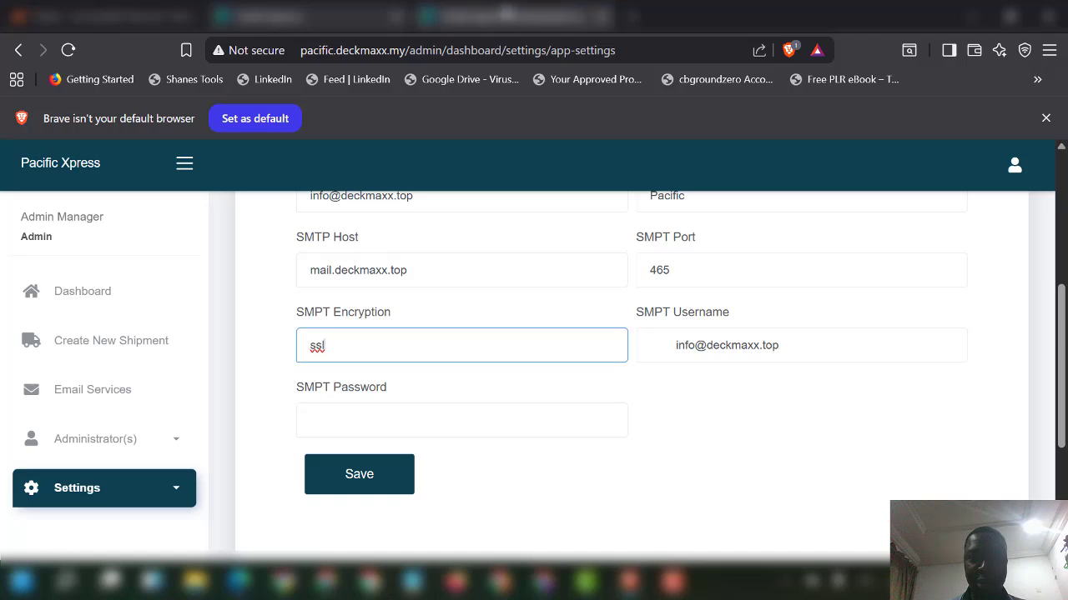
left_click(354, 418)
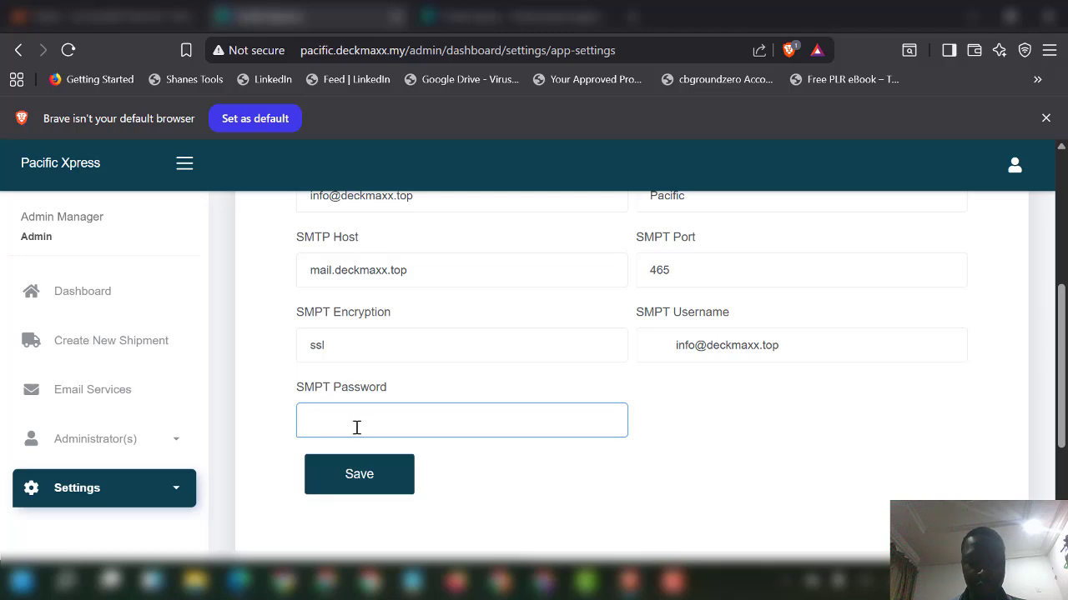
type("@@")
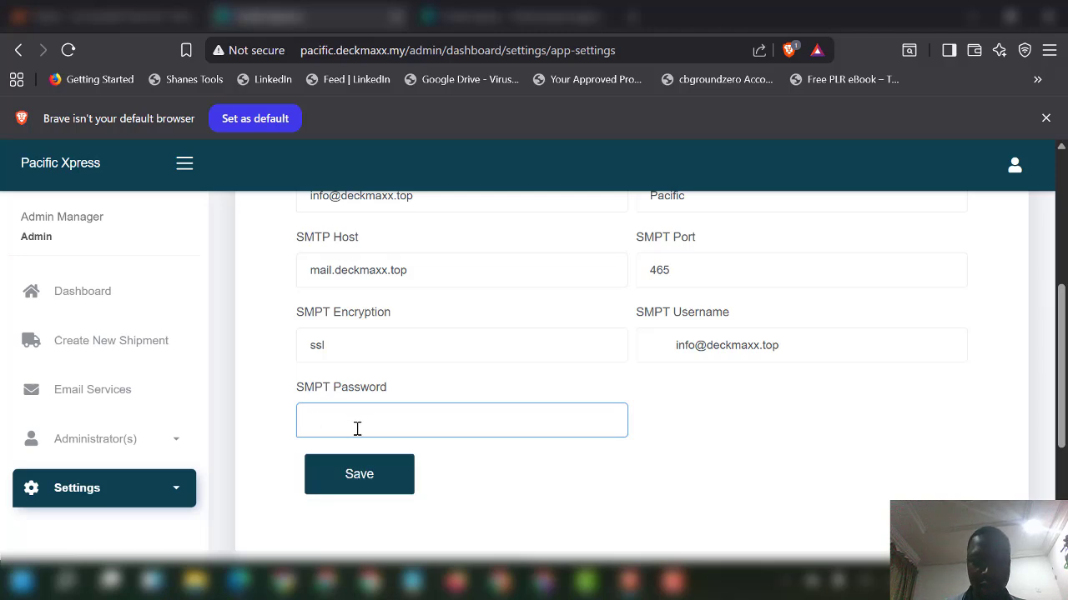
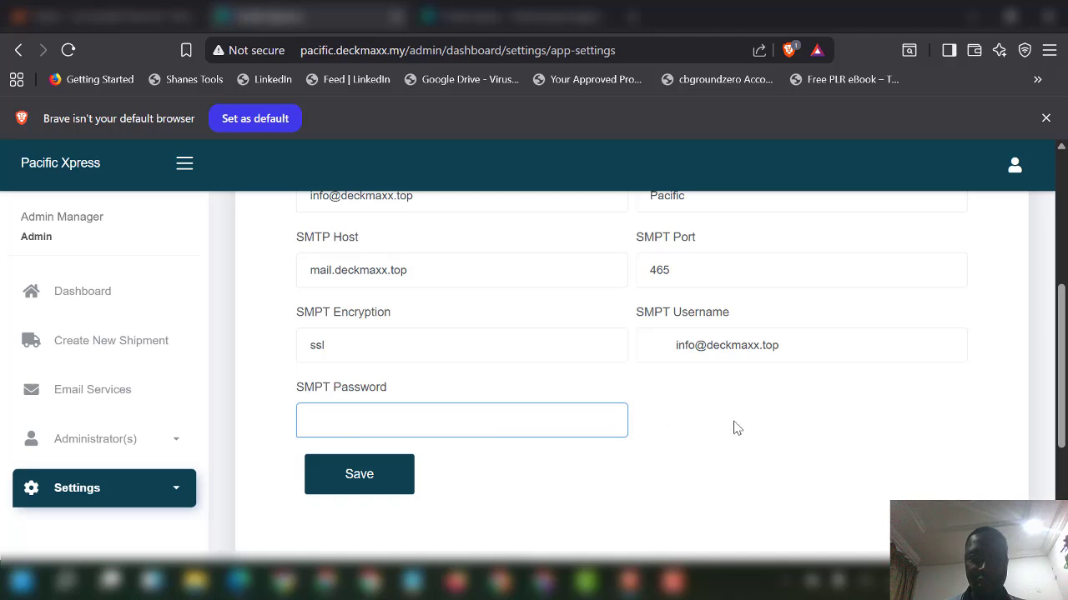
Step: Return to cPanel's home and open the Domains page listing the account's five domains
scroll(763, 381, "up", 1)
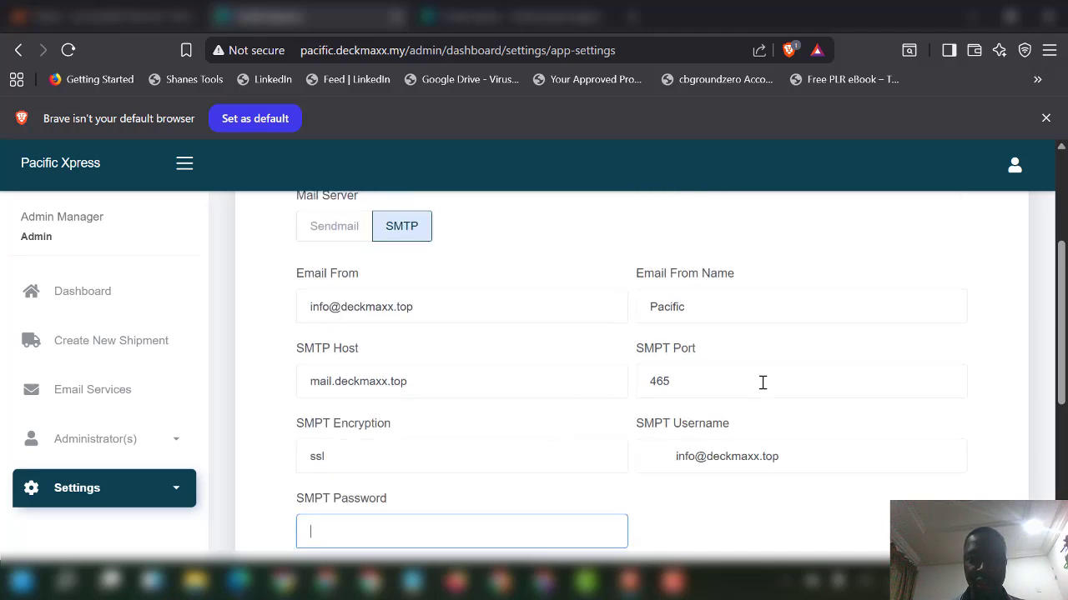
scroll(423, 364, "up", 2)
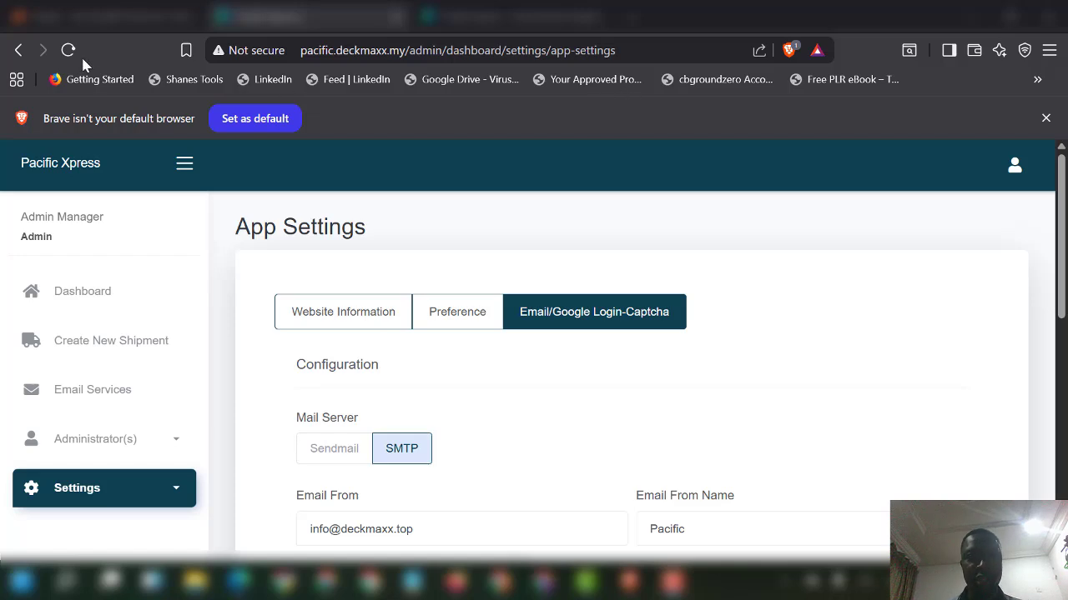
left_click(92, 16)
left_click(77, 137)
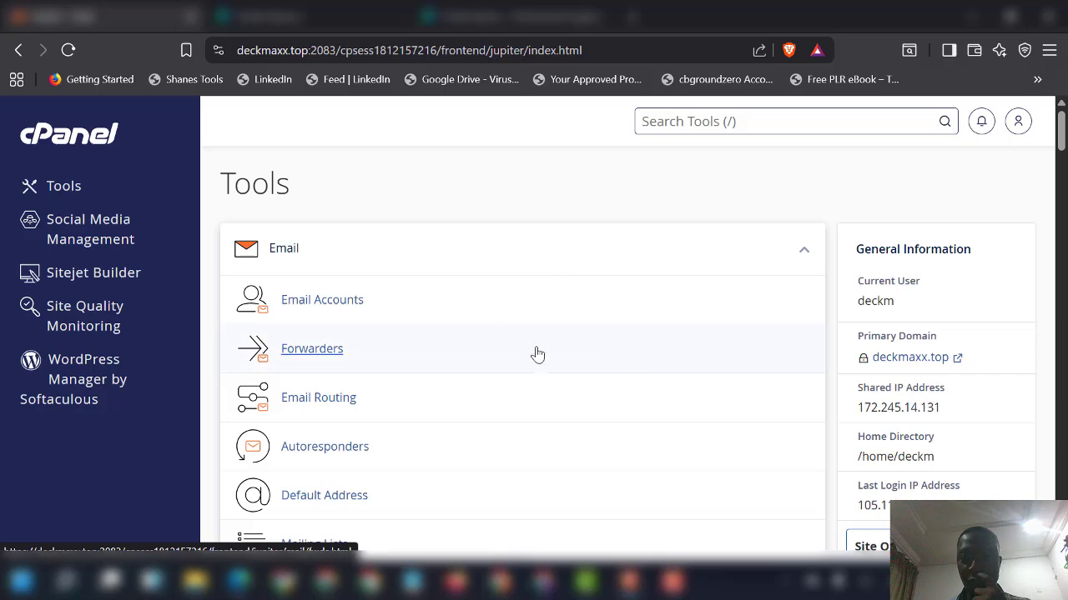
scroll(484, 303, "down", 3)
scroll(487, 303, "down", 10)
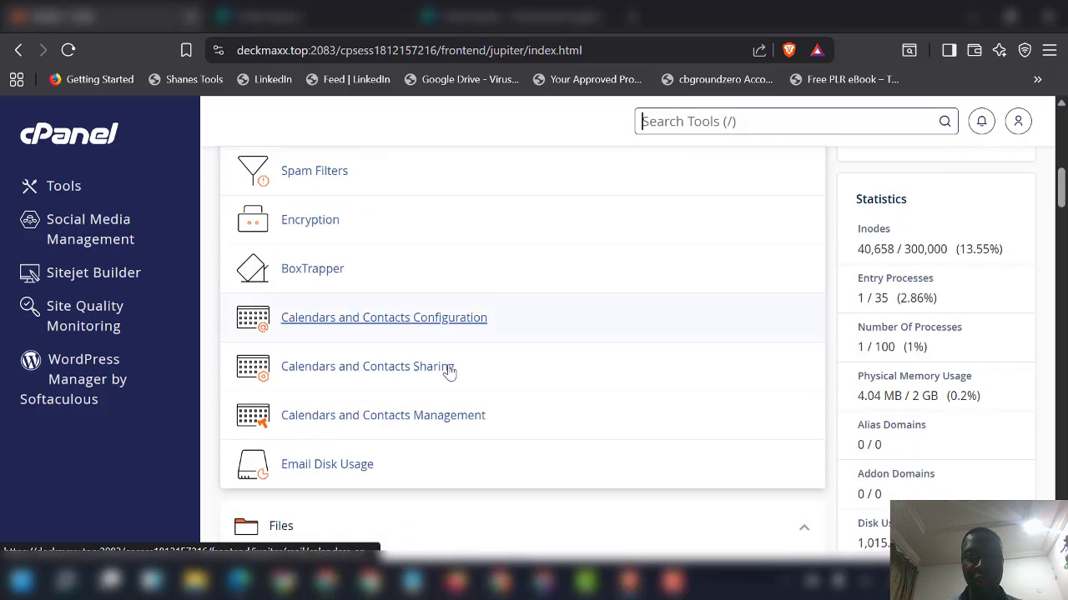
scroll(392, 433, "down", 7)
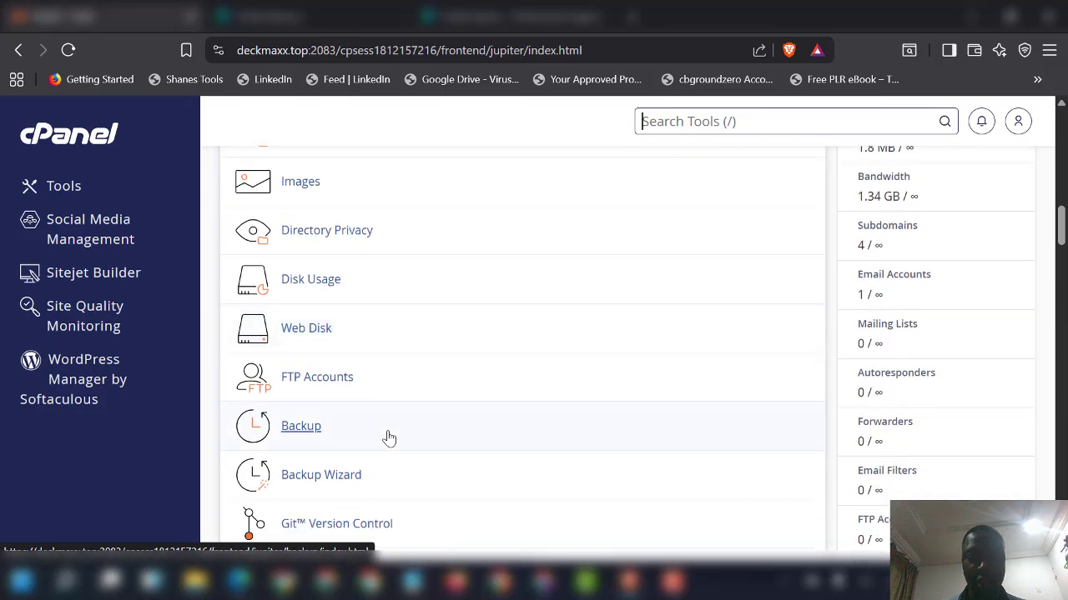
scroll(387, 440, "down", 3)
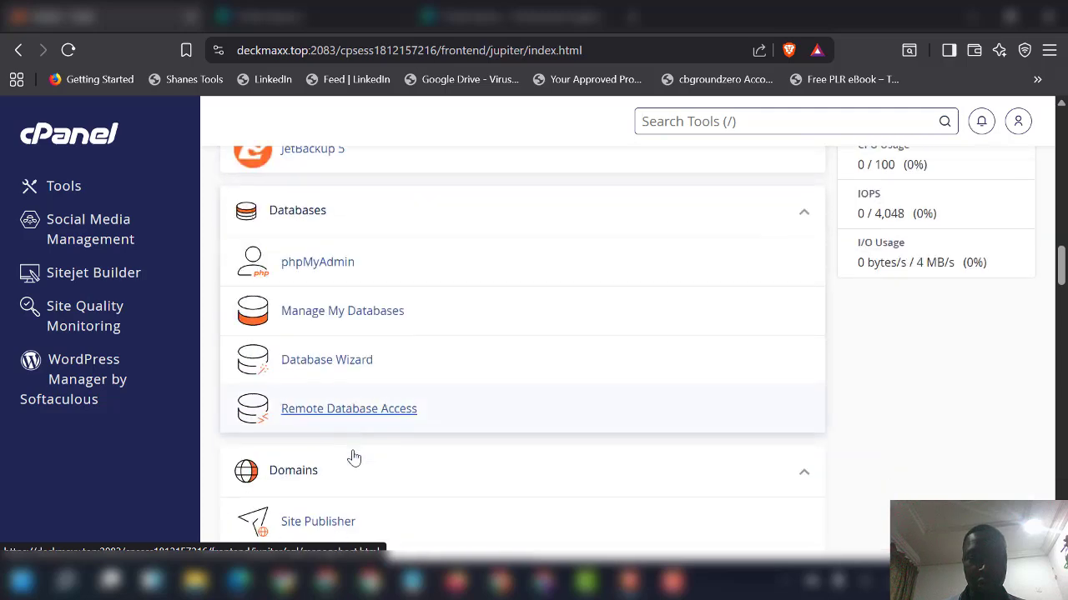
left_click(317, 481)
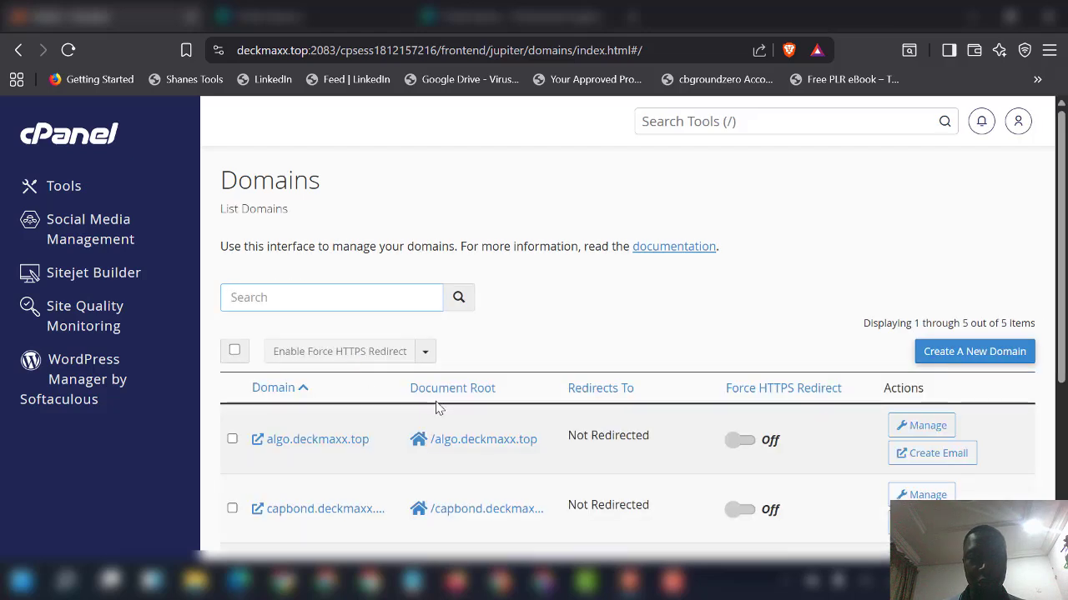
Step: Add the domain pacific.deckmaxx.top with document root /home/deckm/pacific.deckmaxx.top
left_click(949, 360)
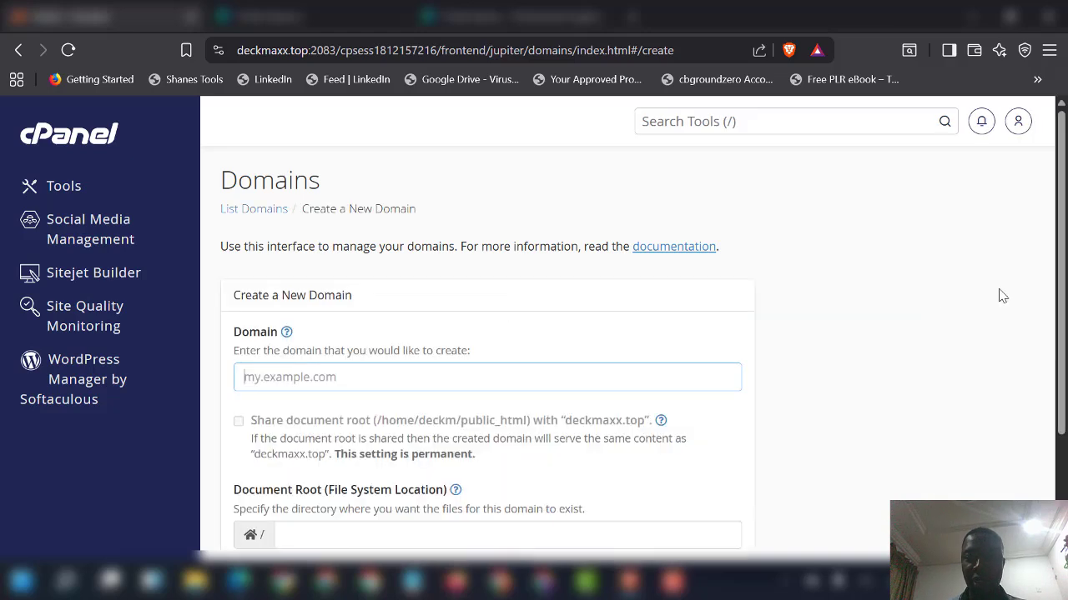
left_click(356, 376)
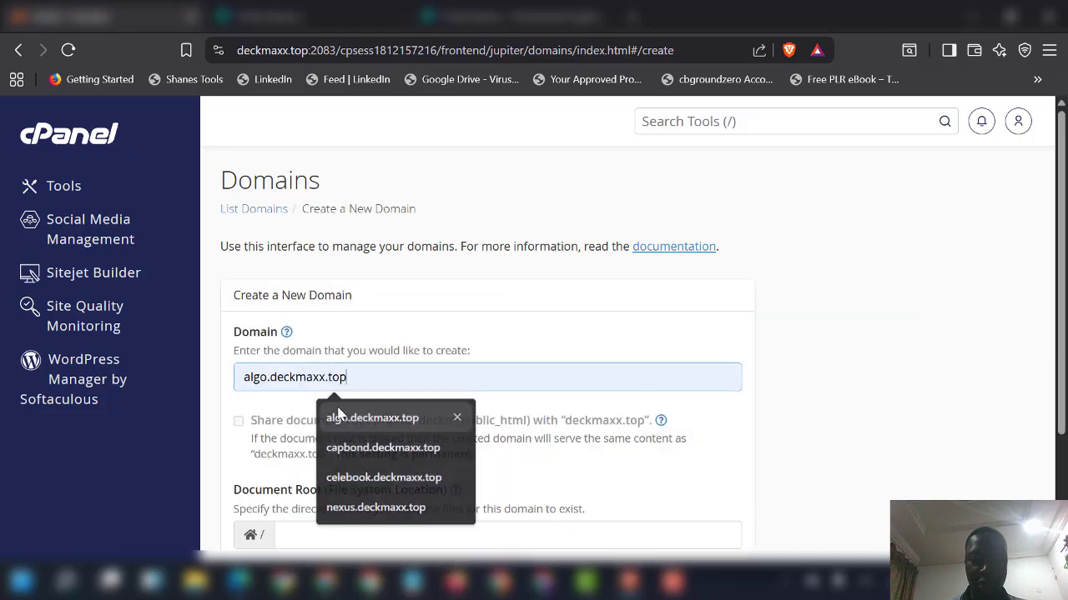
left_click(336, 414)
left_click_drag(268, 377, 165, 371)
key("BackSpace")
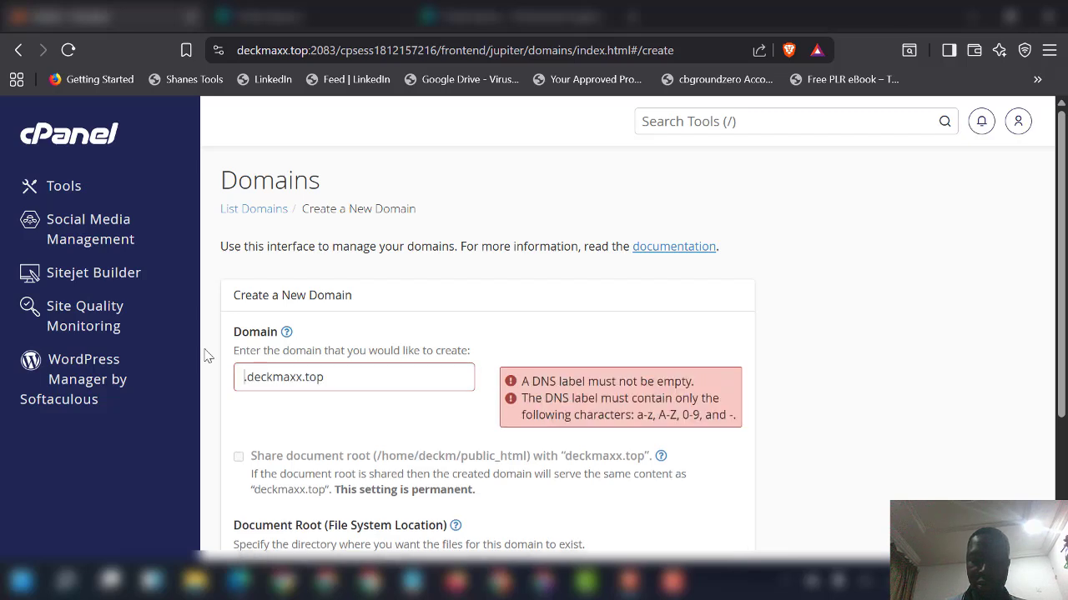
type("pacific")
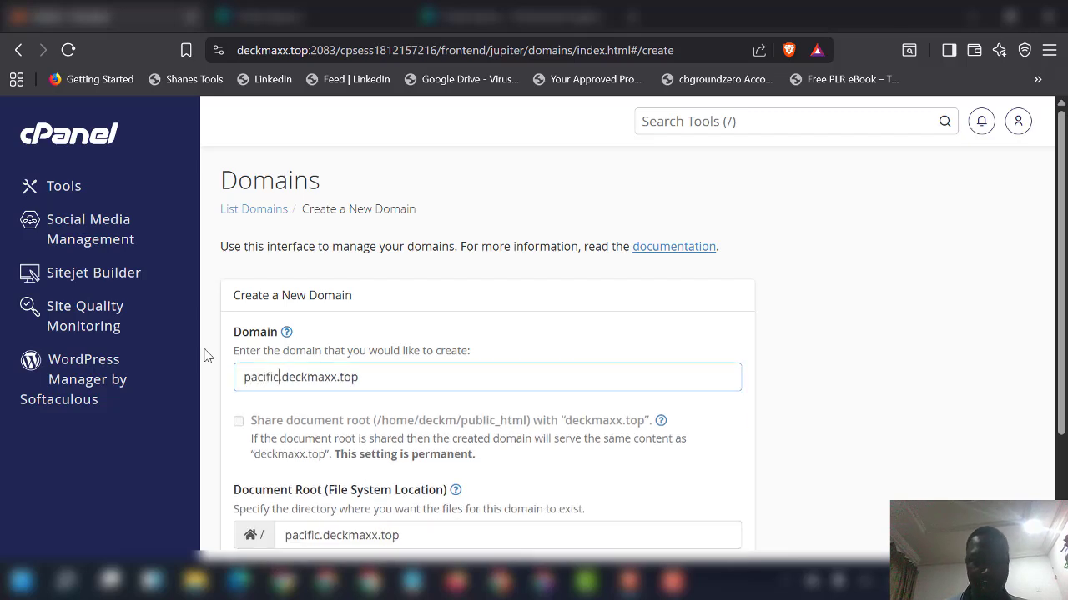
scroll(417, 413, "down", 3)
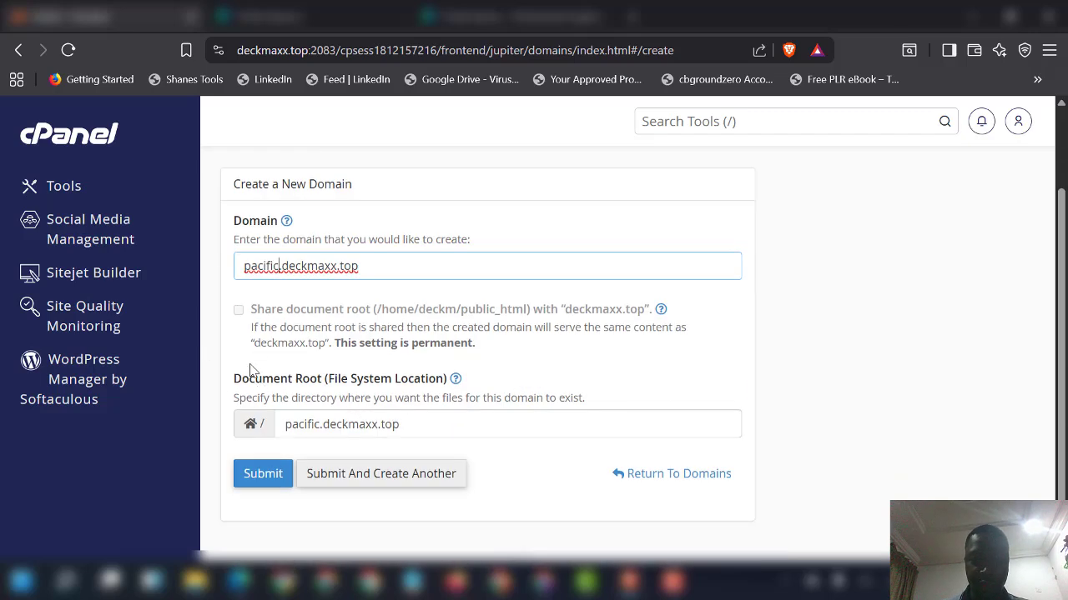
left_click(262, 472)
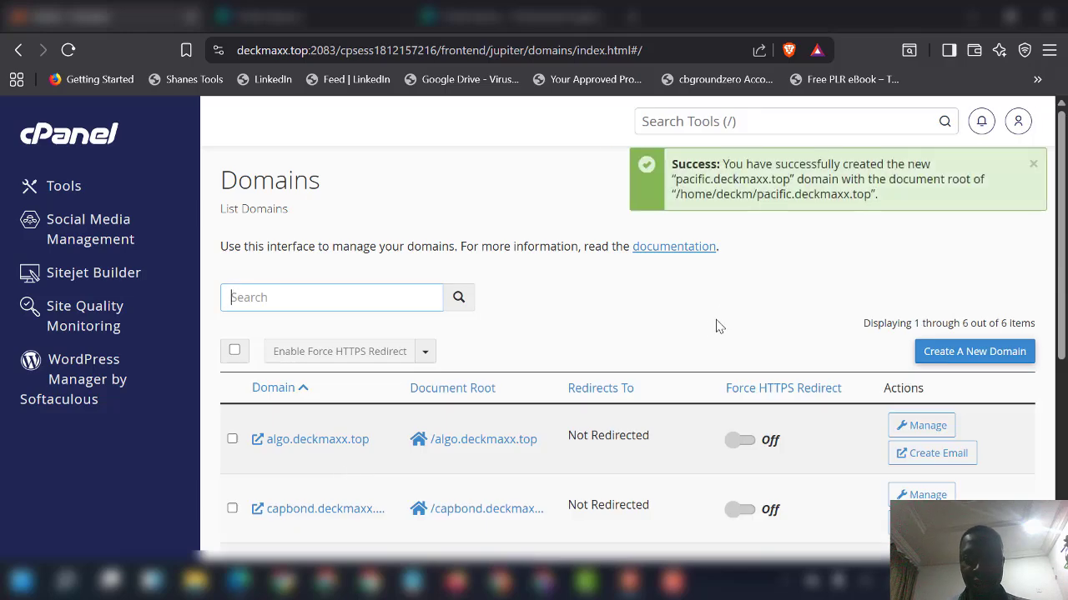
scroll(599, 347, "down", 3)
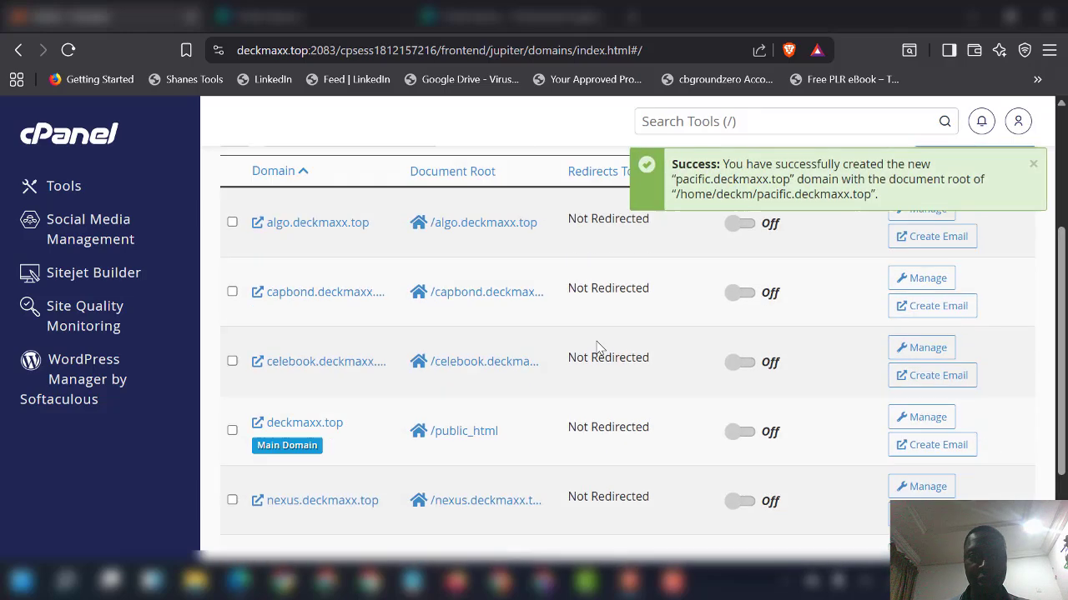
scroll(596, 342, "down", 2)
left_click(292, 582)
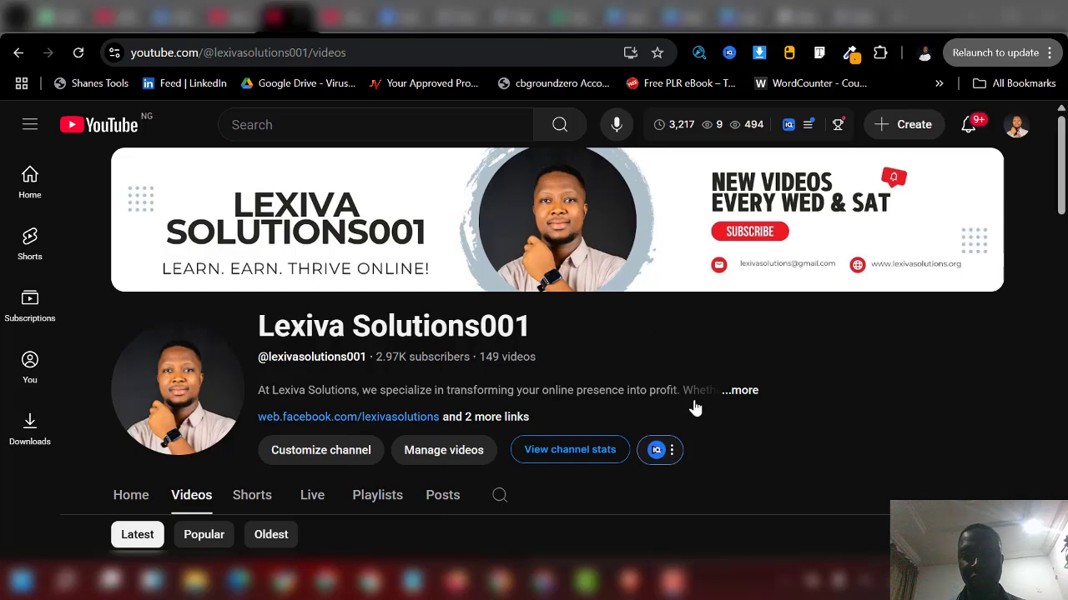
left_click(631, 582)
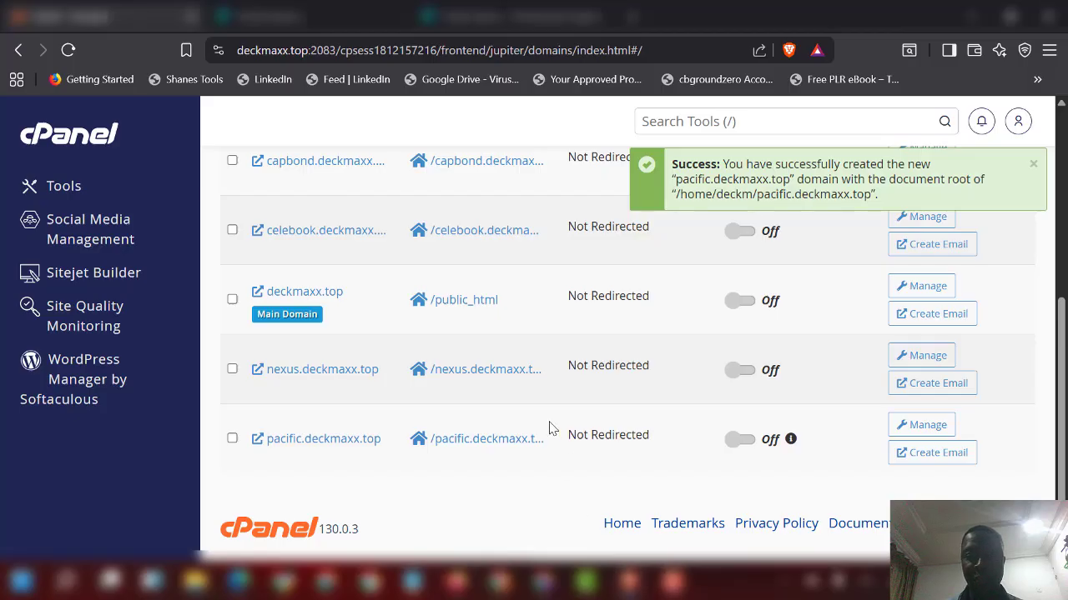
scroll(561, 422, "up", 5)
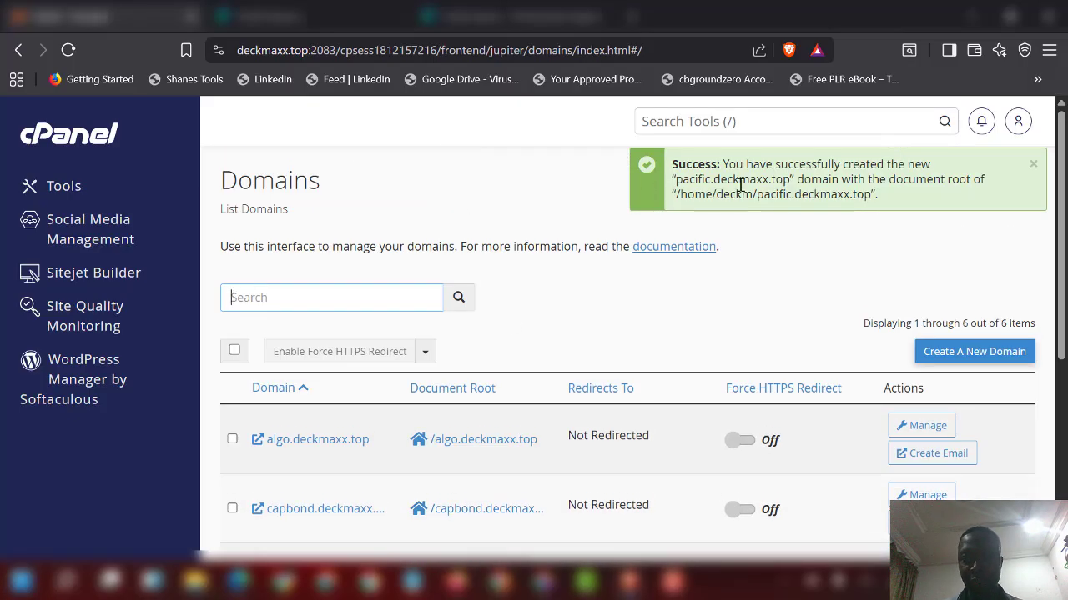
Step: Open the pacific.deckmaxx.top folder in File Manager and start uploading pacificlink courier.zip
left_click(54, 143)
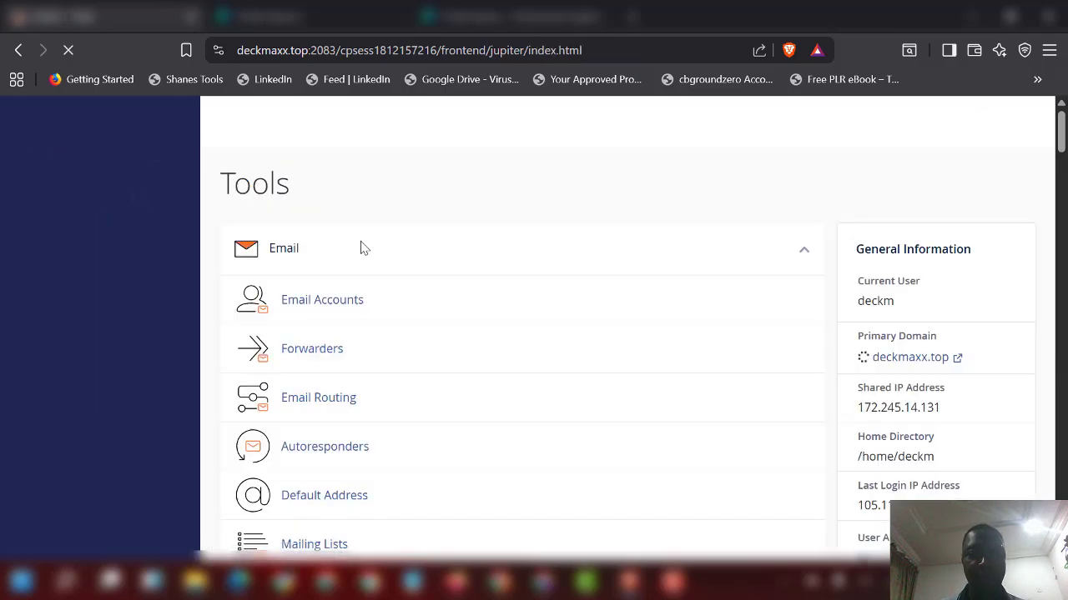
scroll(384, 346, "down", 6)
scroll(344, 405, "down", 4)
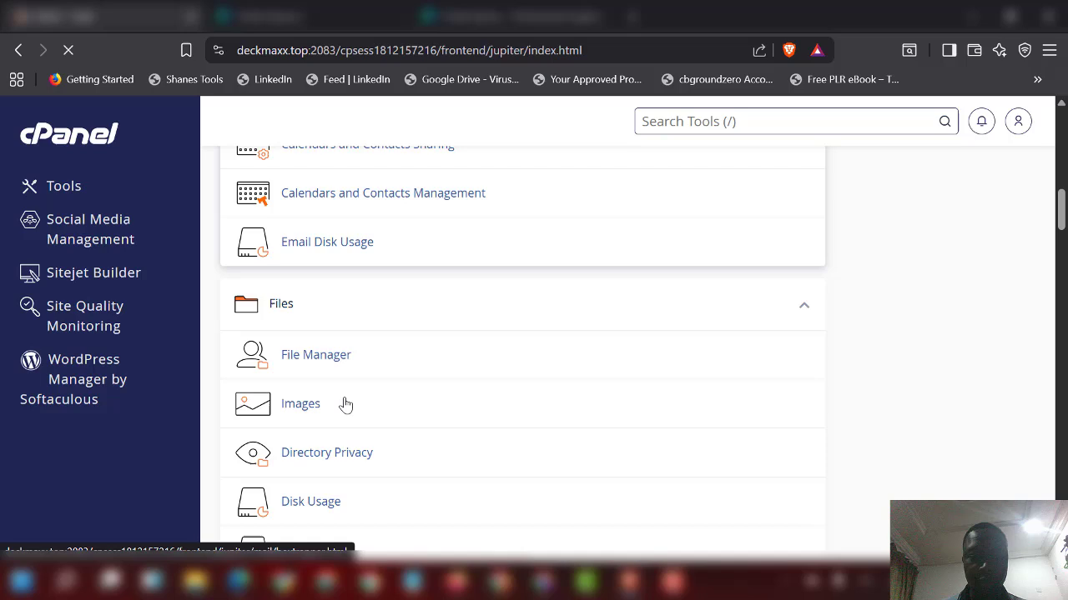
left_click(342, 360)
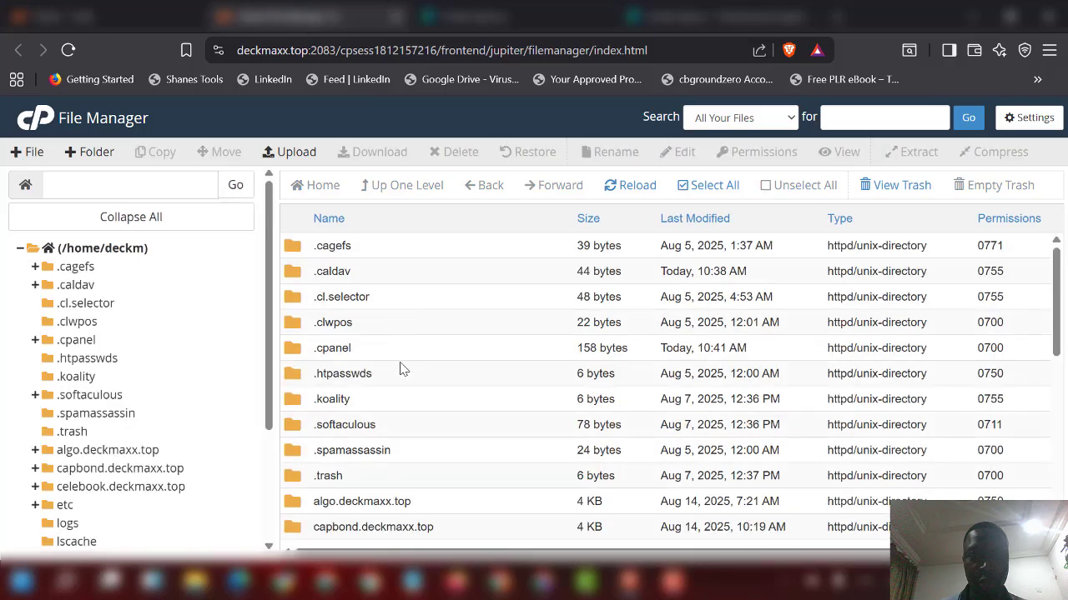
scroll(407, 375, "down", 1)
scroll(432, 445, "down", 3)
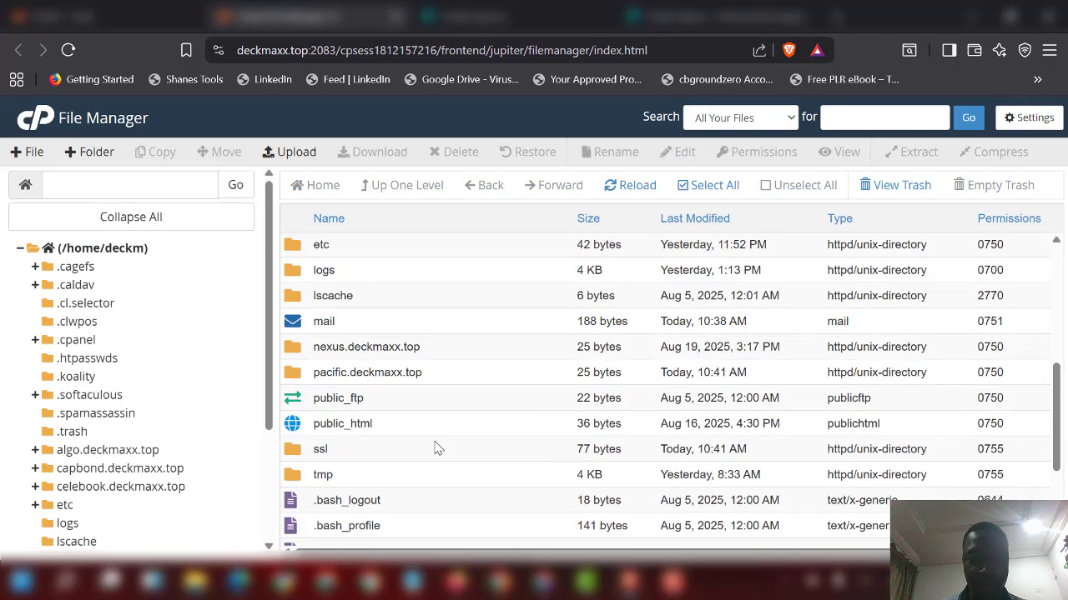
double_click(446, 377)
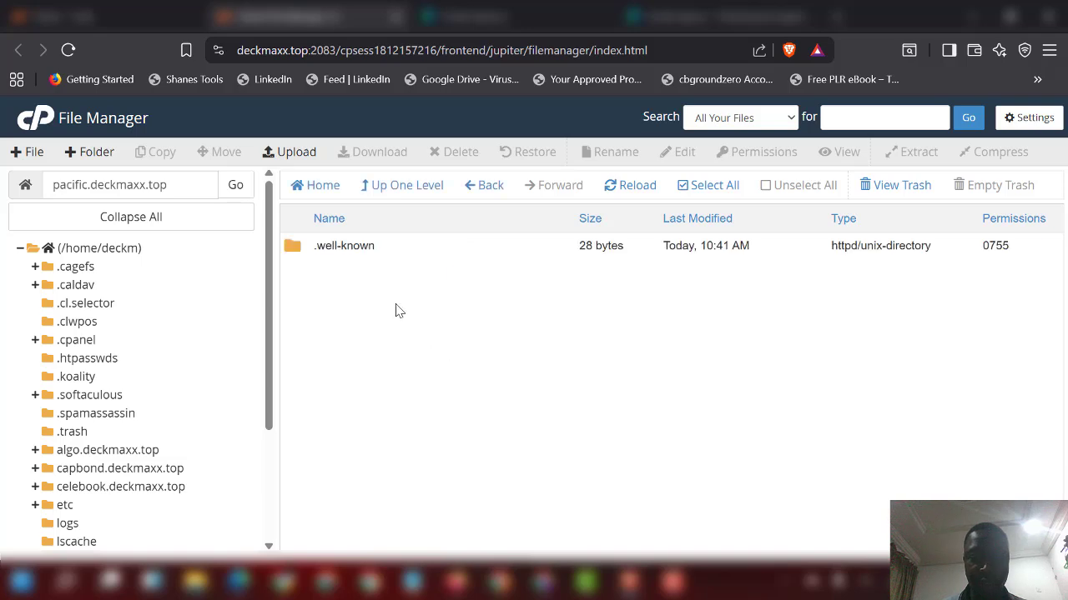
left_click(292, 153)
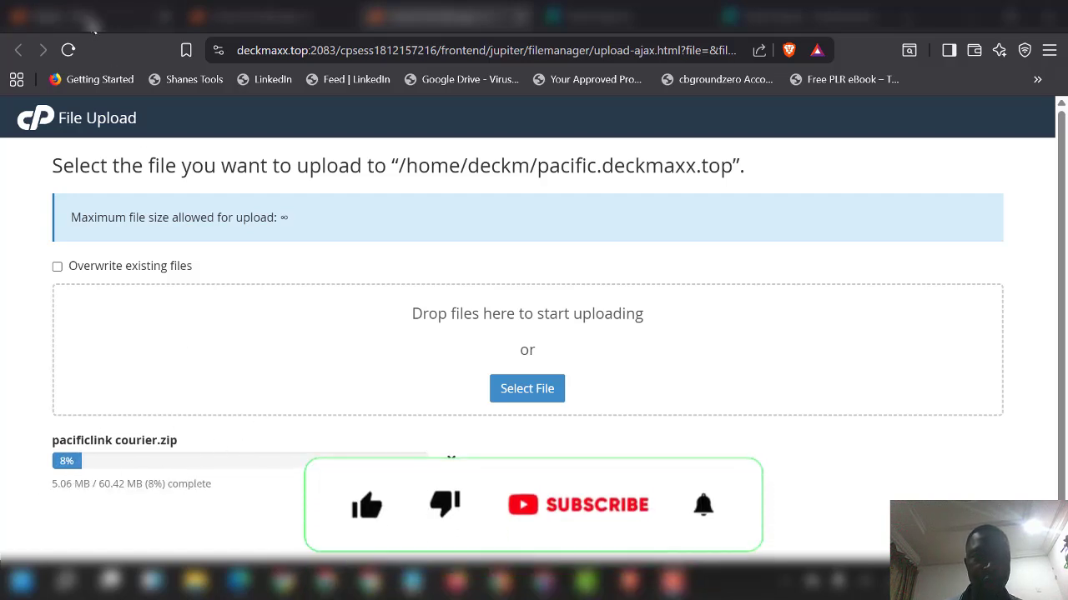
Step: Search cPanel's tools for 'data' and open the Database Wizard
left_click(110, 20)
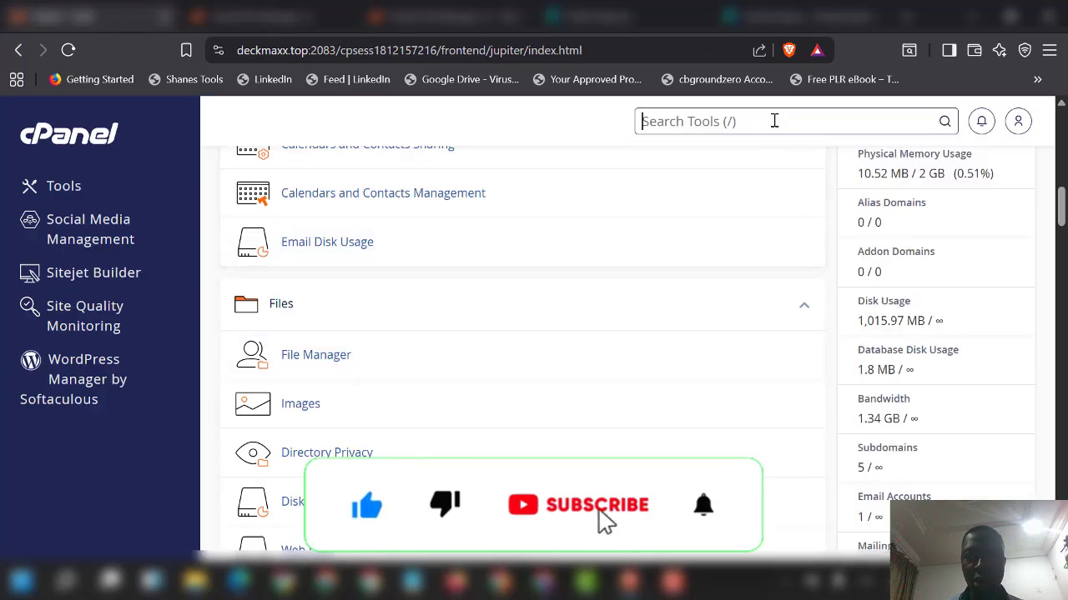
left_click(774, 125)
type("data")
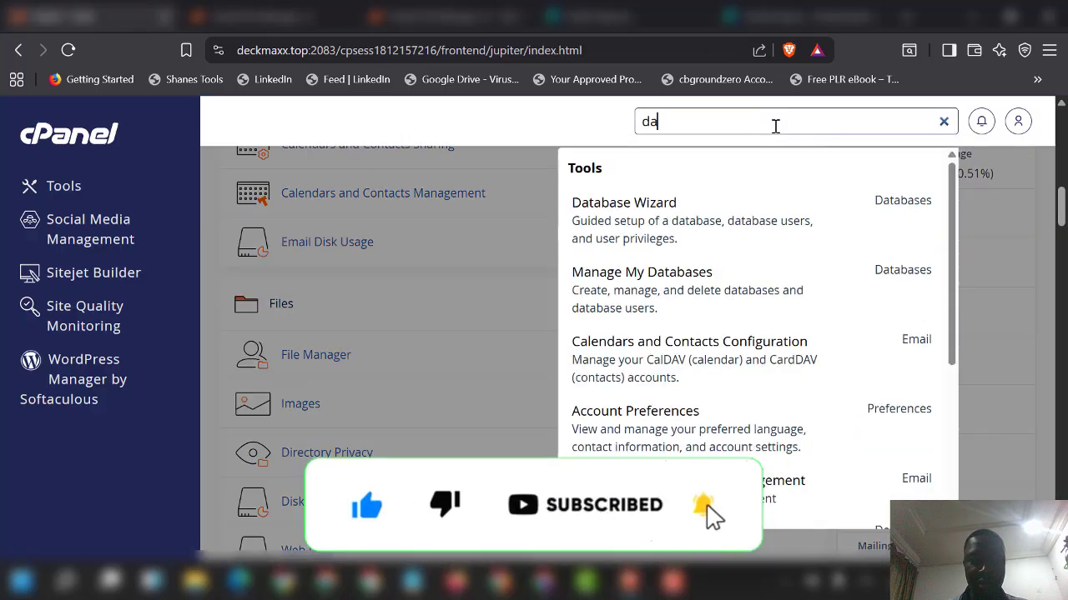
left_click(657, 223)
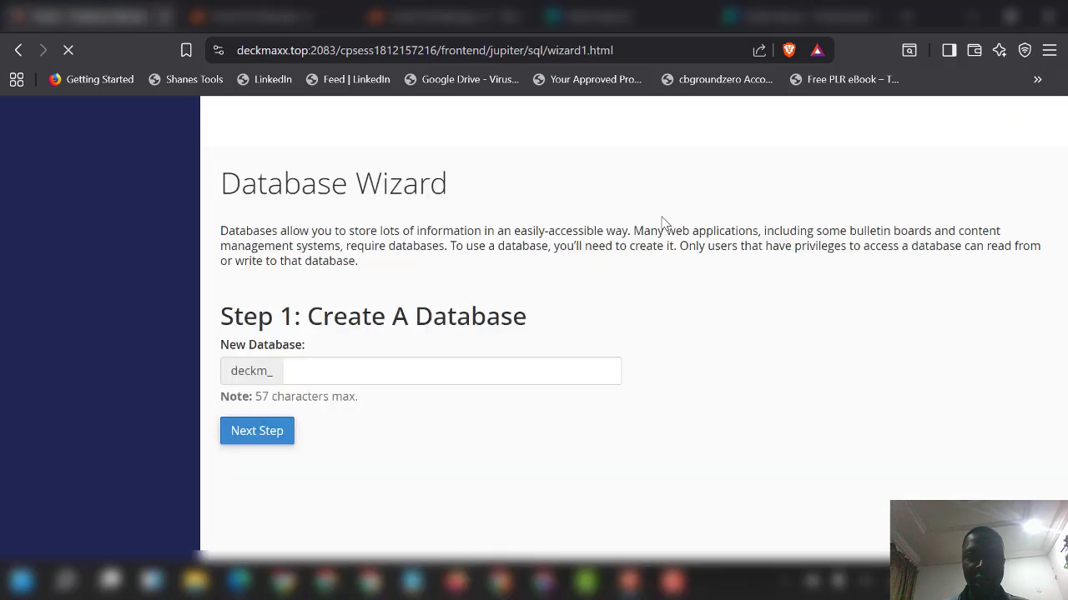
Step: Create the database deckm_pacbb
left_click(358, 370)
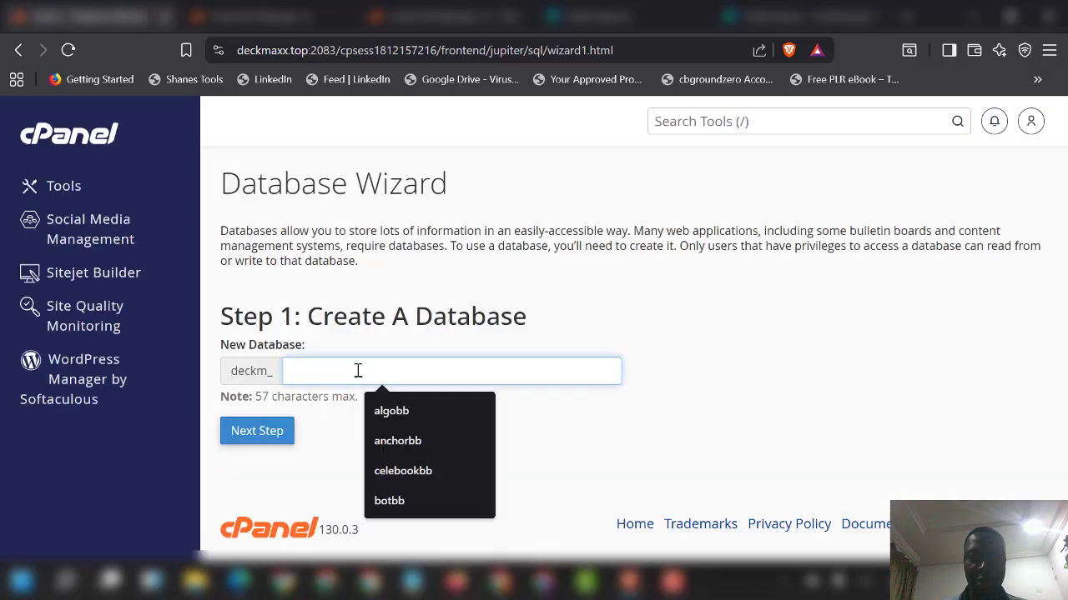
type("pacbb")
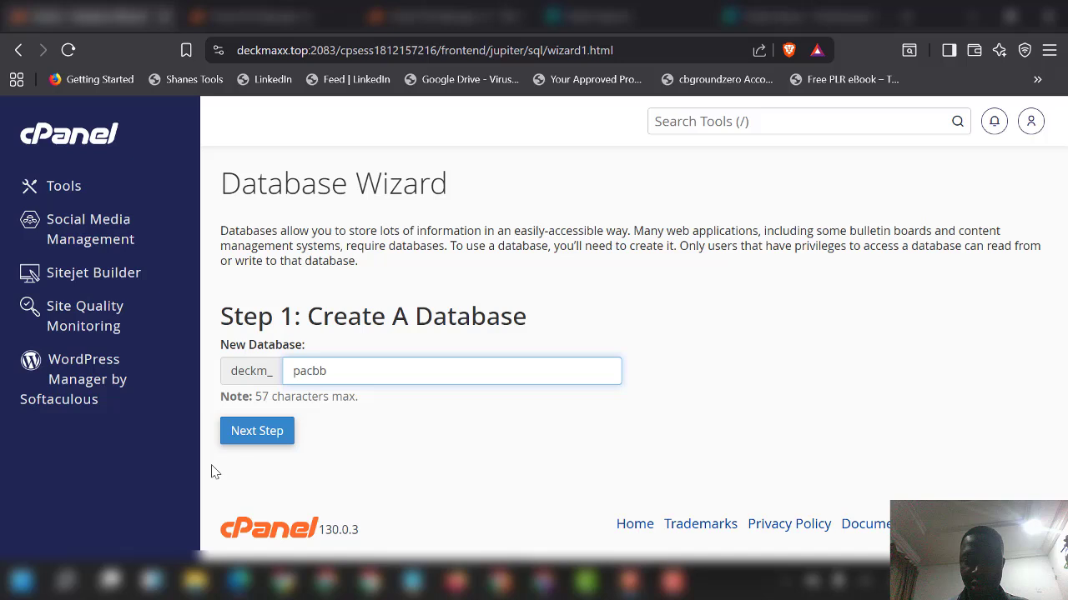
left_click(265, 441)
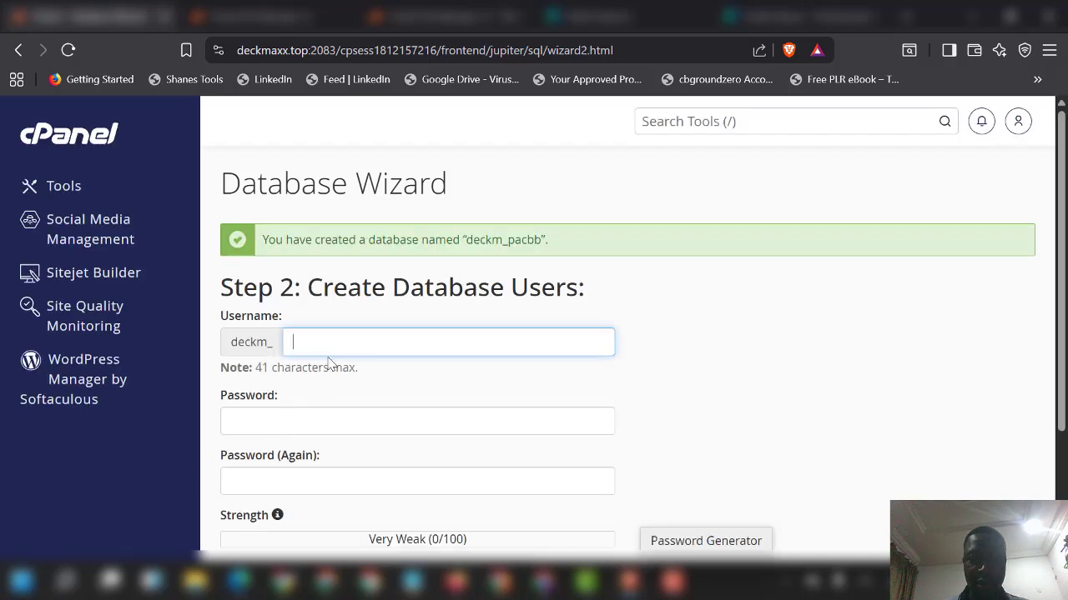
Step: Enter database username pacbb and paste a Very Strong password into both password fields
left_click(397, 344)
type("pacbb")
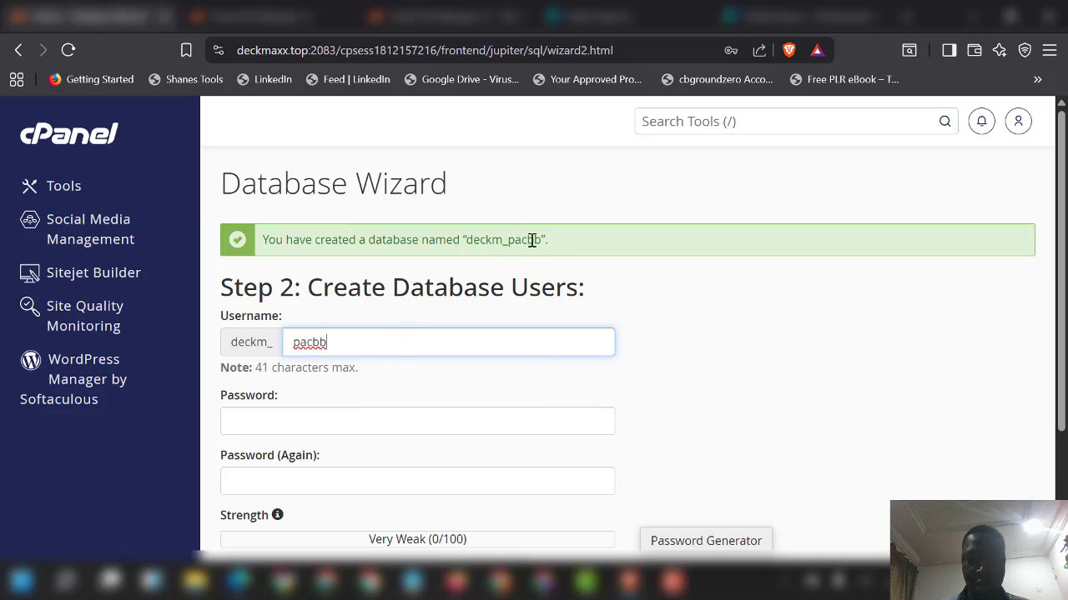
left_click_drag(540, 241, 465, 241)
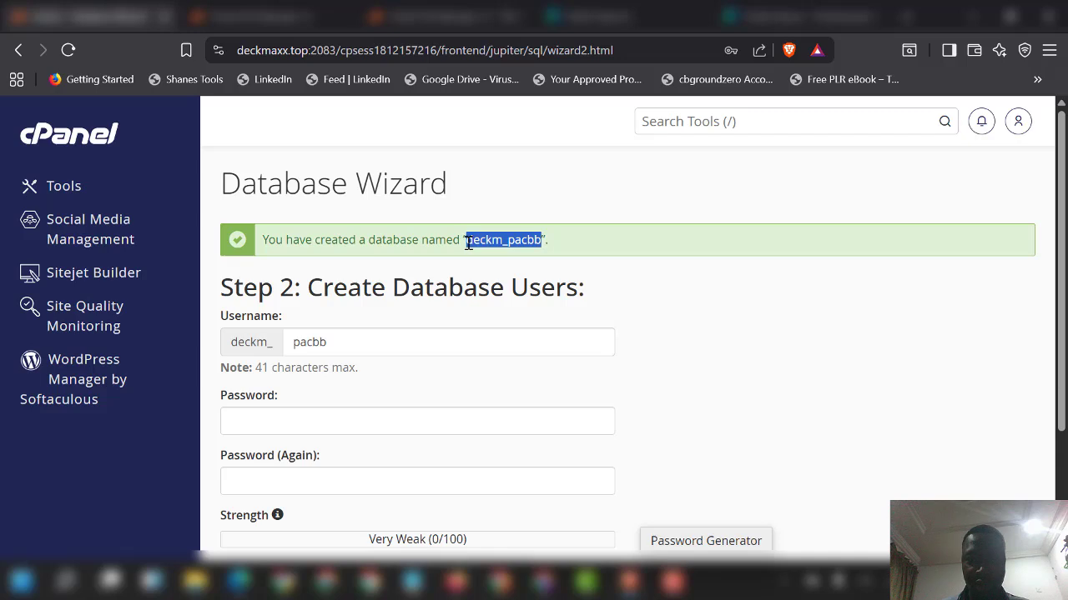
left_click(343, 424)
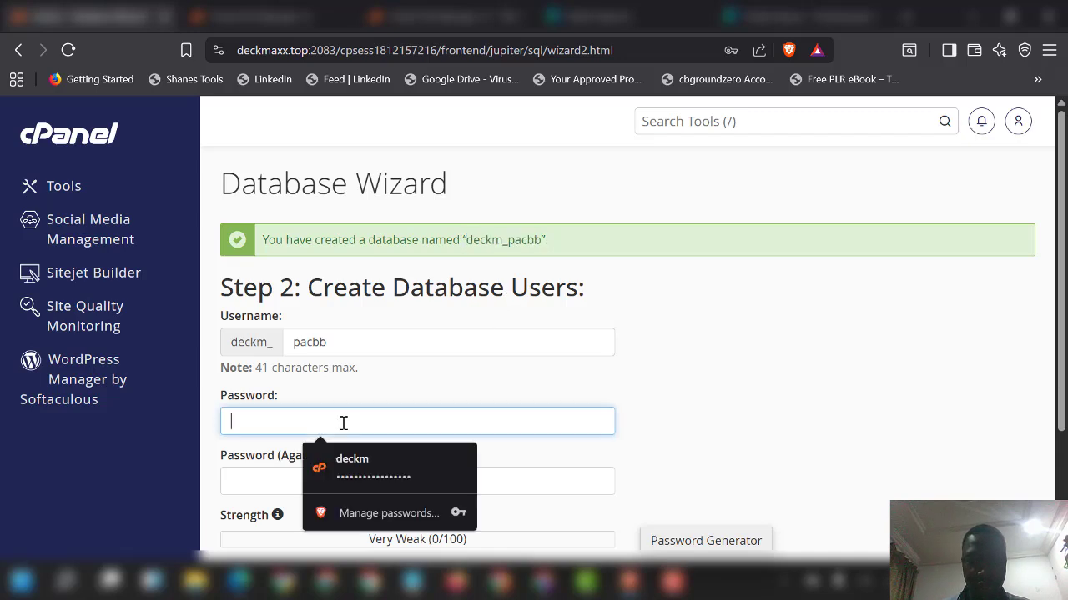
key("ctrl+v")
left_click(260, 480)
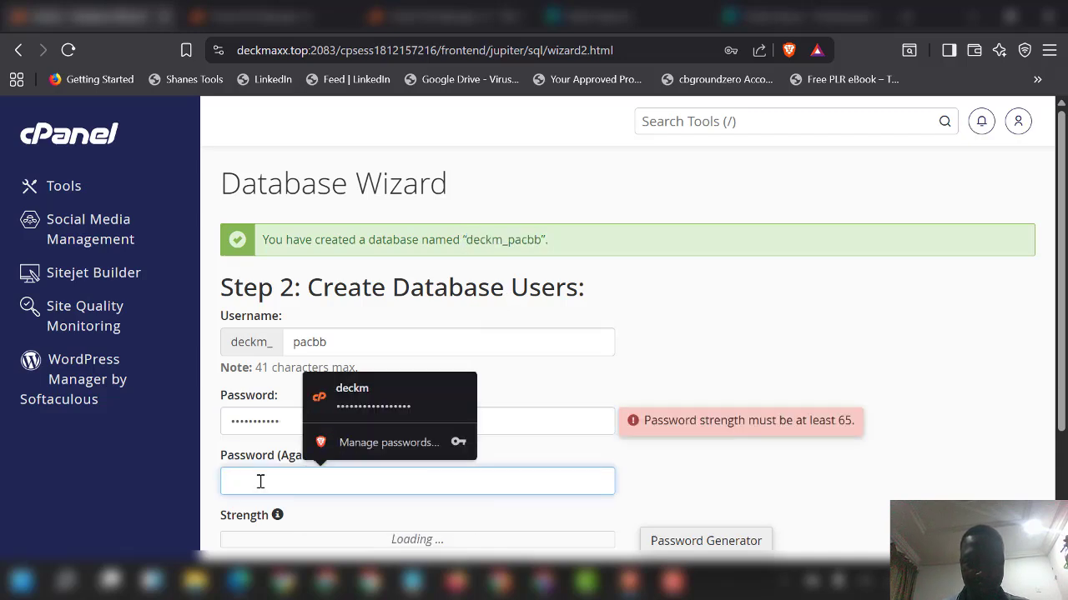
key("ctrl+v")
left_click(631, 406)
scroll(539, 405, "down", 3)
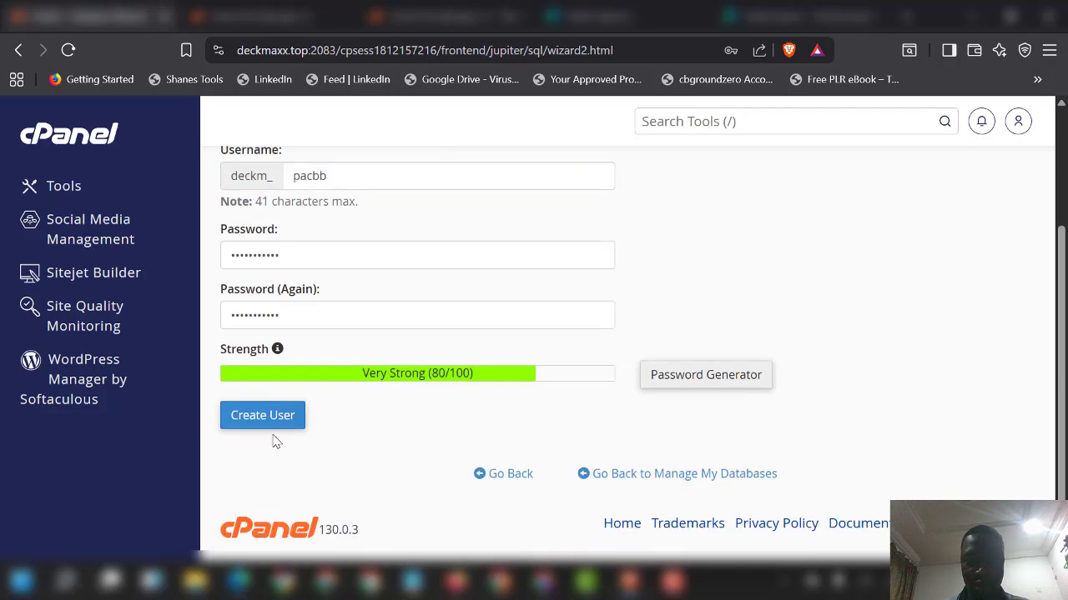
Step: Create the database user deckm_pacbb and dismiss the browser's save-password prompt
left_click(263, 421)
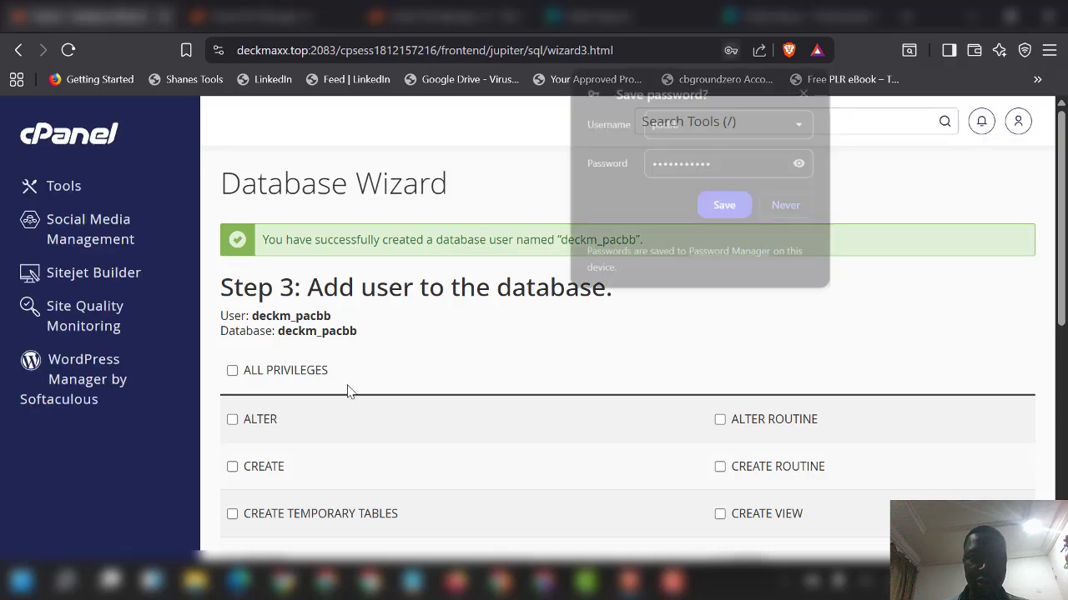
left_click(806, 90)
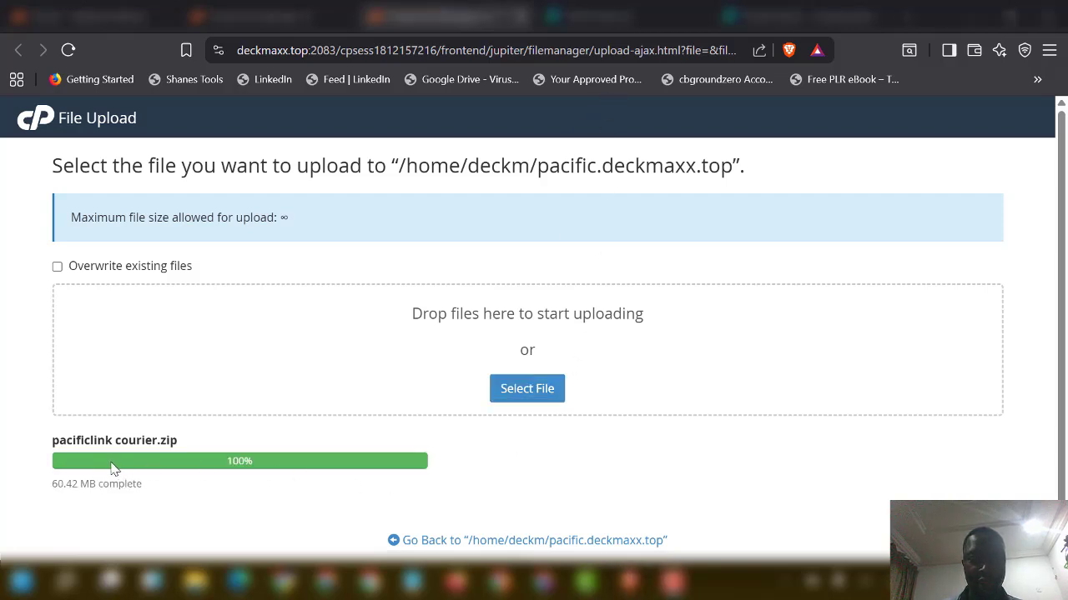
Step: Extract the 60.42 MB pacificlink courier.zip in place, producing a pacificlink courier folder
left_click(452, 541)
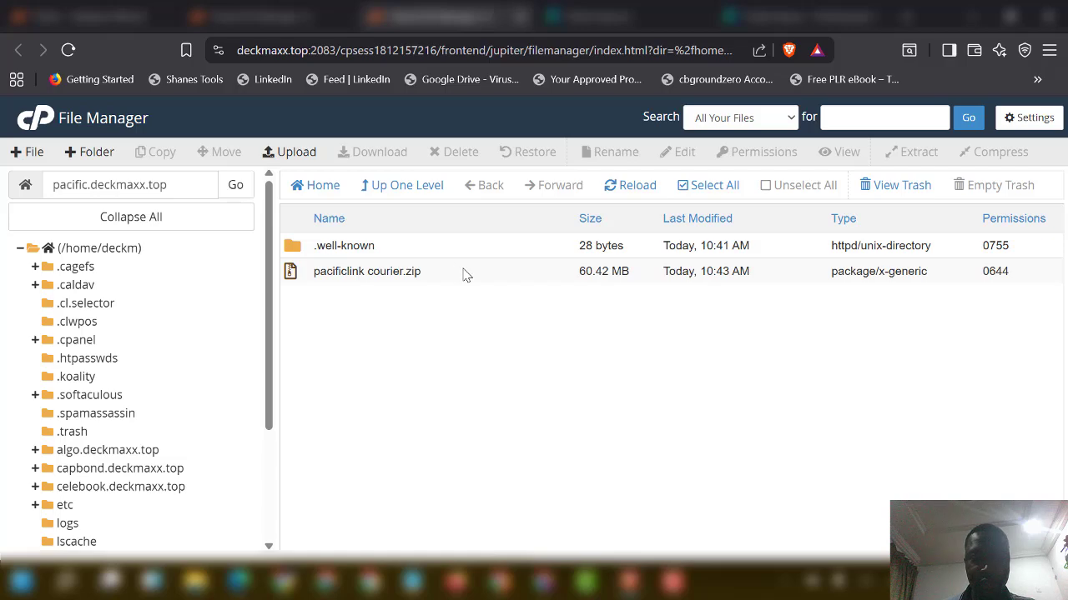
left_click(465, 276)
right_click(467, 280)
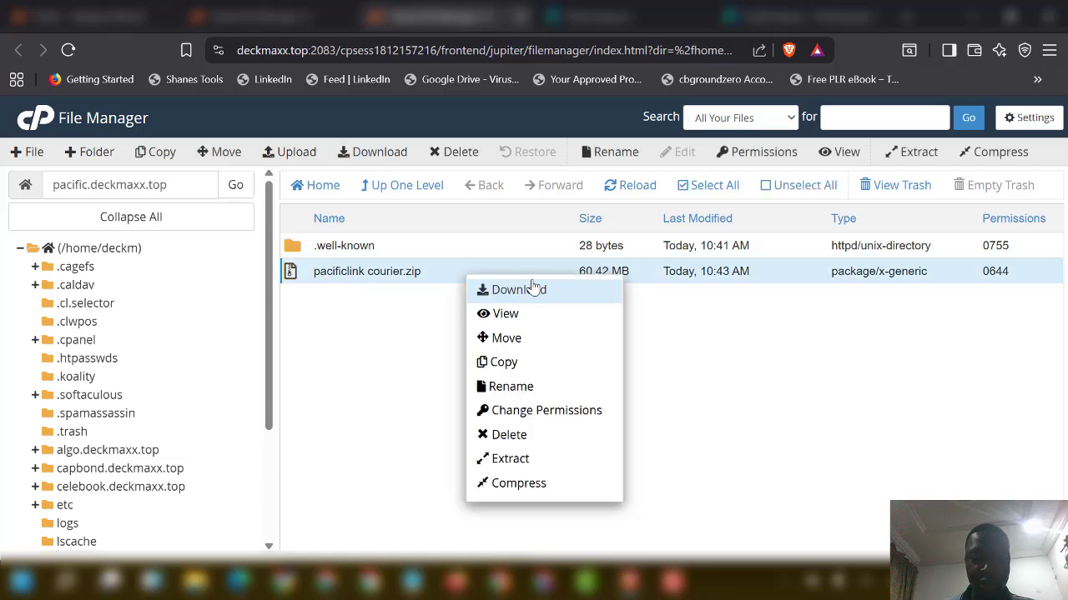
left_click(516, 460)
left_click(644, 418)
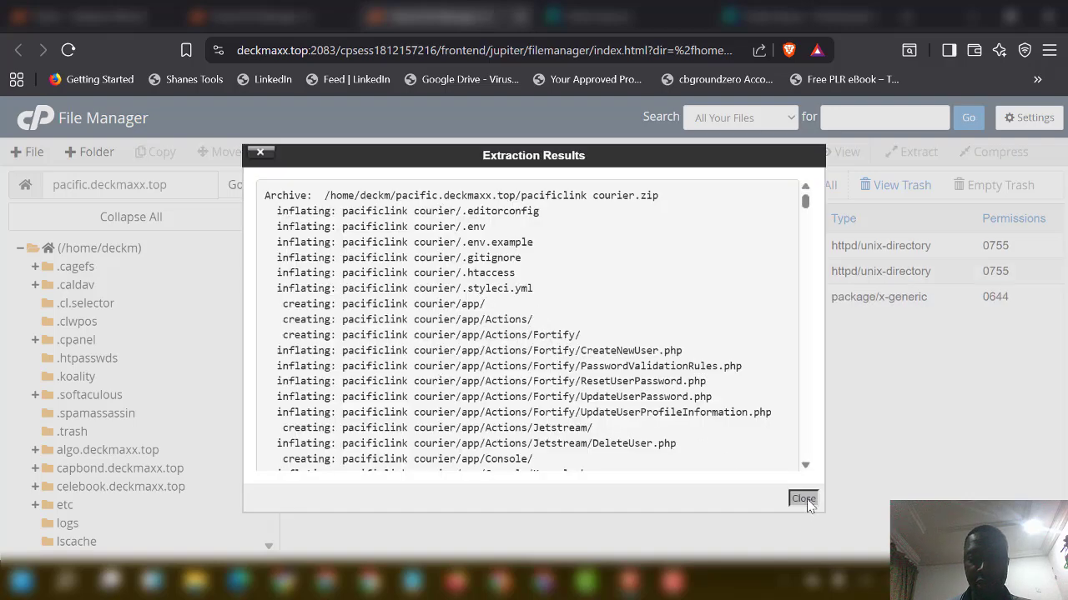
left_click(802, 499)
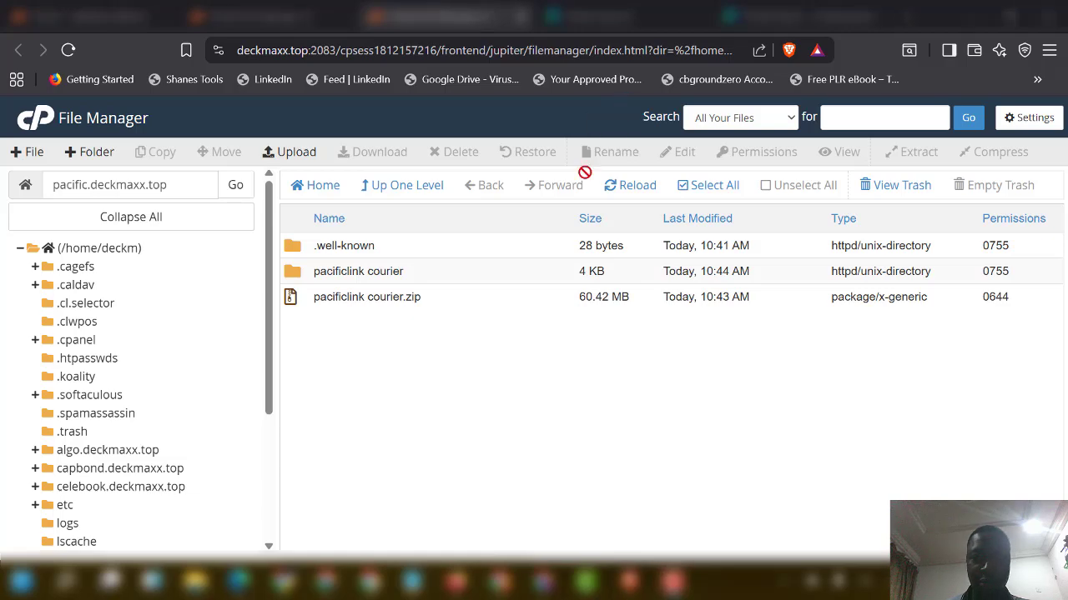
Step: Move all files from pacificlink courier up into /pacific.deckmaxx.top by trimming the destination path
double_click(431, 275)
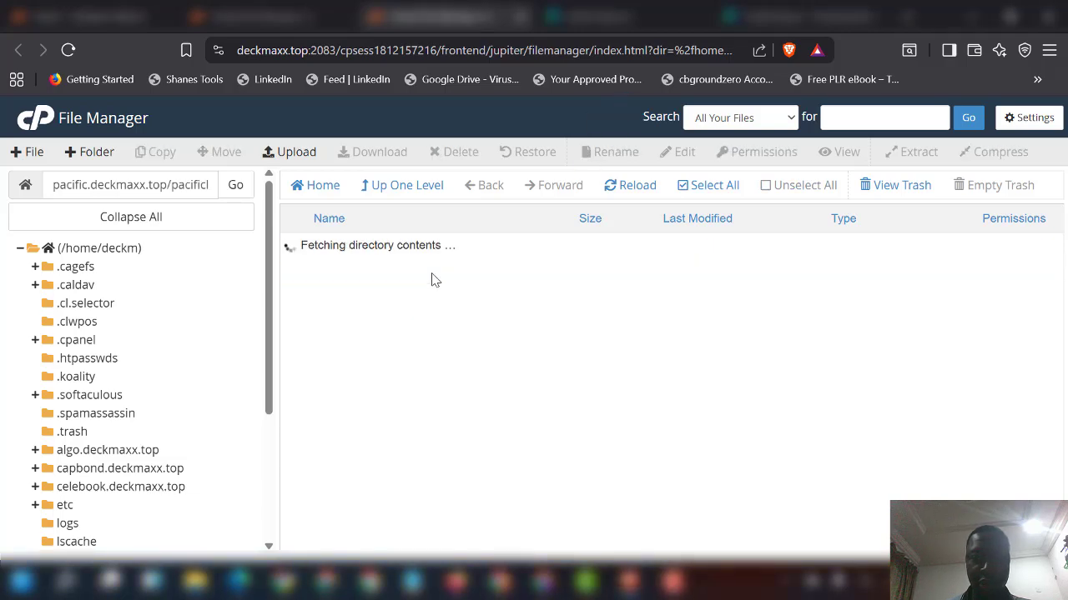
scroll(406, 362, "down", 5)
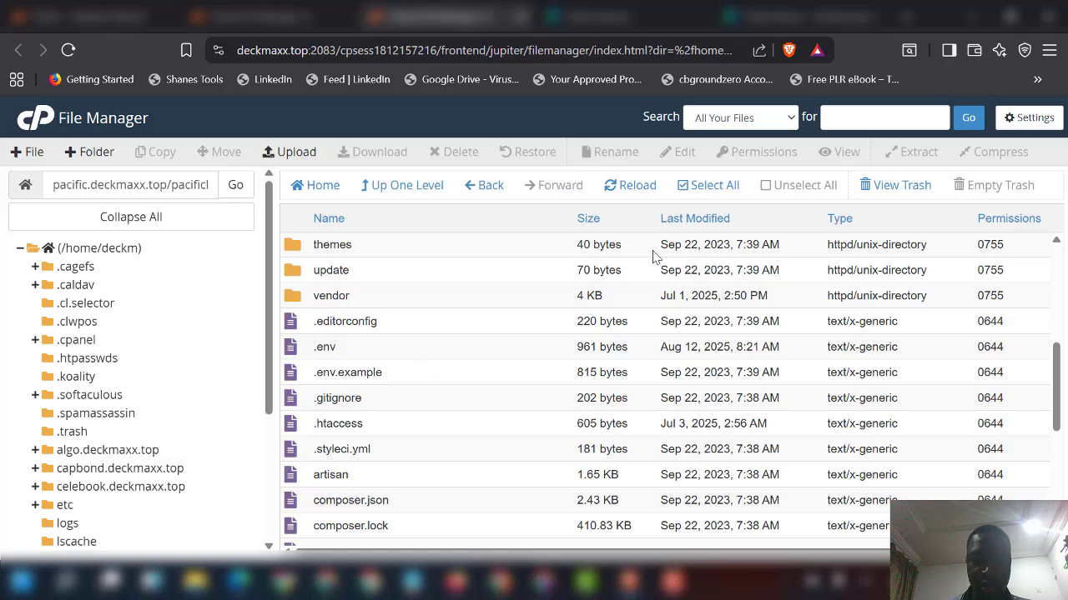
left_click(705, 190)
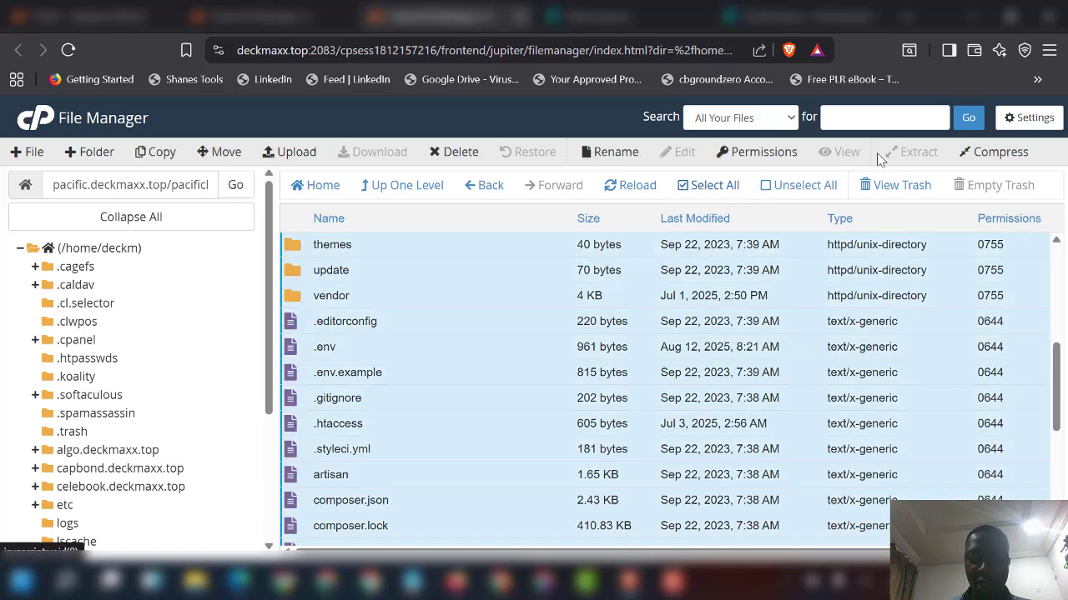
left_click(222, 158)
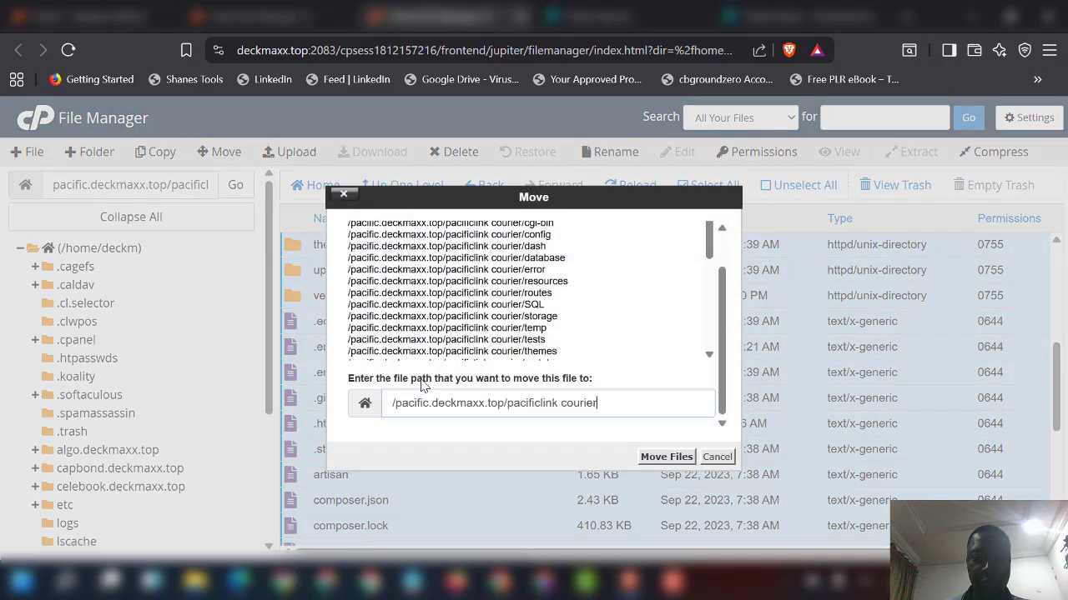
left_click_drag(504, 405, 638, 406)
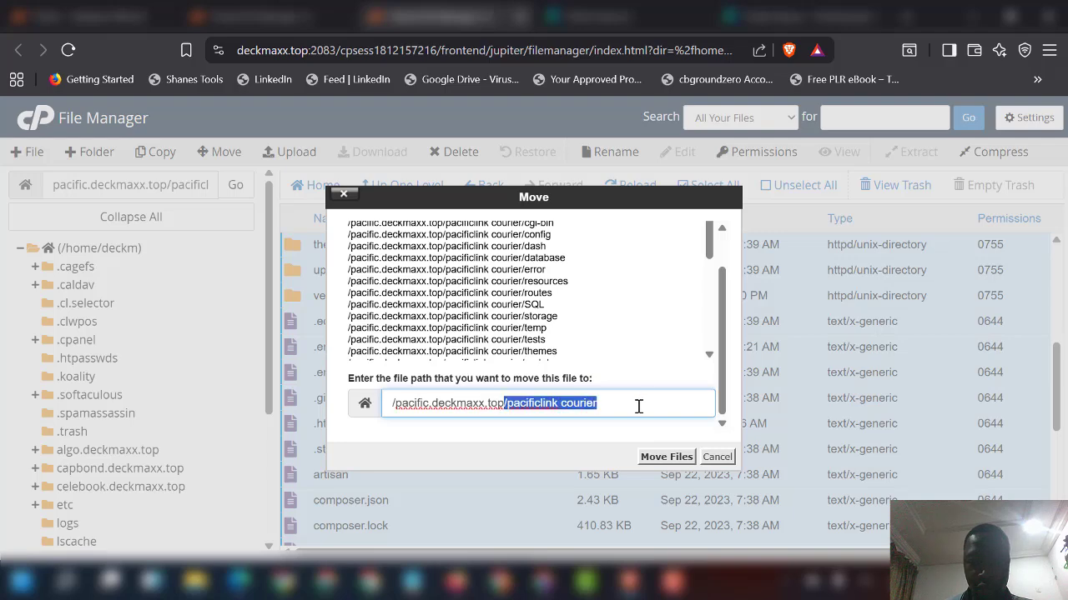
key("BackSpace")
left_click(678, 456)
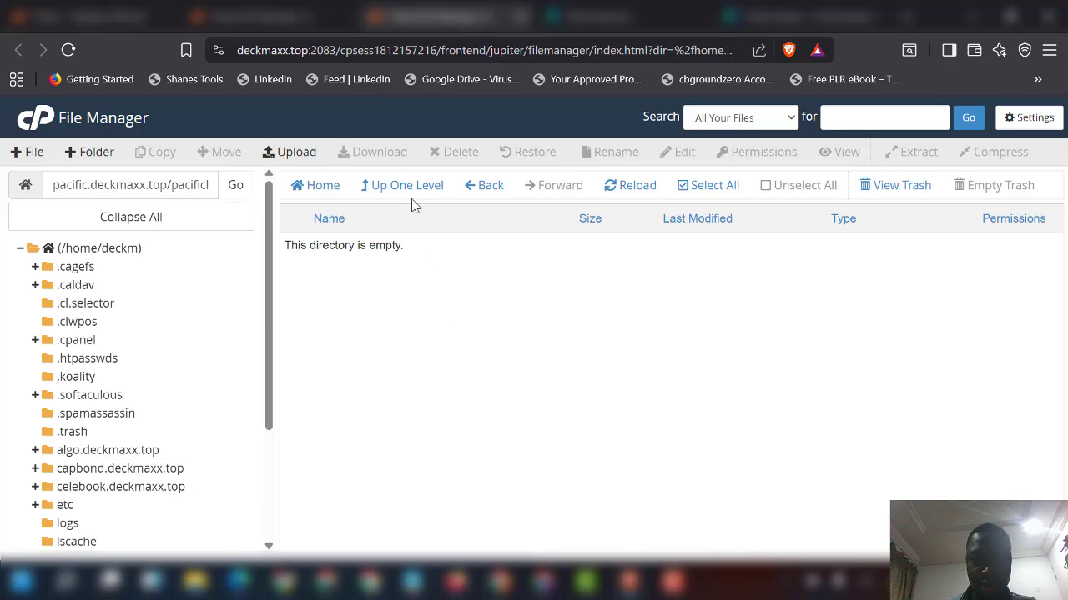
left_click(407, 192)
Step: Open /pacific.deckmaxx.top/.env for editing, reaching the encoding-check dialog
scroll(381, 377, "down", 3)
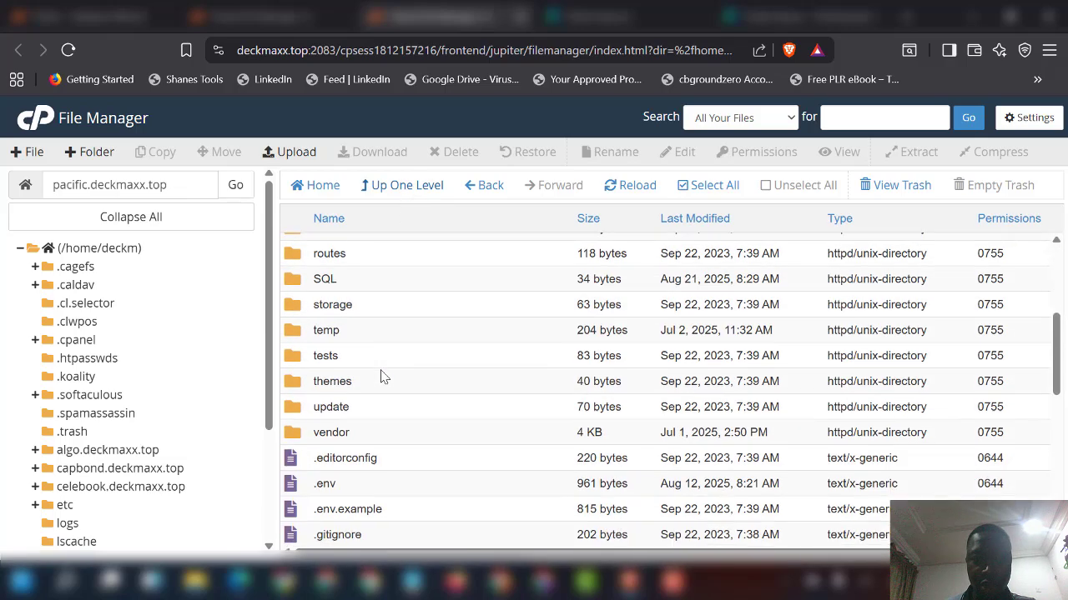
scroll(384, 372, "down", 5)
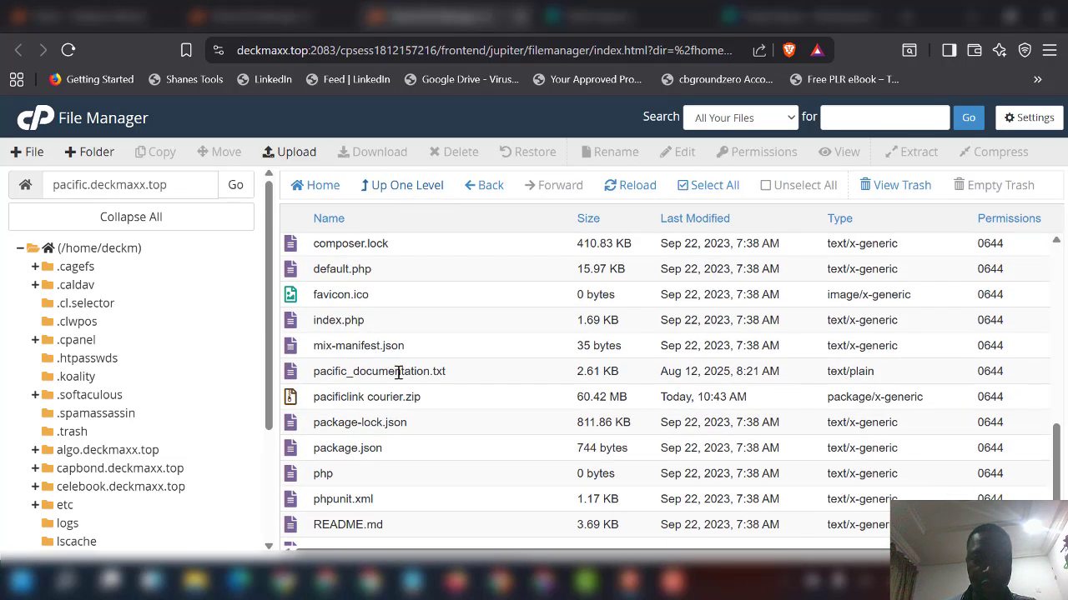
scroll(338, 356, "up", 5)
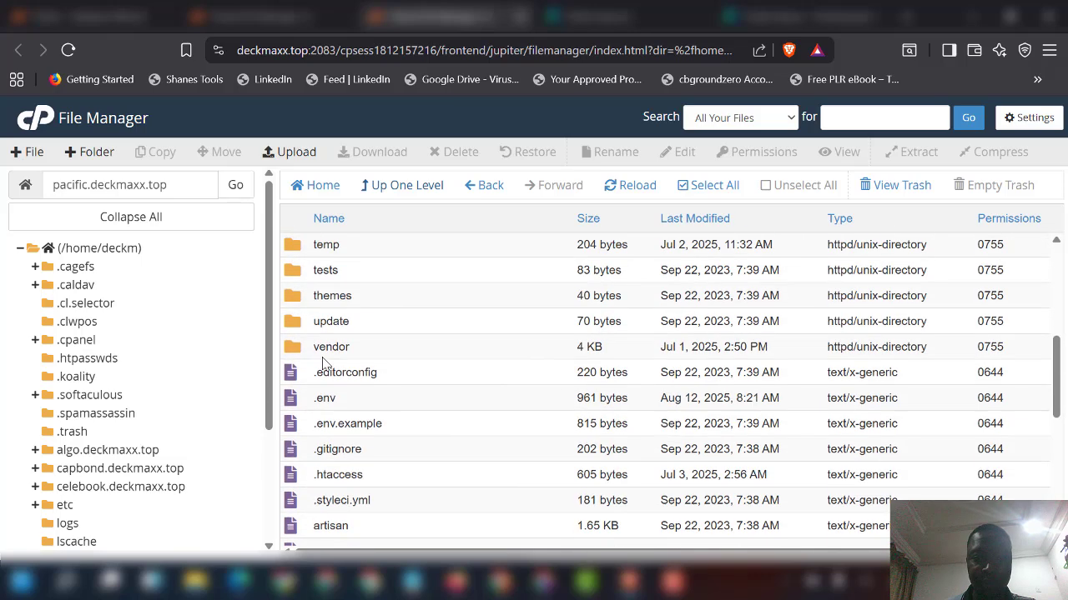
right_click(349, 406)
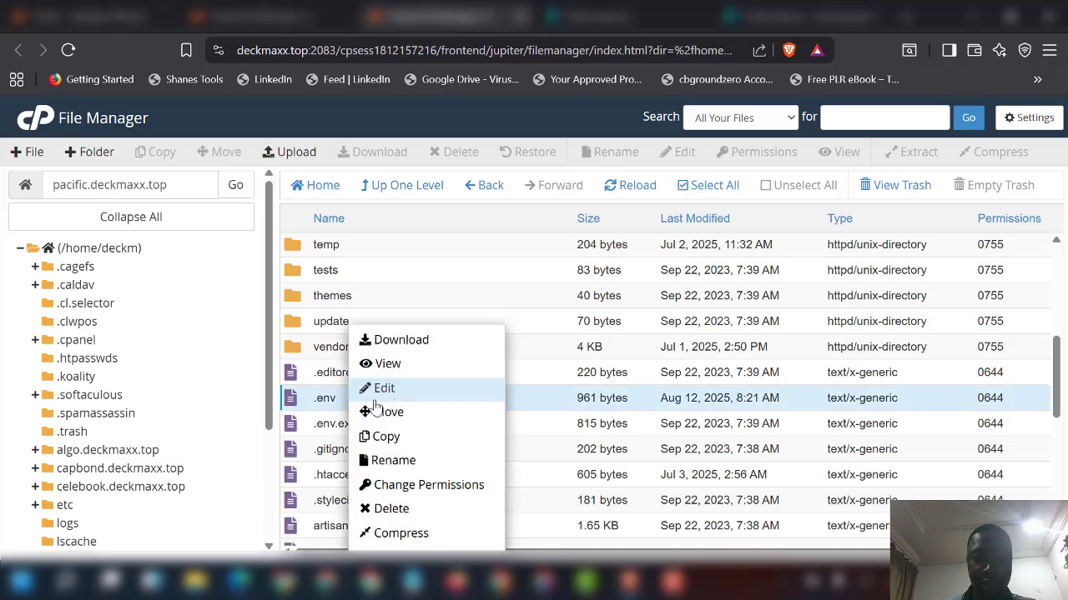
left_click(399, 392)
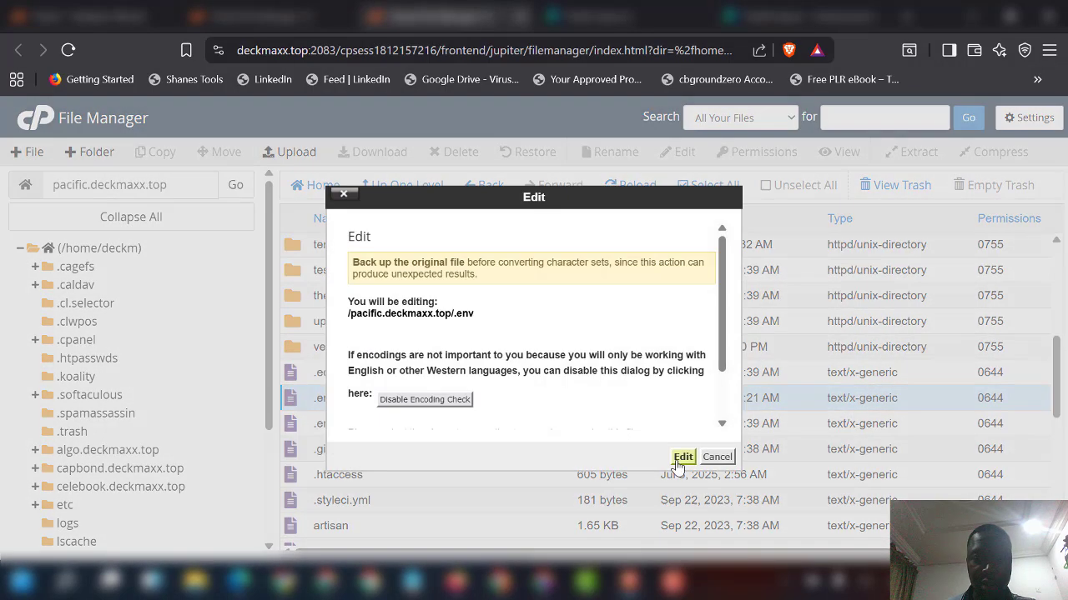
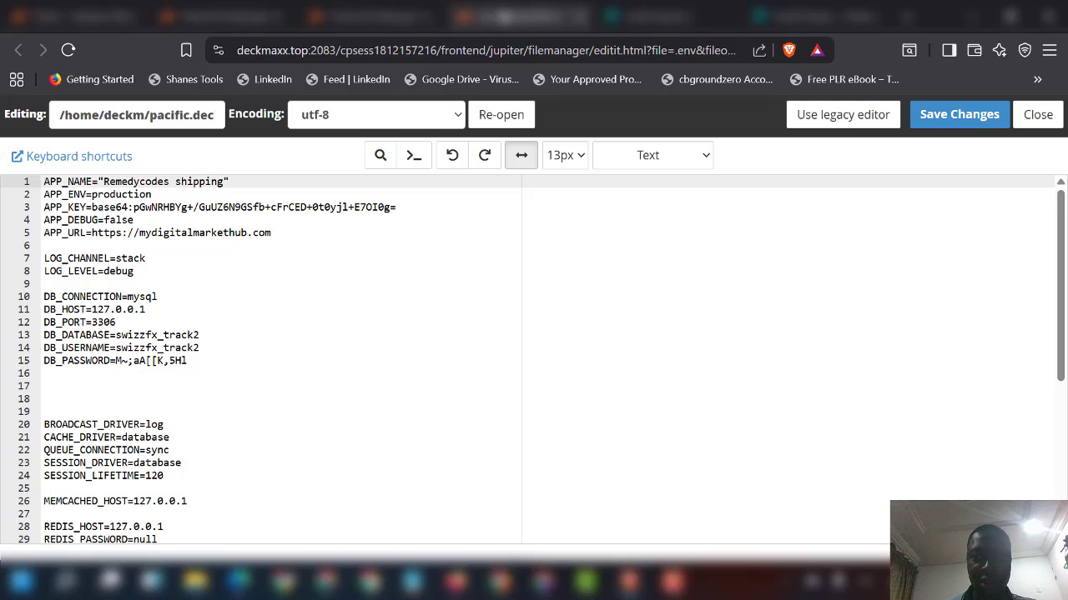
Step: Set APP_URL in .env to pacific.deckmaxx.top, copied from the site folder name
left_click(359, 17)
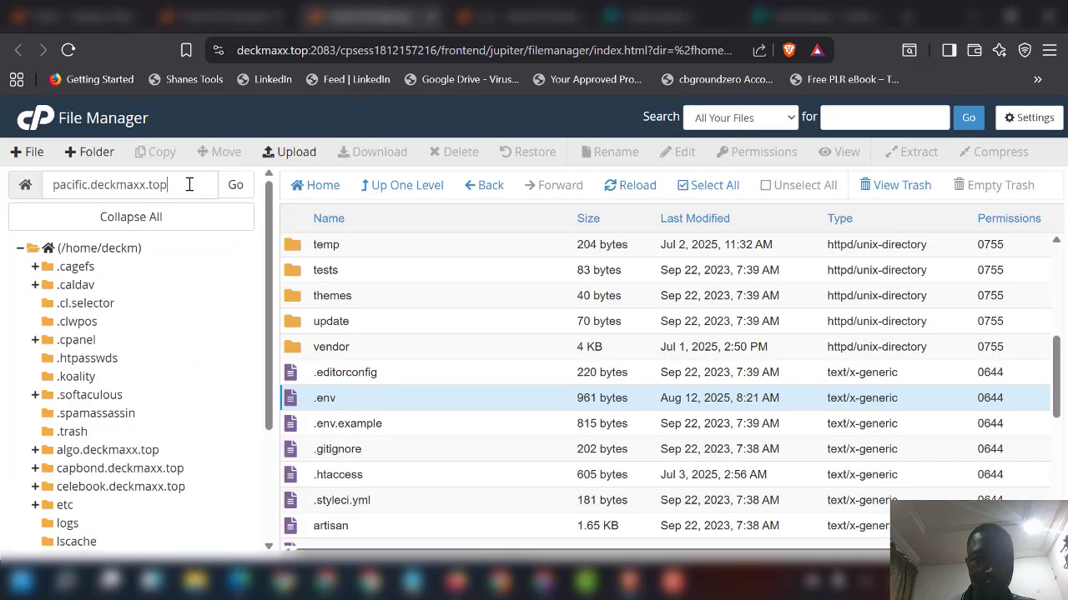
left_click(191, 184)
triple_click(194, 189)
key("ctrl+c")
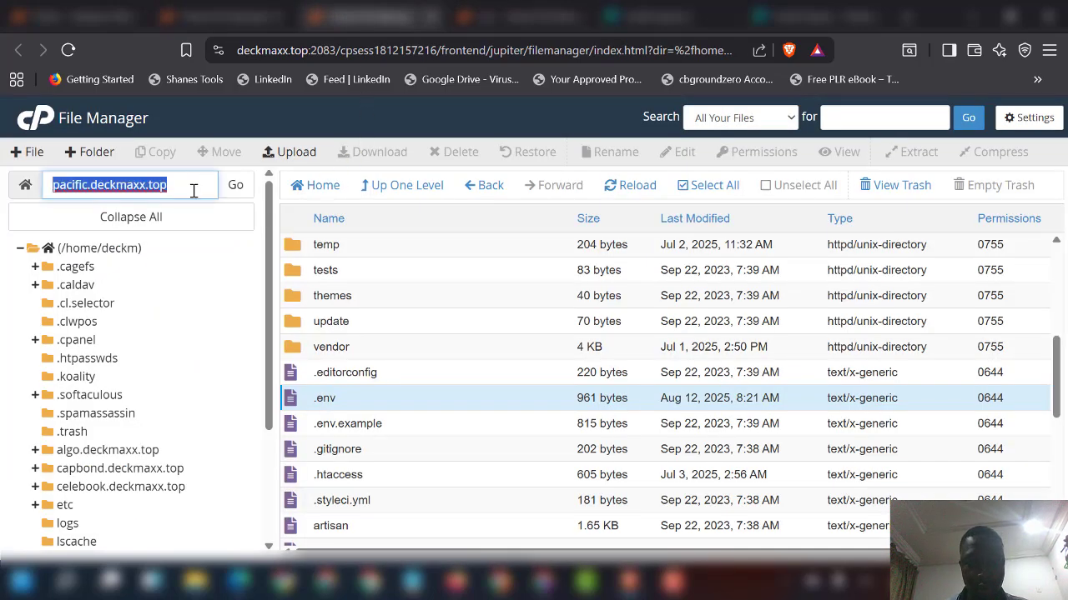
left_click(501, 20)
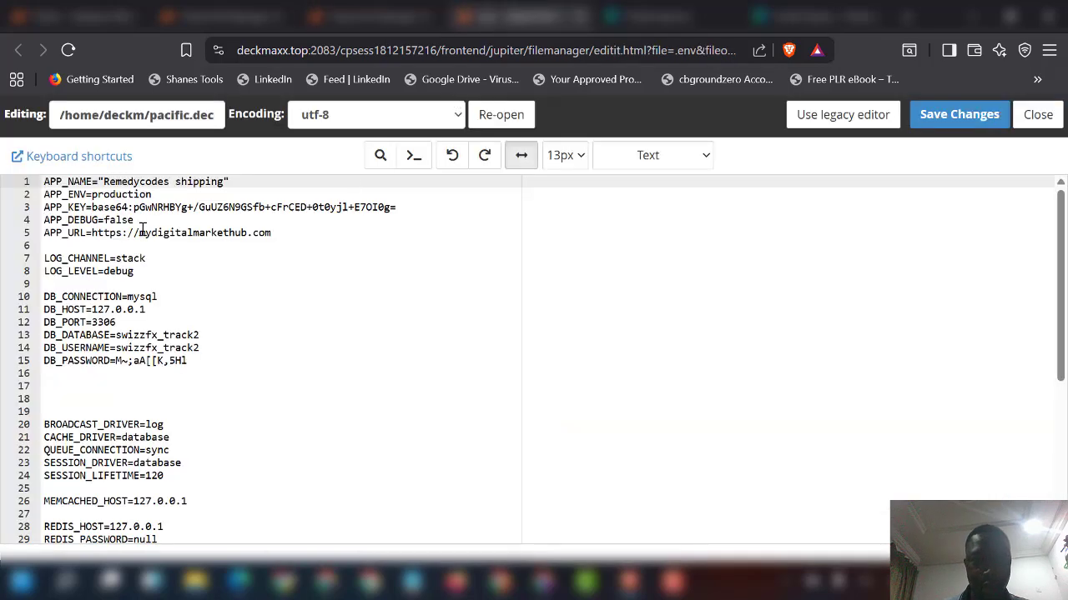
left_click_drag(140, 232, 317, 227)
key("ctrl+v")
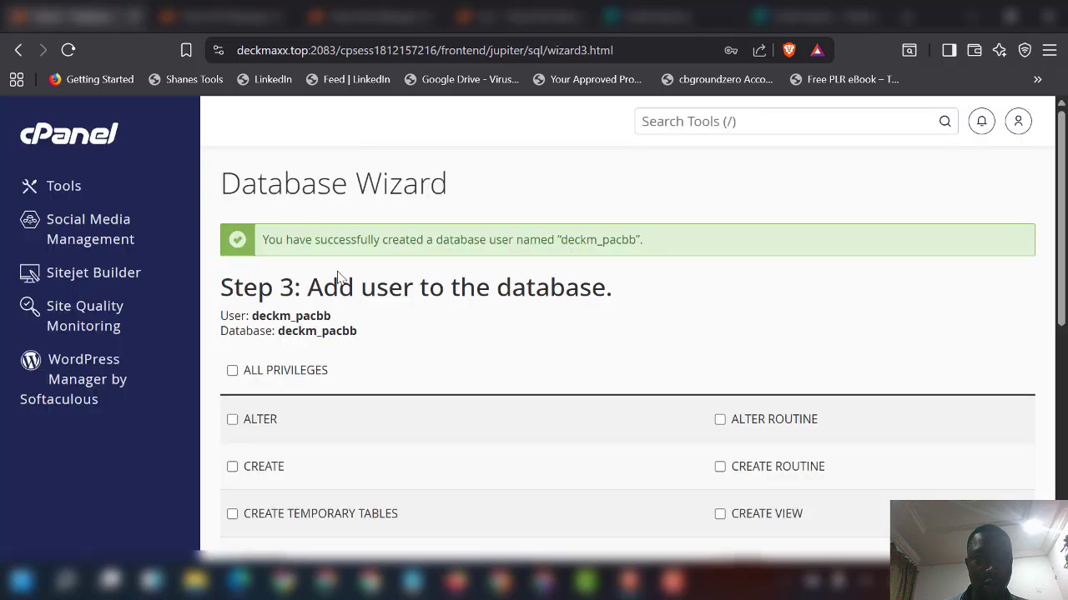
Step: Replace DB_DATABASE with deckm_pacbb and fill in the new database username and password
left_click(113, 19)
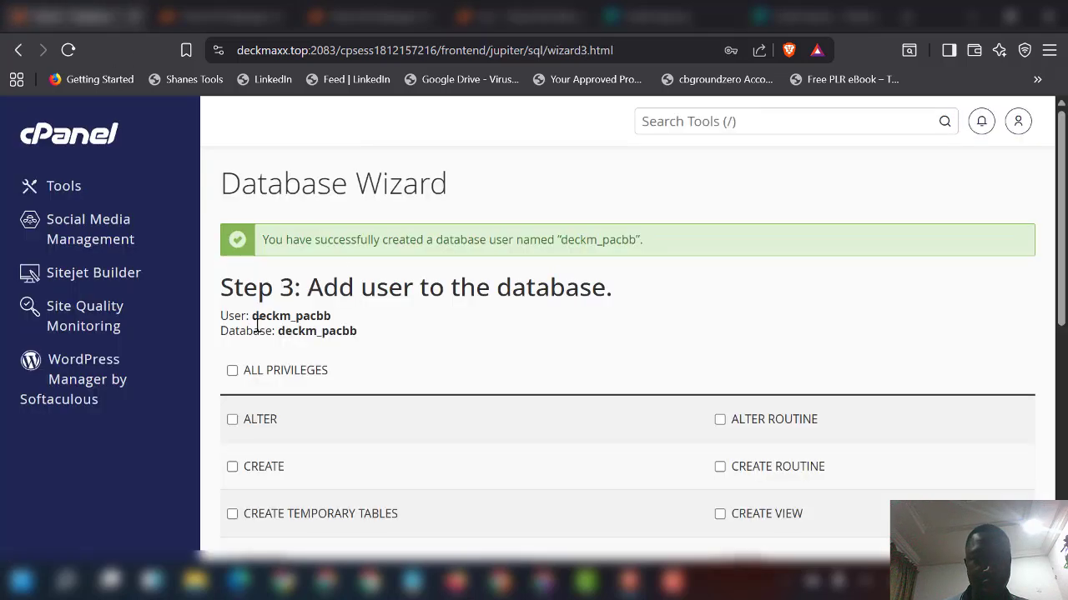
left_click_drag(253, 317, 377, 324)
key("ctrl+c")
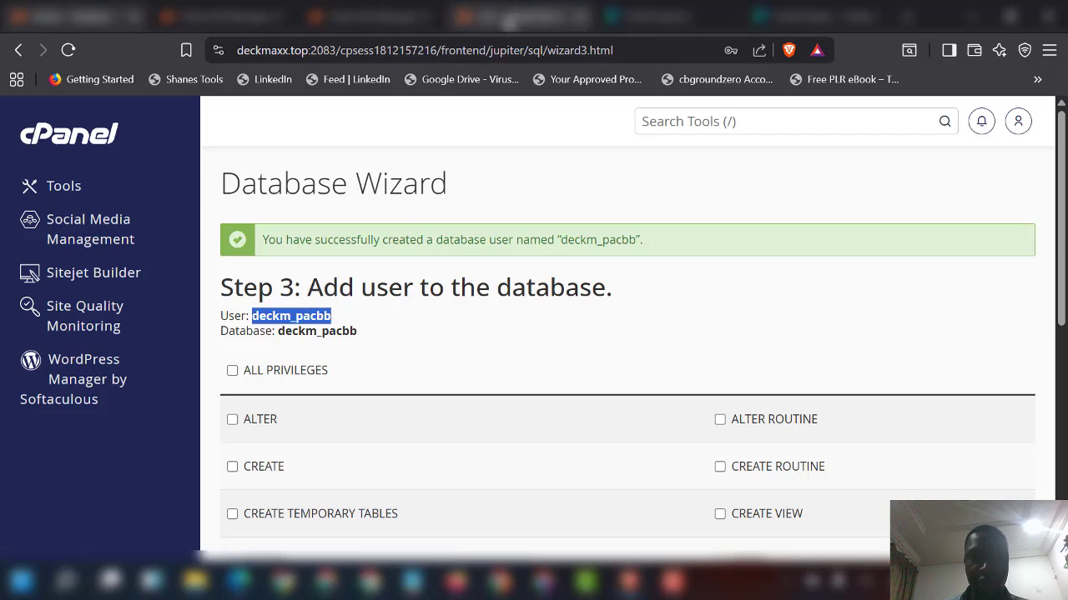
left_click(509, 18)
left_click_drag(118, 335, 241, 330)
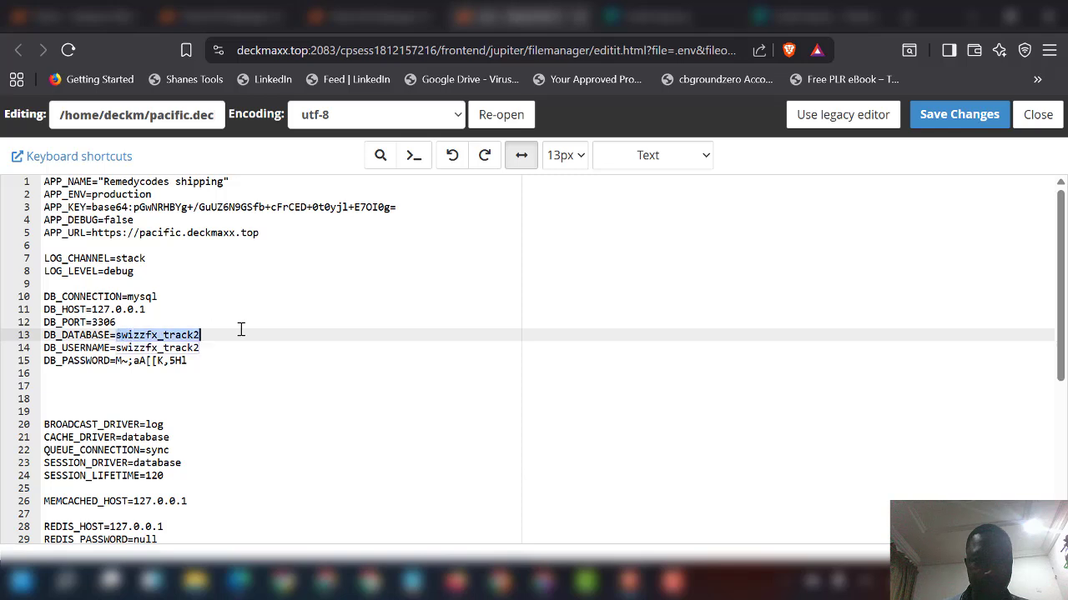
key("ctrl+v")
left_click_drag(117, 348, 258, 350)
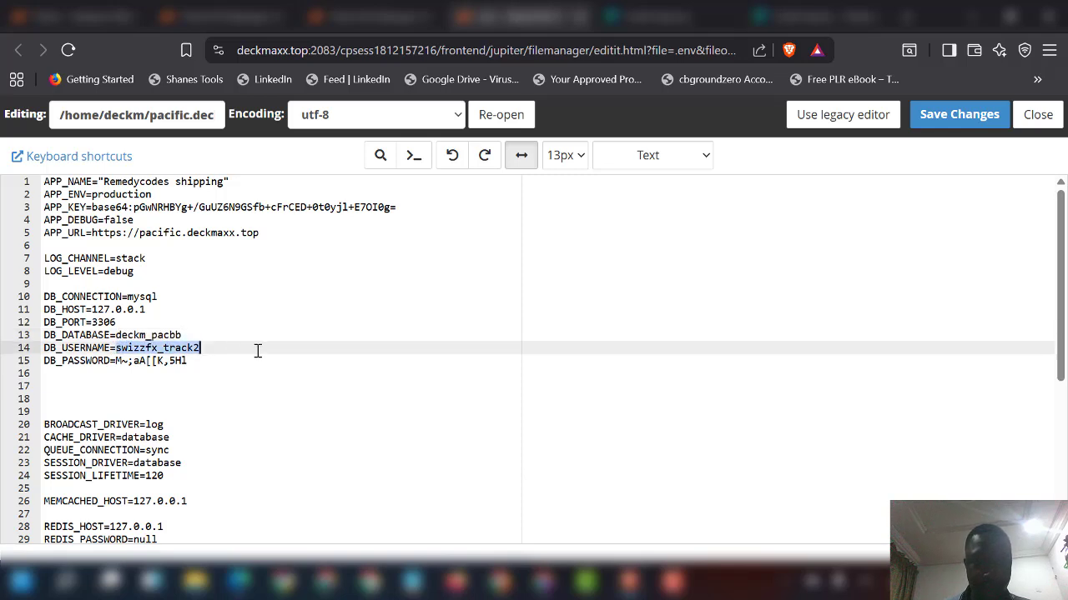
key("ctrl+v")
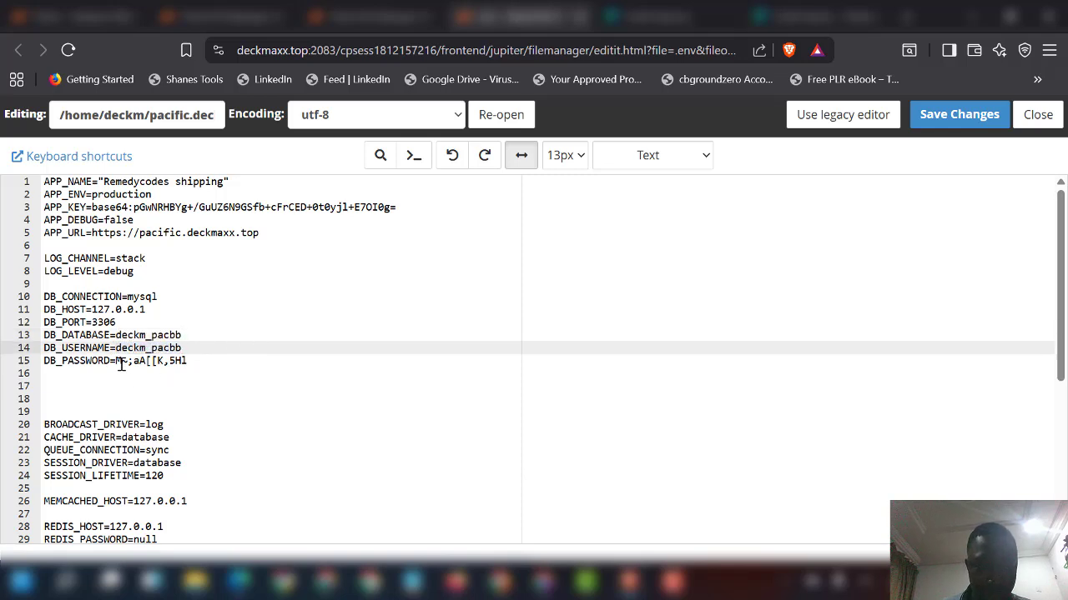
left_click_drag(117, 360, 248, 360)
key("ctrl+v")
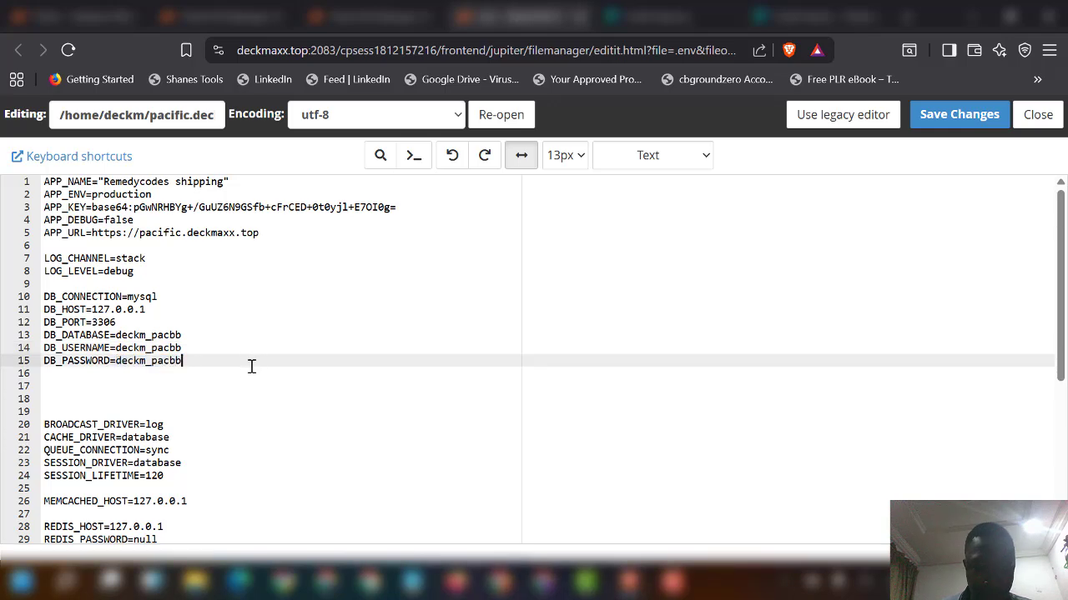
Step: Save the edited .env file
scroll(218, 324, "down", 2)
scroll(220, 325, "up", 2)
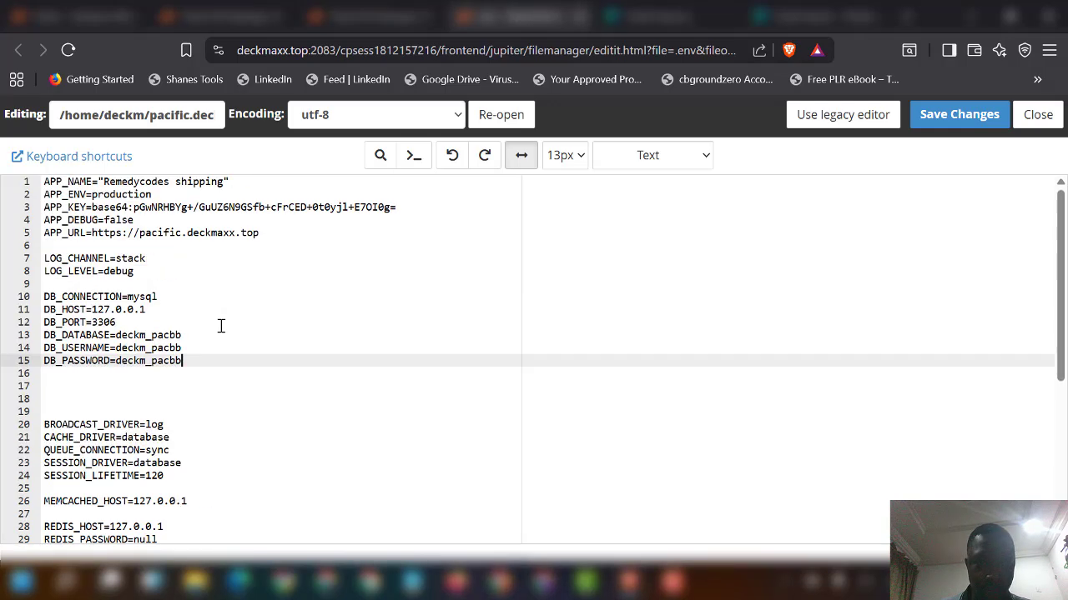
left_click(950, 126)
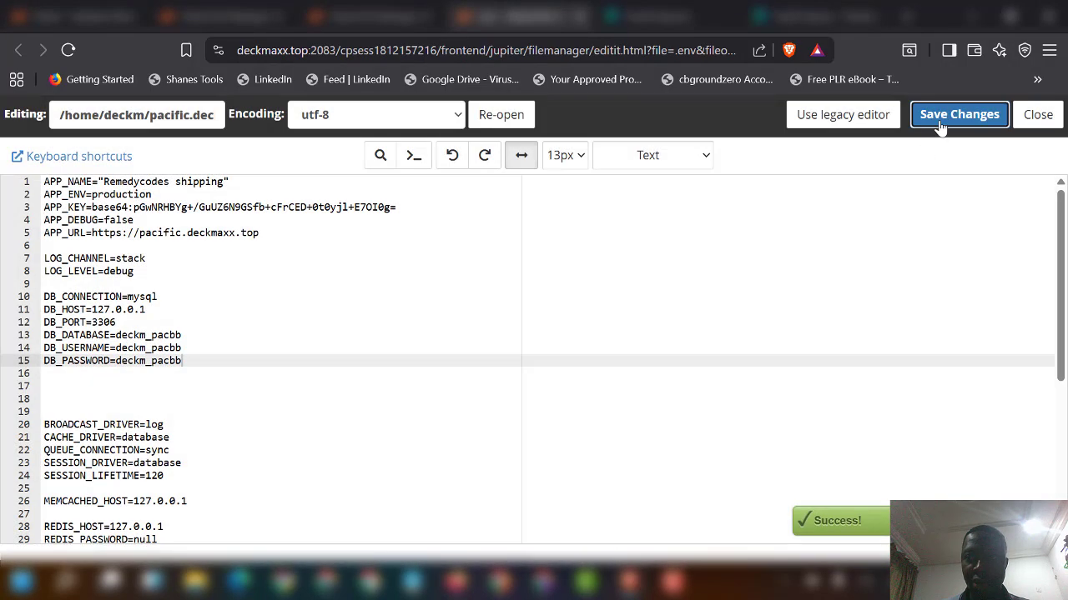
left_click(942, 127)
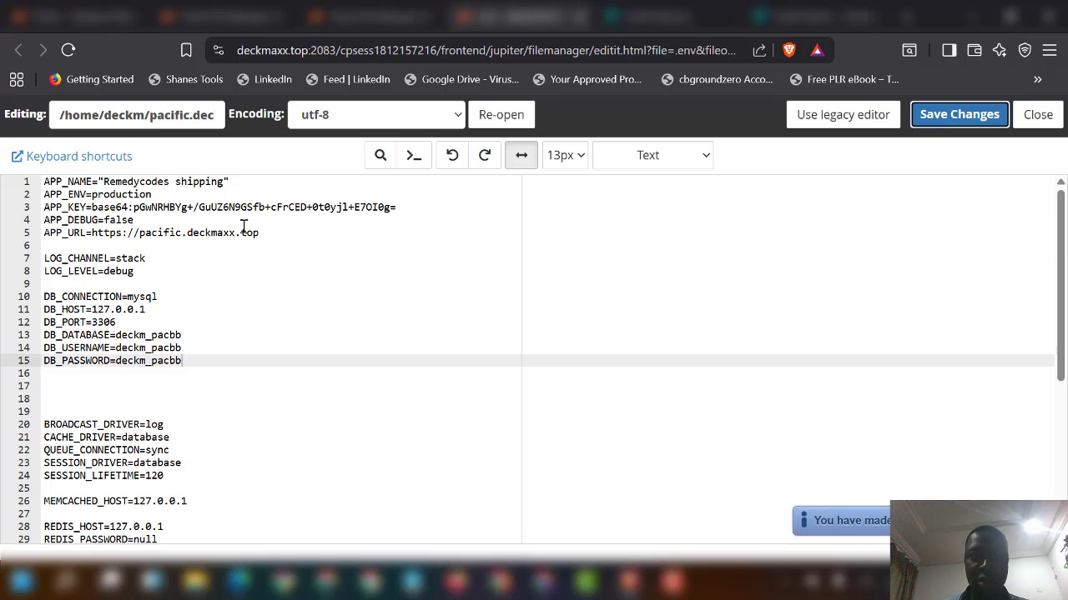
Step: Grant user deckm_pacbb ALL PRIVILEGES on database deckm_pacbb and finish the wizard
left_click(98, 16)
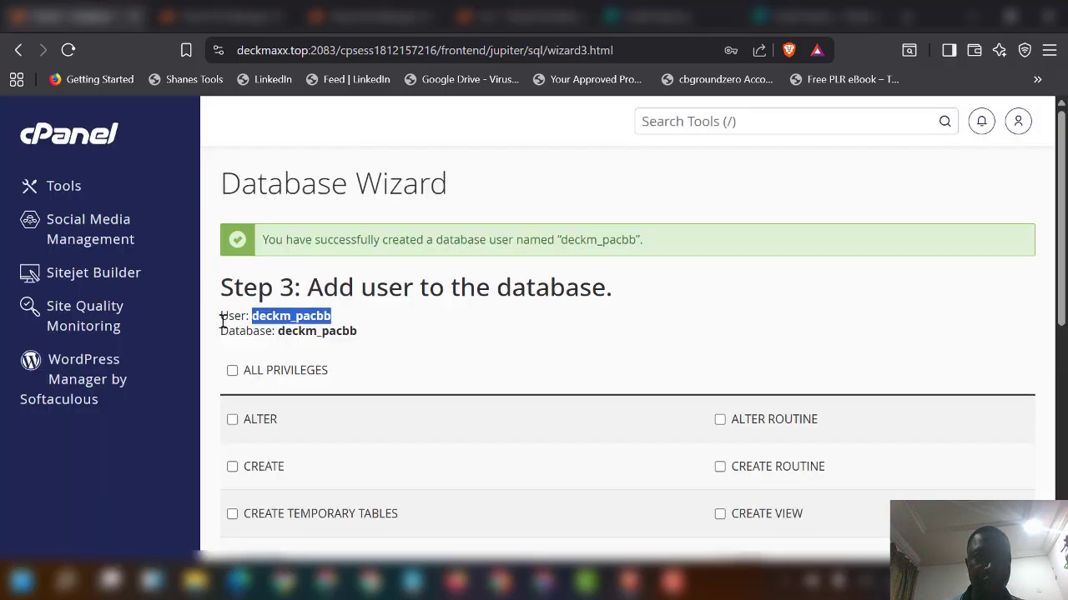
left_click(233, 371)
scroll(284, 417, "down", 5)
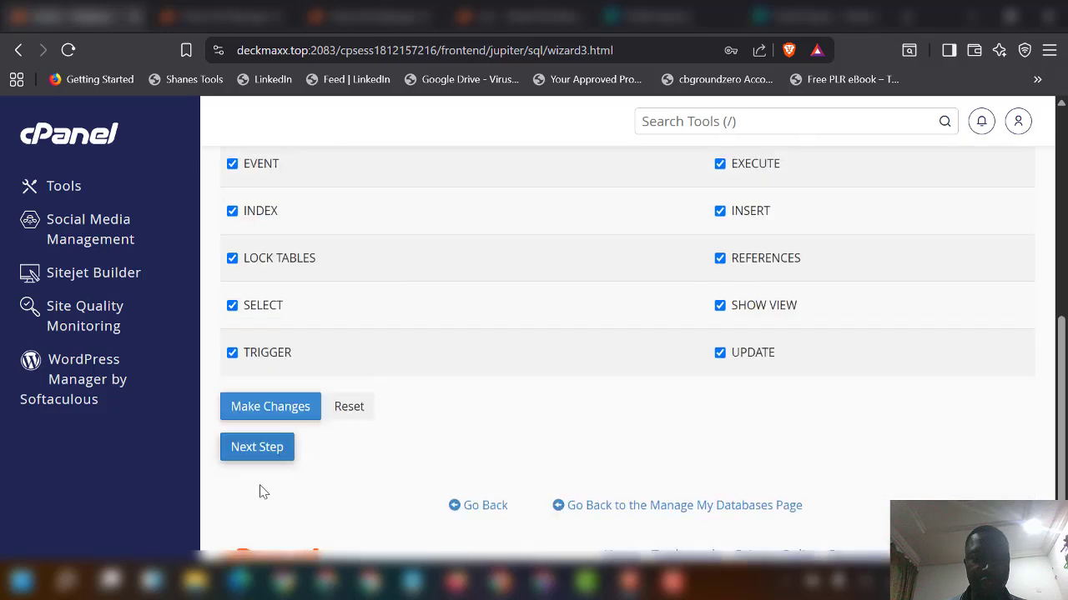
left_click(261, 458)
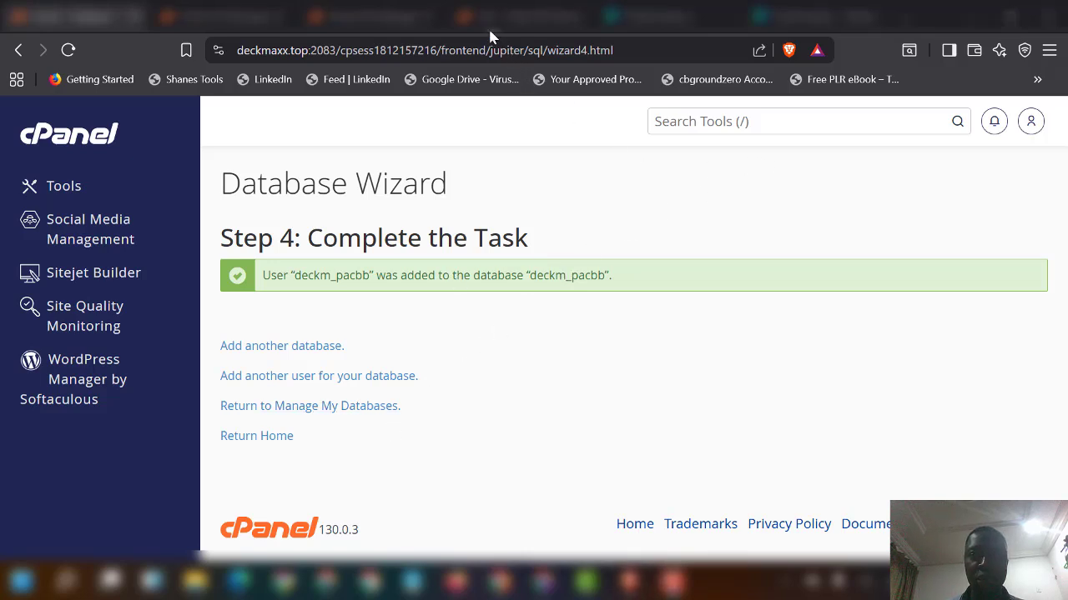
Step: Open phpMyAdmin via a 'php' search and go to the Import page of deckm_pacbb
left_click(692, 123)
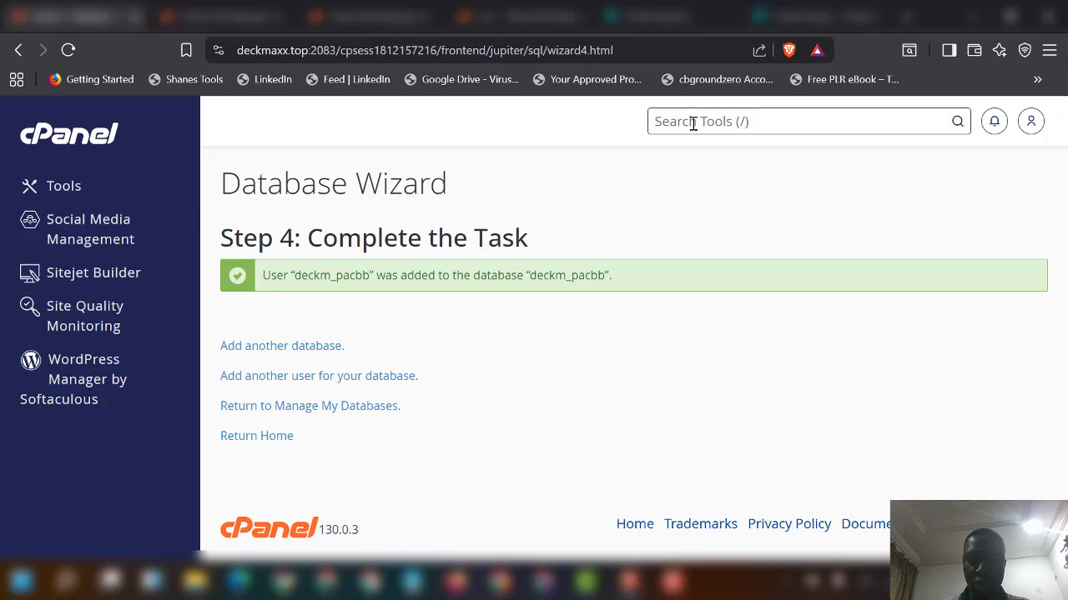
type("php")
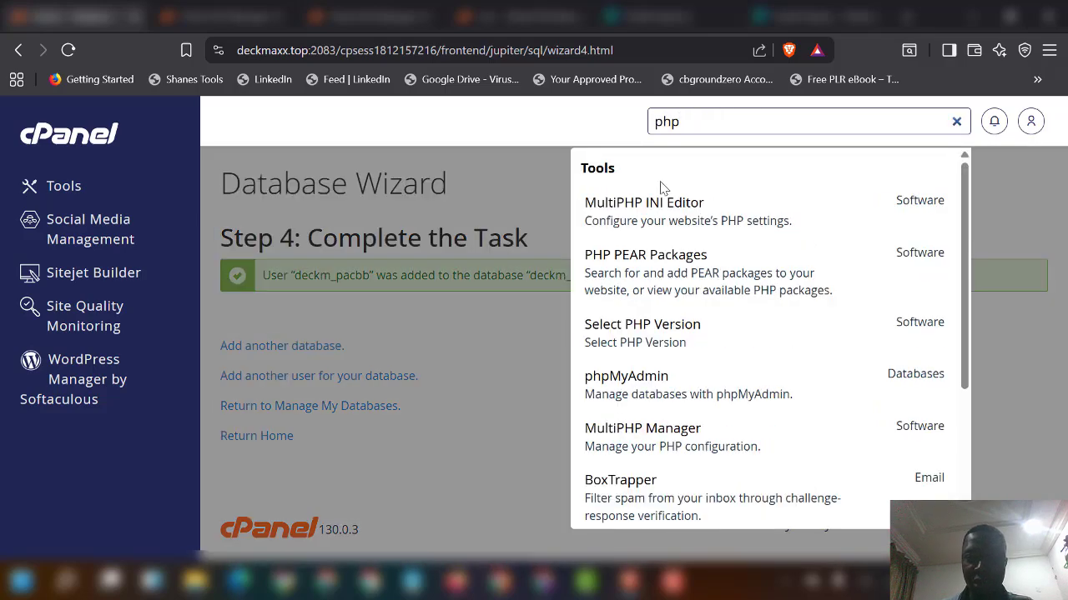
left_click(701, 397)
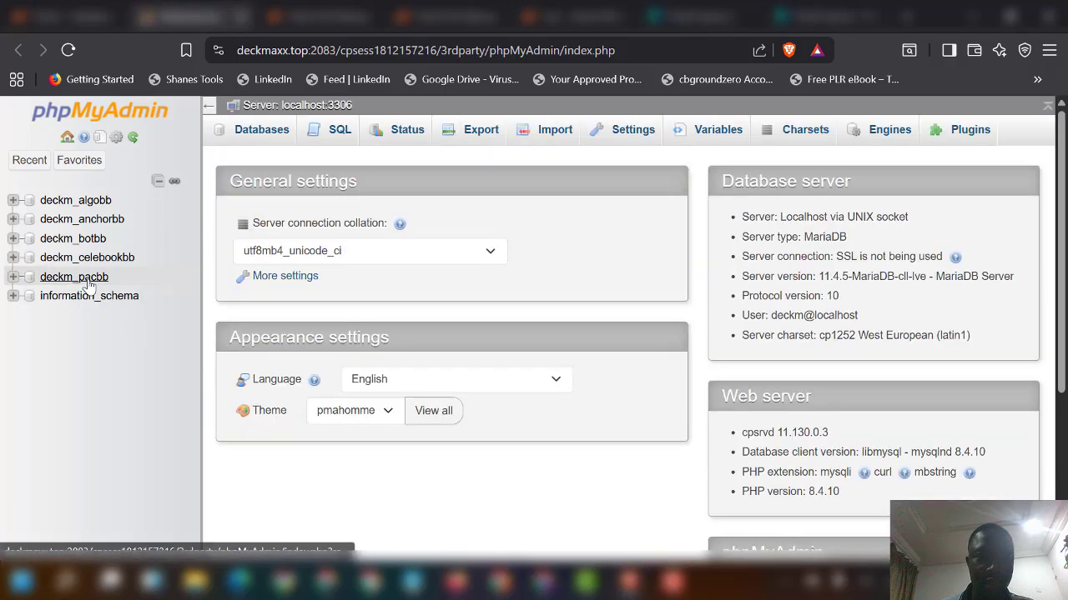
left_click(88, 282)
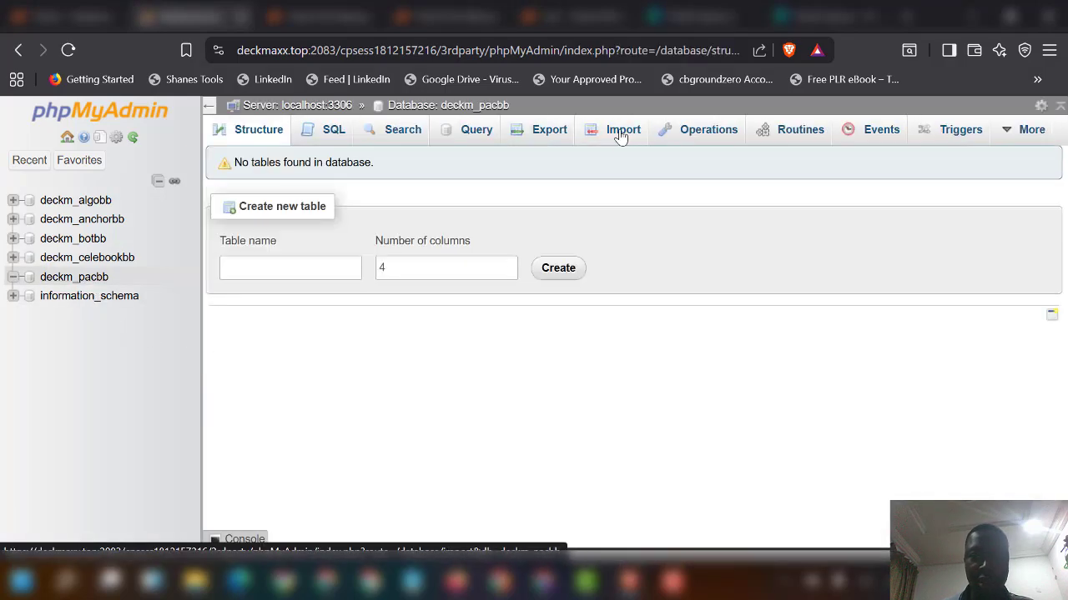
left_click(621, 131)
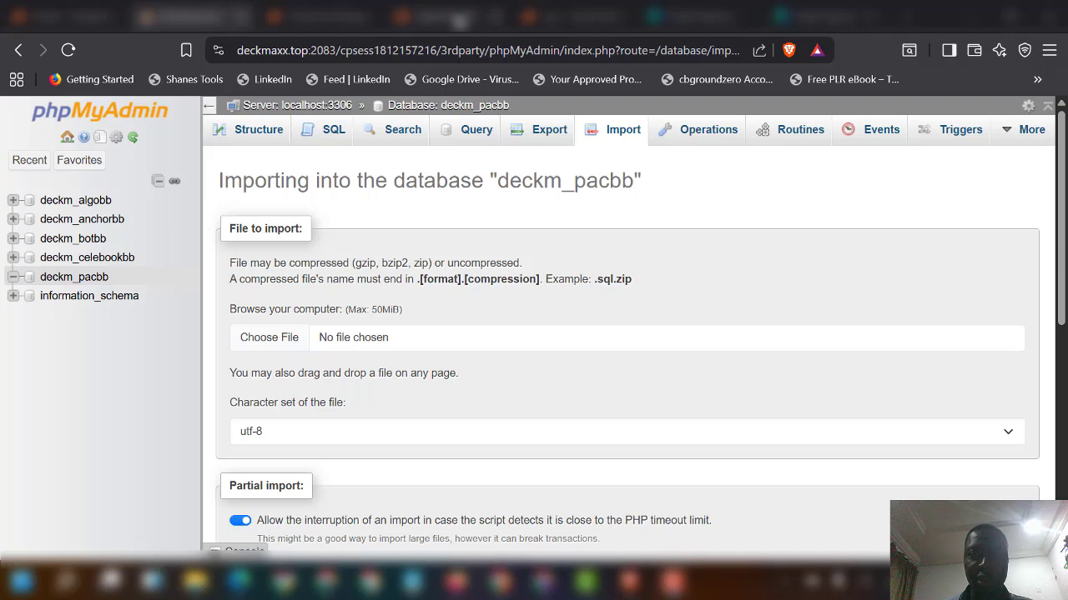
Step: Look inside the site's SQL folder to locate the database dump
left_click(467, 16)
scroll(392, 356, "up", 5)
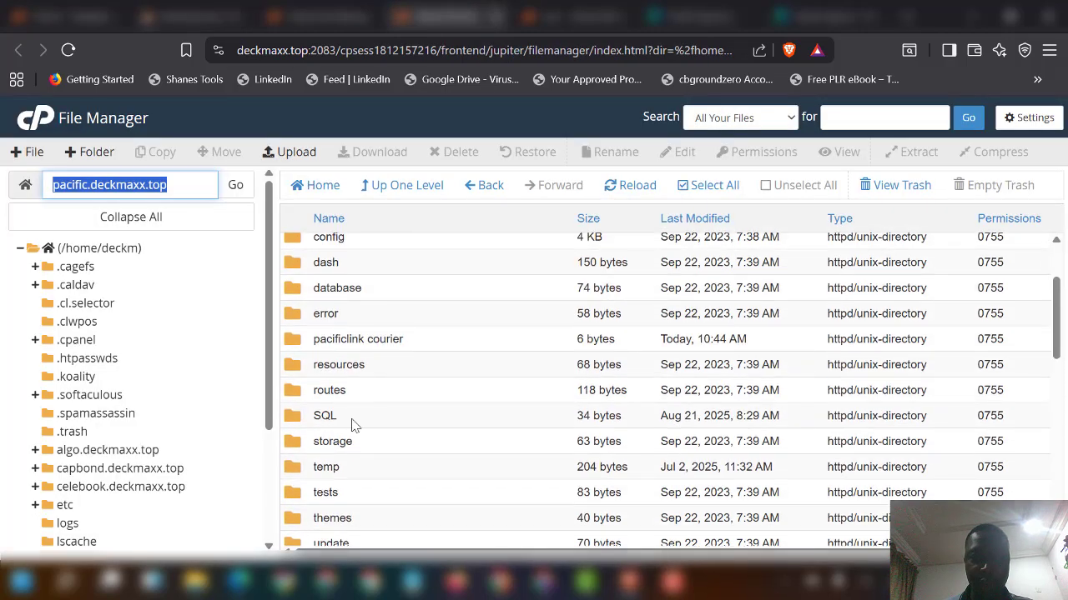
double_click(393, 425)
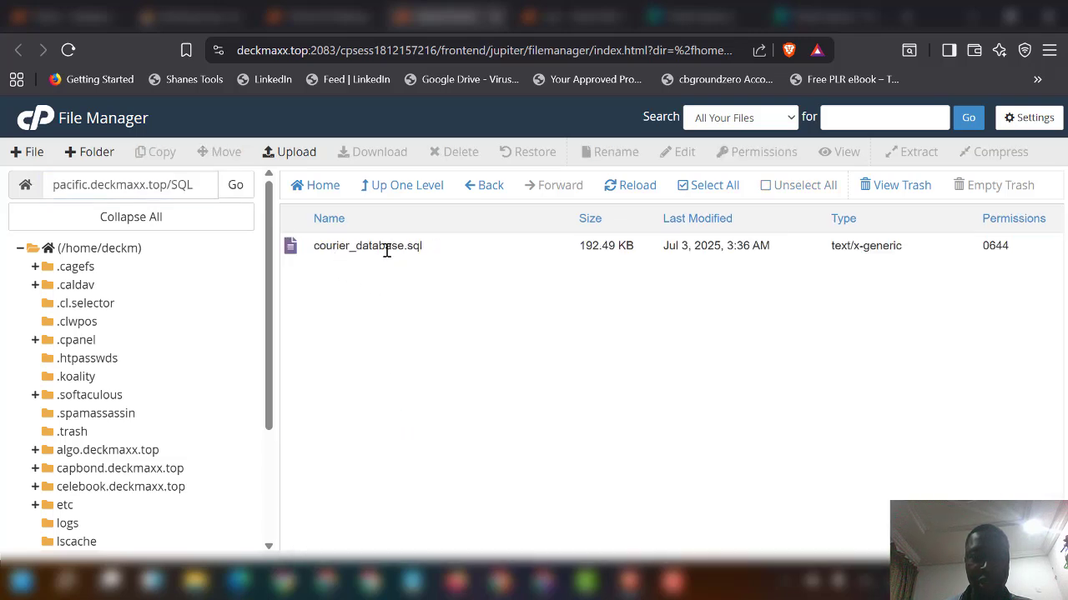
Step: Import pacificlinkdatabase.sql into deckm_pacbb, completing 151 queries
left_click(177, 15)
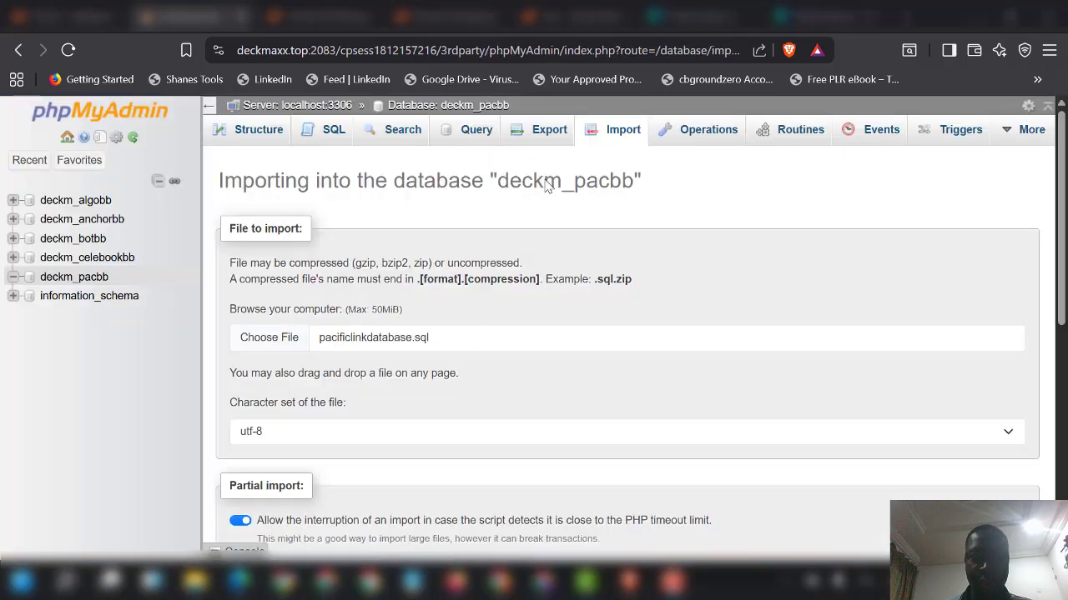
scroll(342, 367, "down", 5)
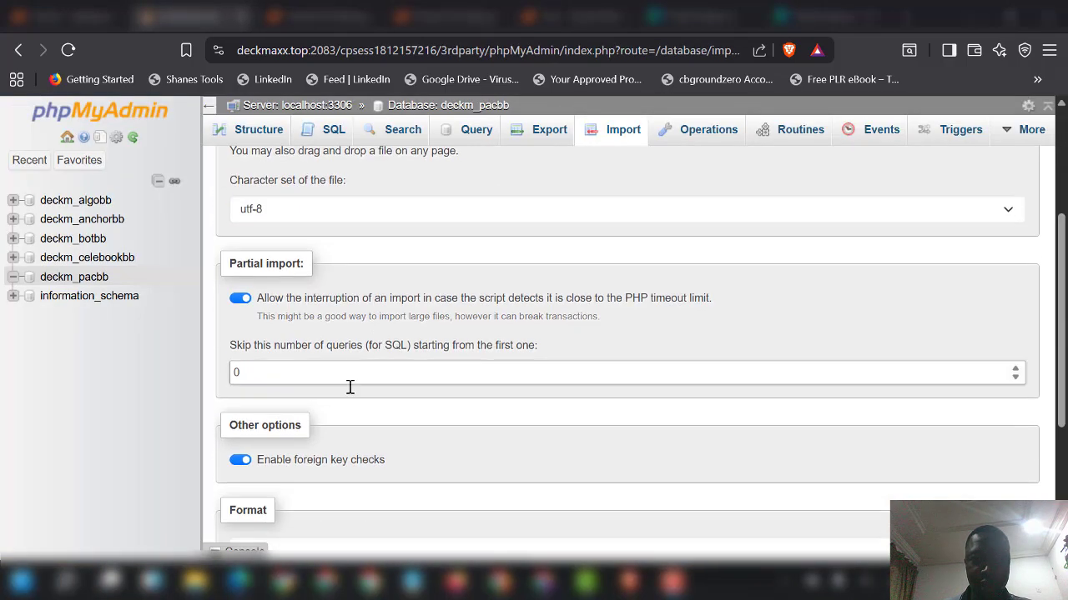
scroll(327, 417, "up", 4)
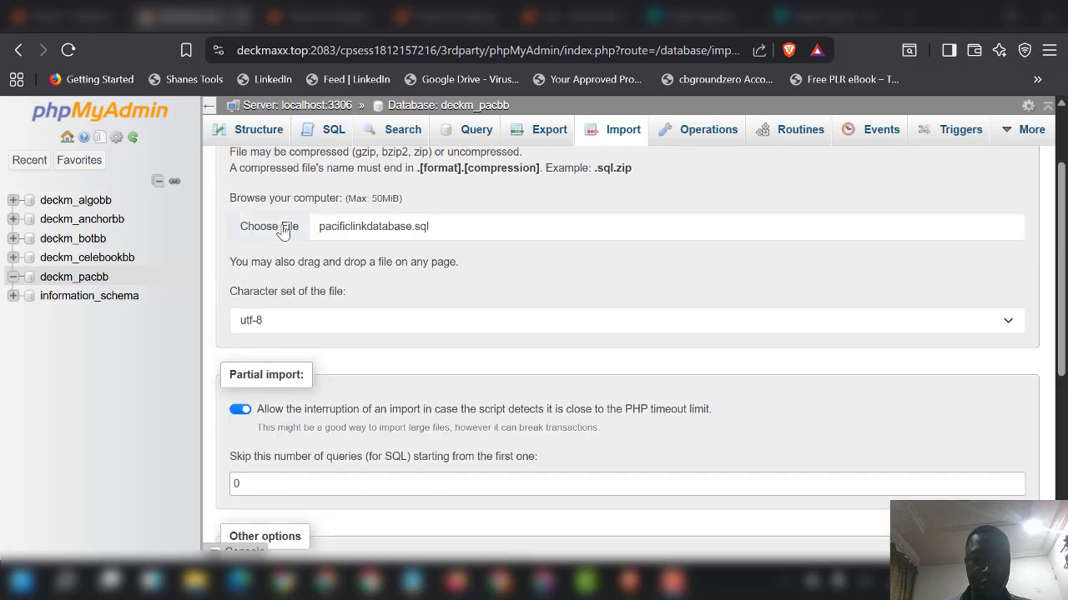
scroll(280, 357, "down", 1)
scroll(280, 357, "down", 1)
scroll(252, 536, "down", 2)
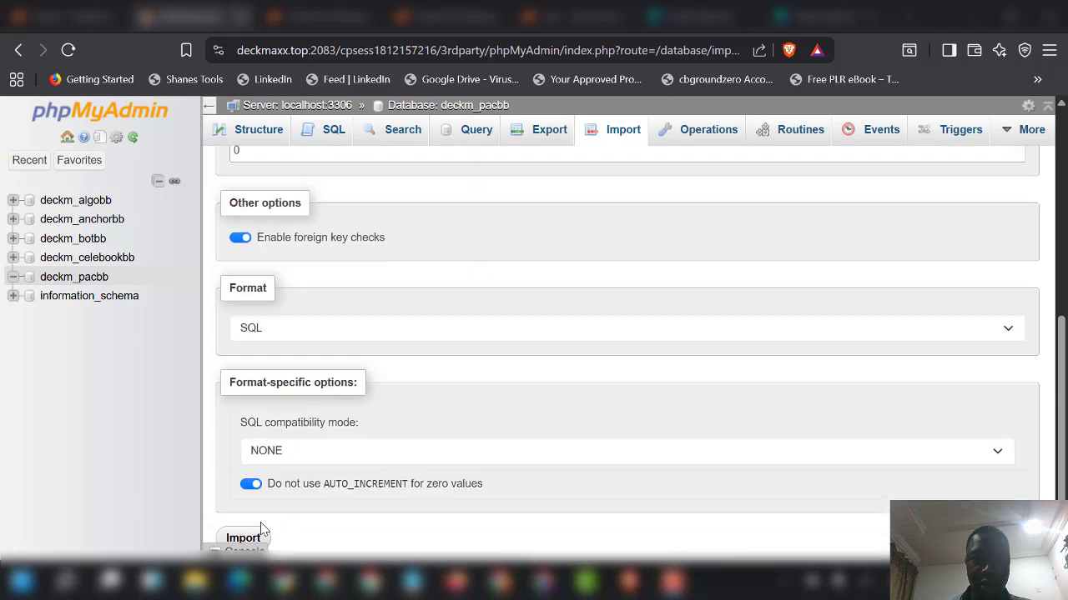
left_click(256, 537)
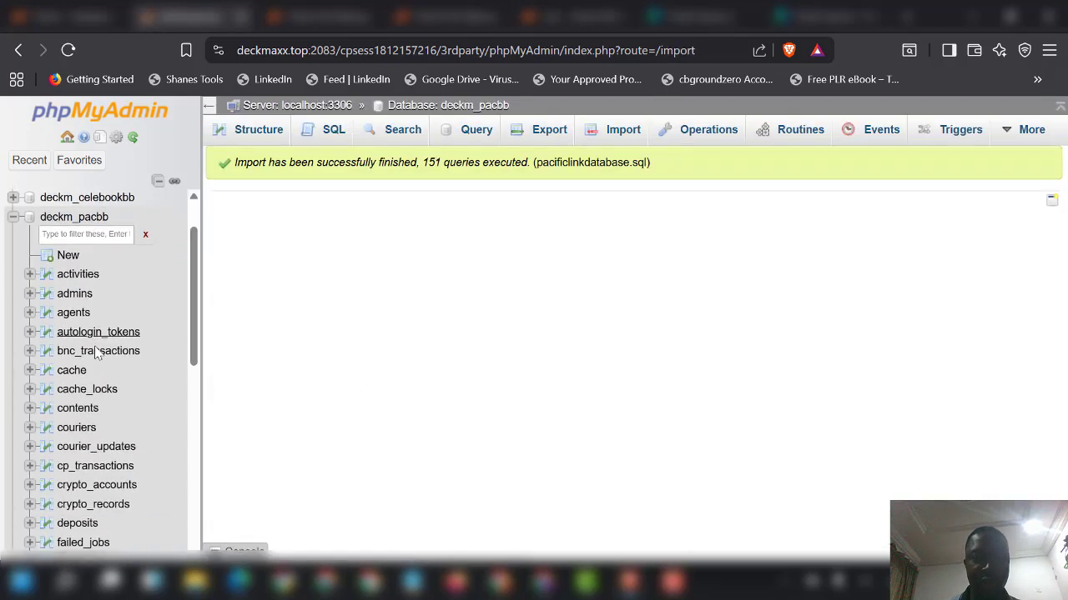
scroll(92, 392, "down", 3)
scroll(90, 413, "up", 3)
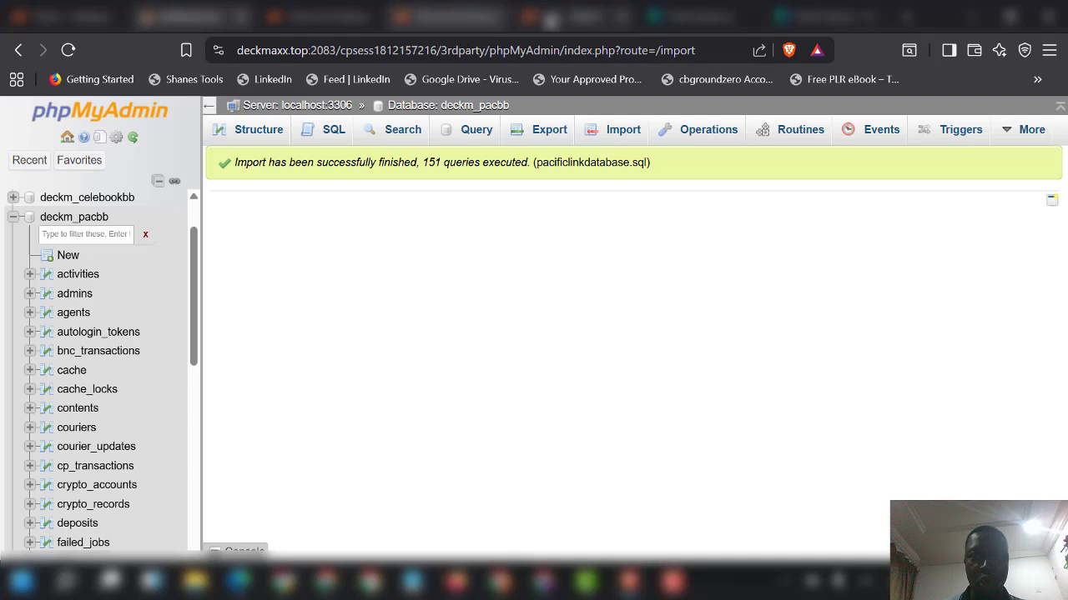
Step: Open pacific_documentation.txt from the pacific.deckmaxx.top folder in the file editor
left_click(446, 17)
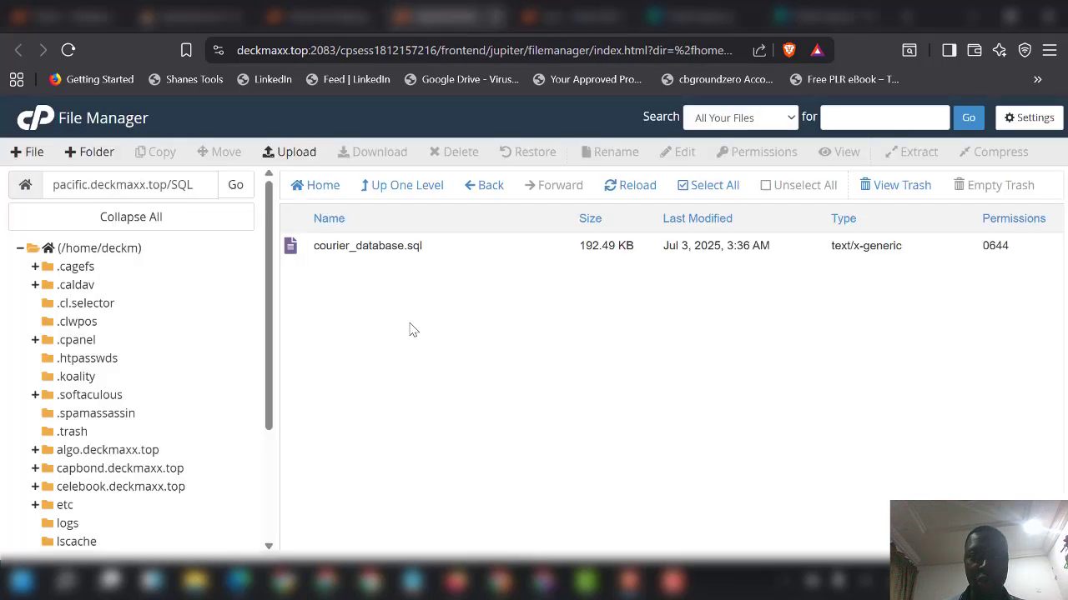
left_click(407, 186)
scroll(397, 367, "down", 3)
scroll(397, 367, "down", 4)
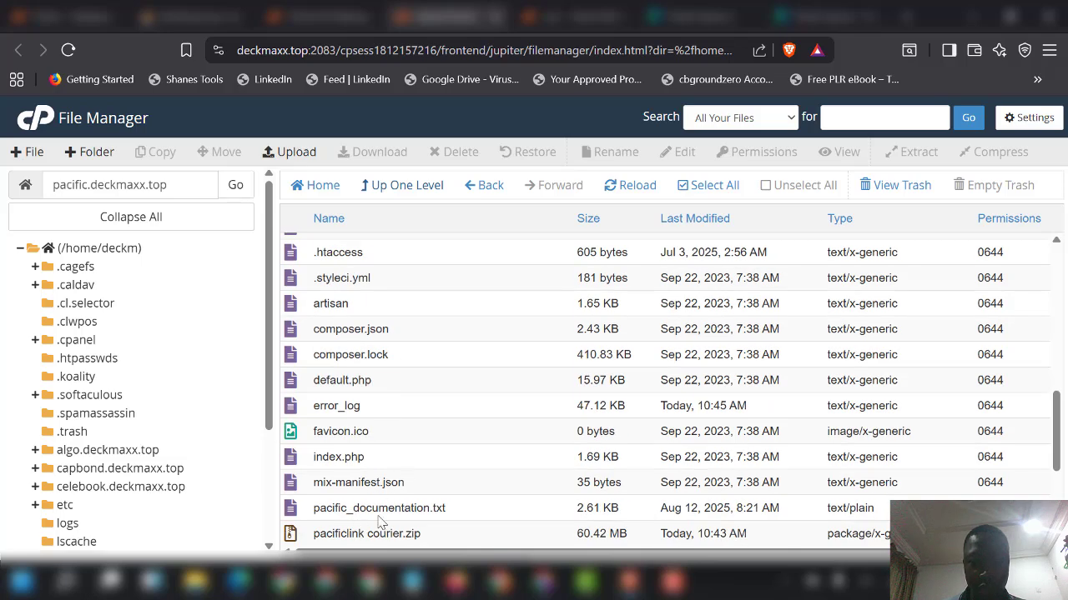
right_click(468, 517)
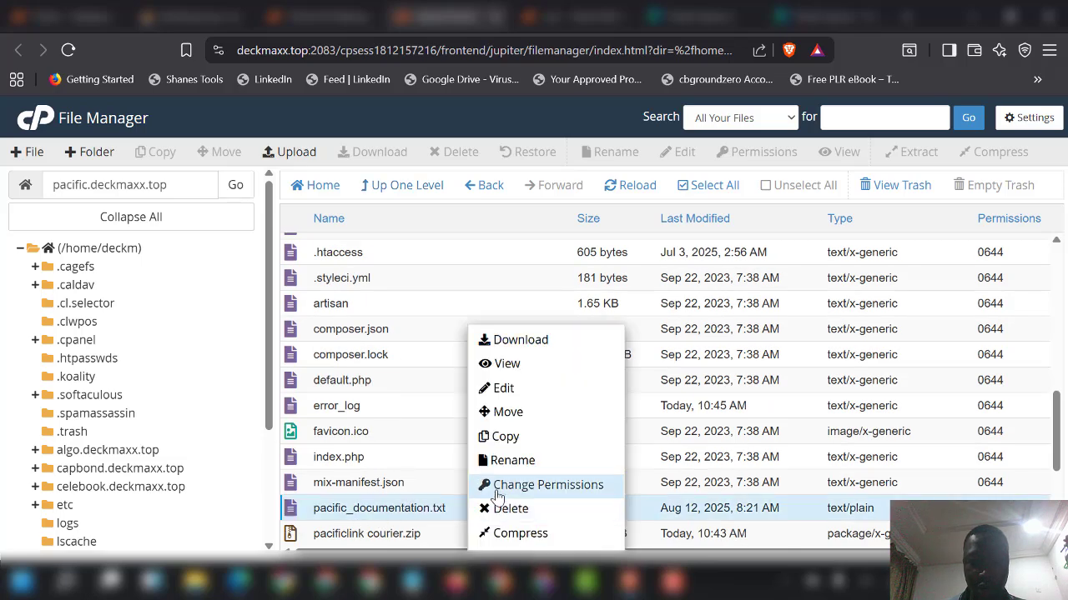
left_click(496, 389)
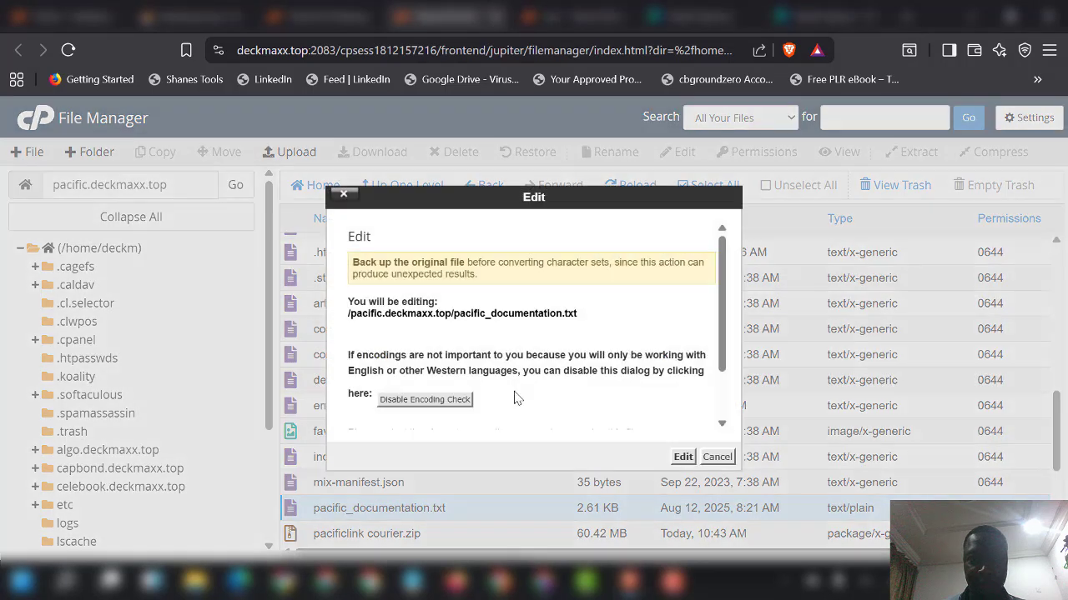
left_click(683, 457)
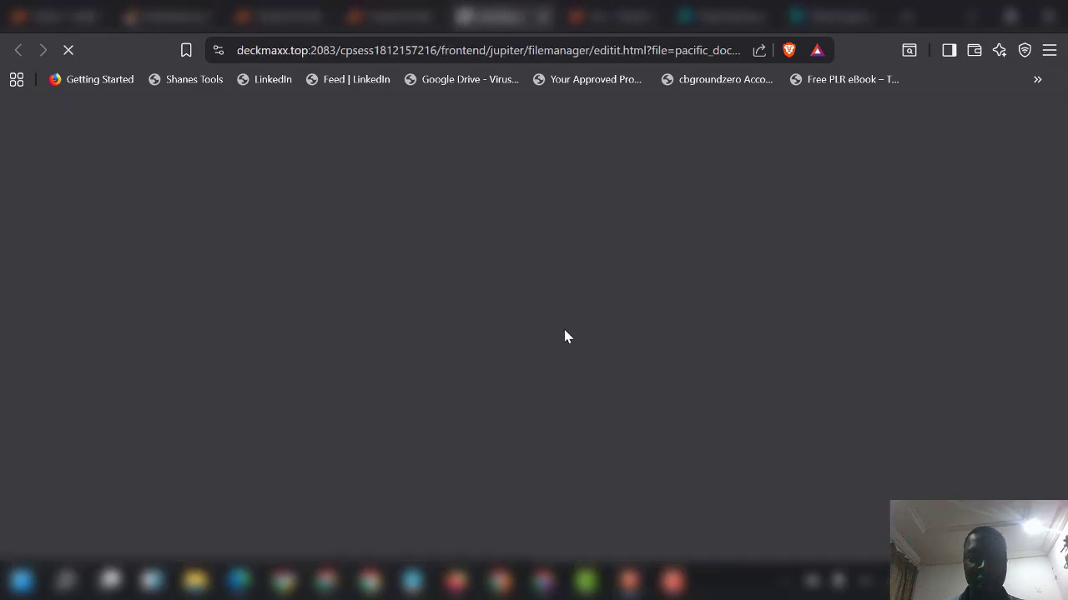
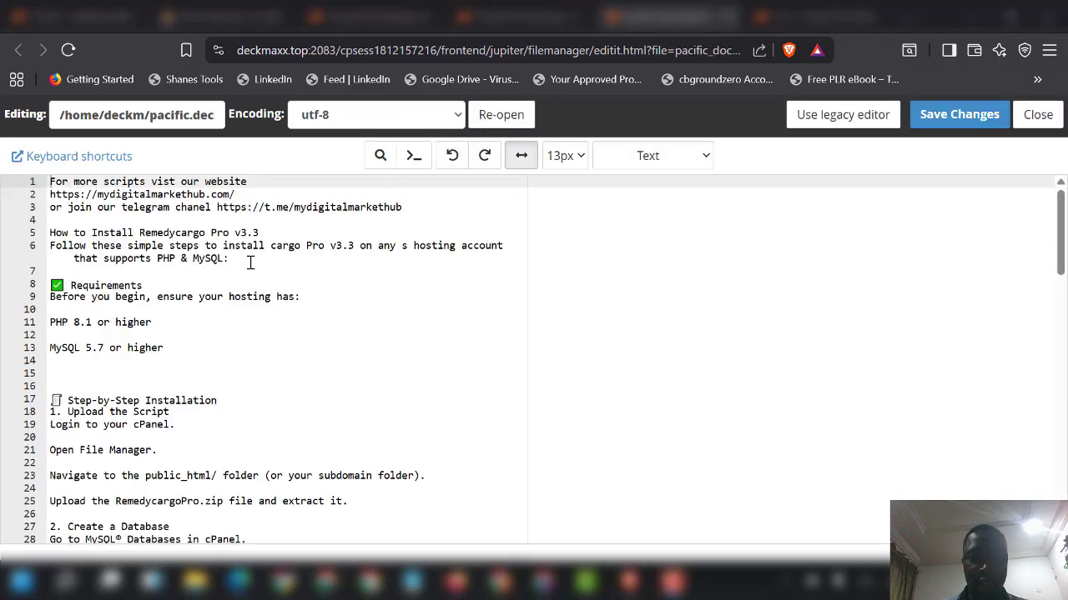
Step: Read through the pacific_documentation.txt install notes in the editor
scroll(220, 305, "down", 5)
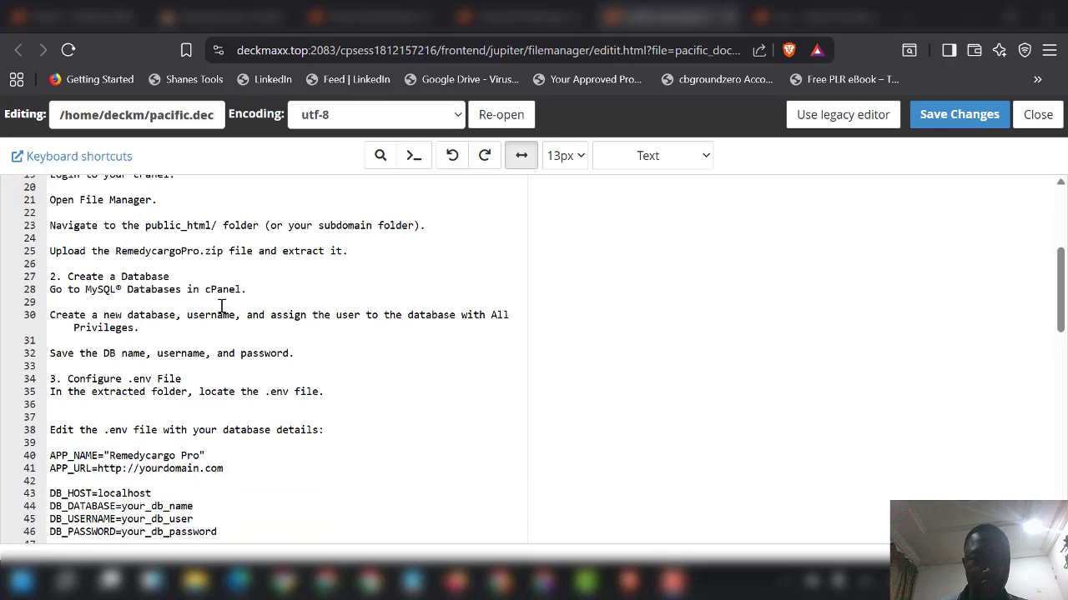
scroll(221, 307, "down", 3)
scroll(198, 421, "down", 10)
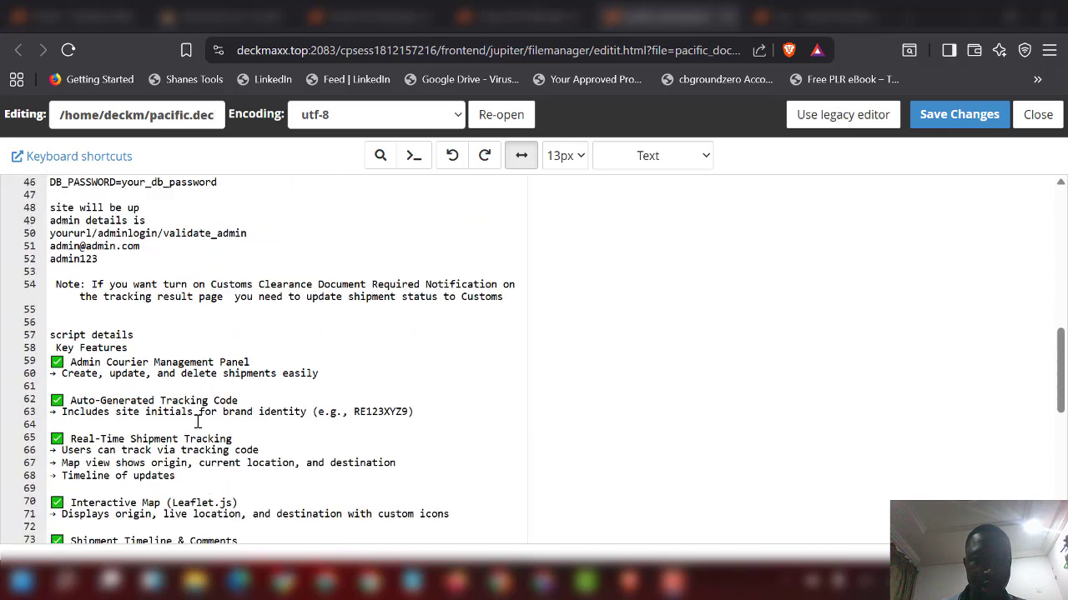
scroll(198, 425, "down", 5)
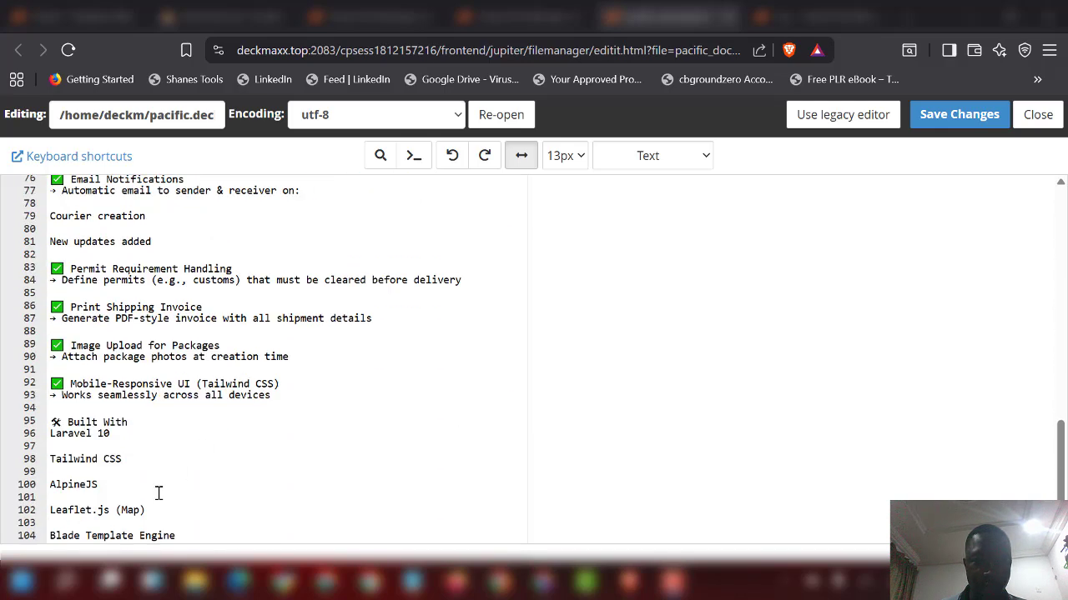
scroll(159, 494, "down", 3)
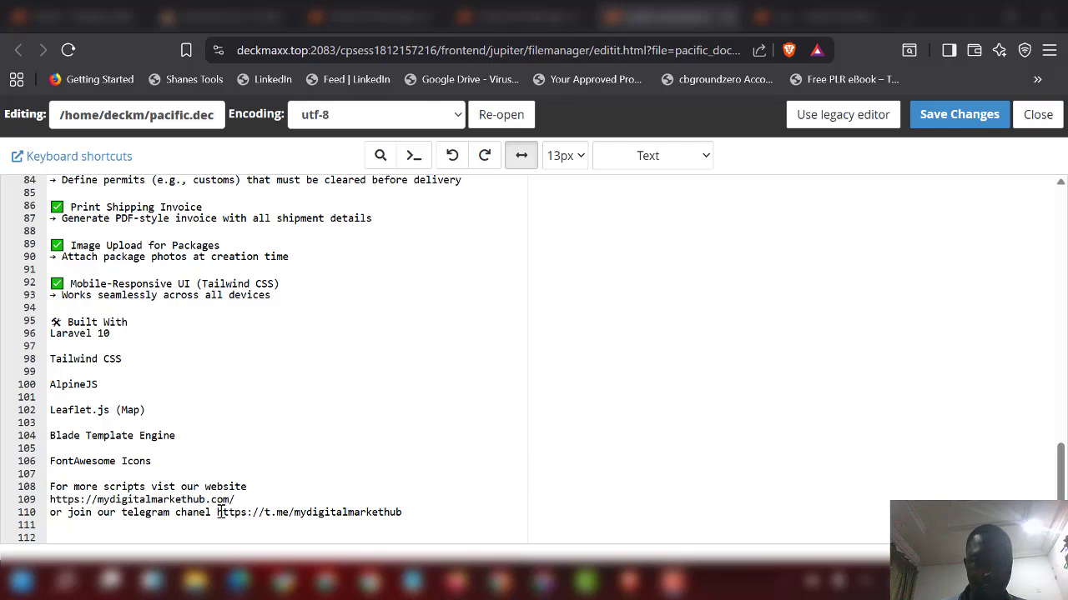
scroll(229, 509, "up", 3)
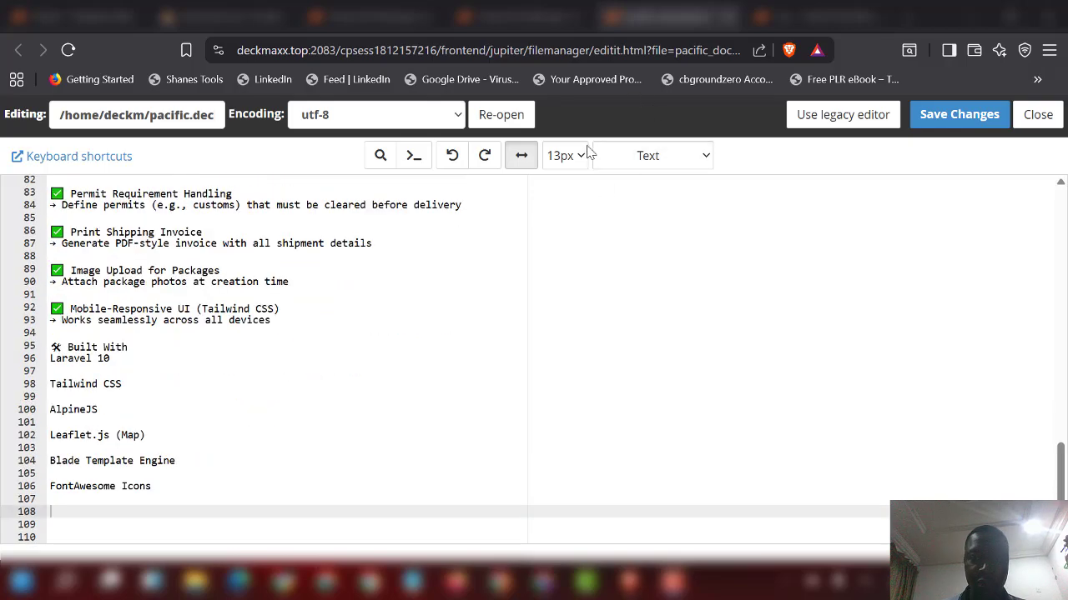
scroll(436, 308, "up", 15)
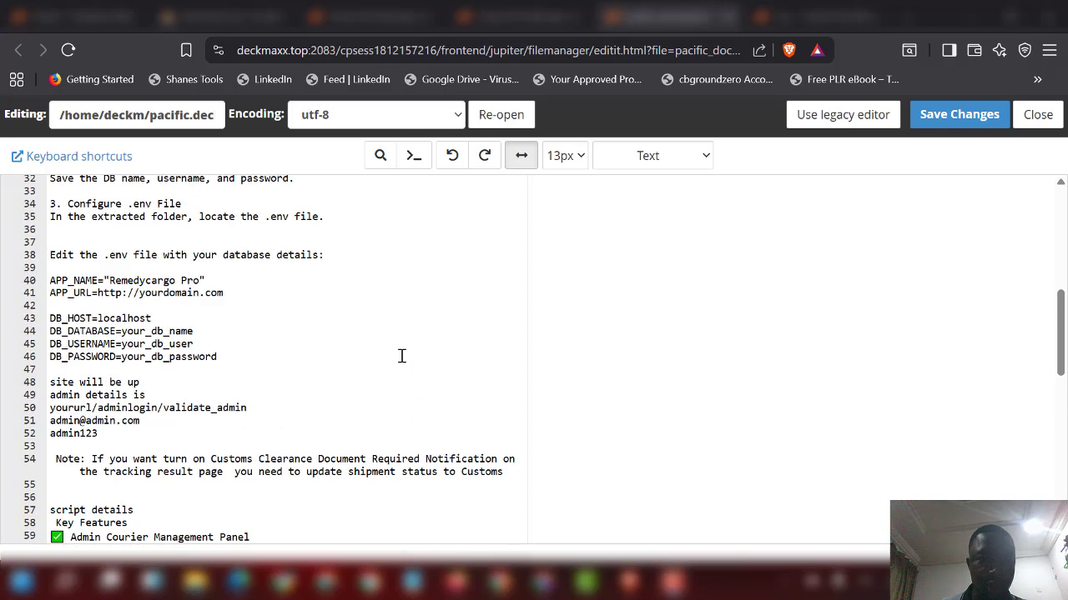
scroll(241, 321, "down", 4)
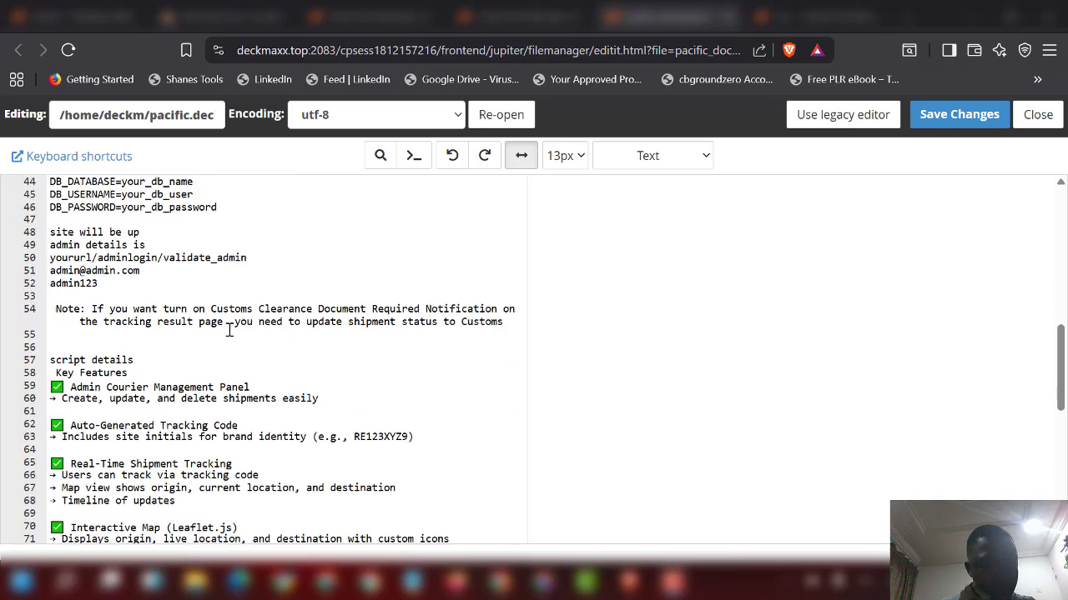
scroll(200, 403, "up", 4)
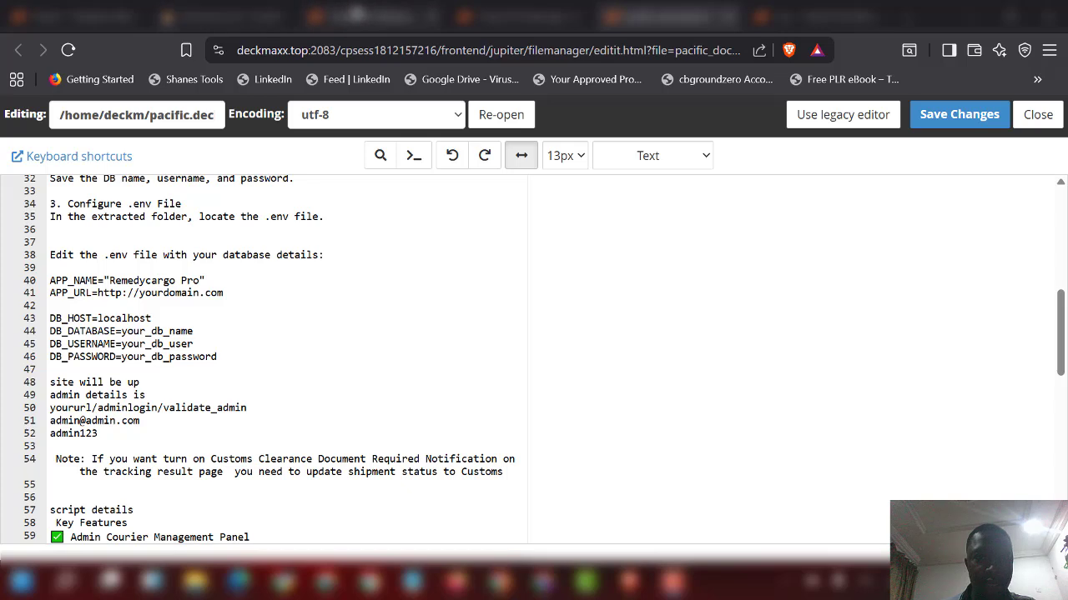
Step: Copy the pacific.deckmaxx.top folder path from the File Manager into a new blank browser tab
left_click(374, 17)
left_click(199, 188)
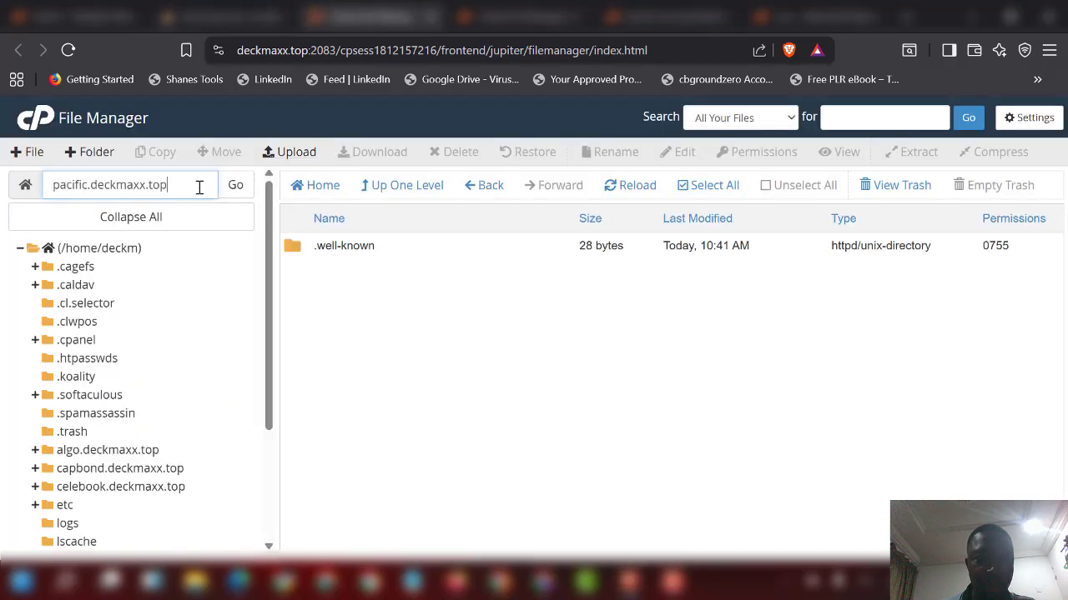
triple_click(201, 196)
key("ctrl+c")
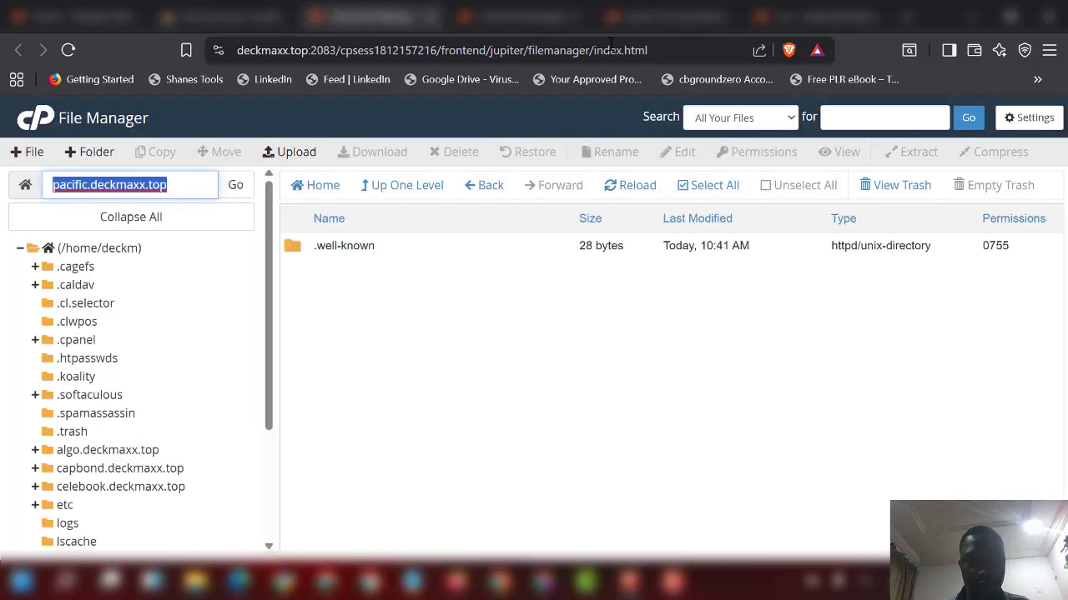
left_click(907, 16)
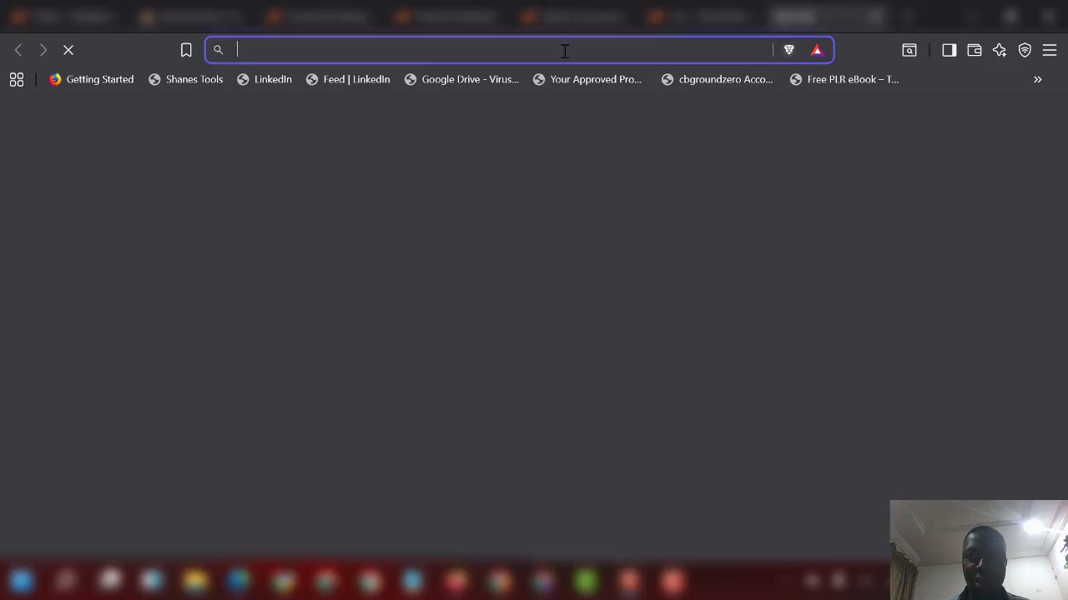
Step: Load pacific.deckmaxx.top live, add a trailing '/' to its address, then return to the install notes
key("ctrl+v")
key("Return")
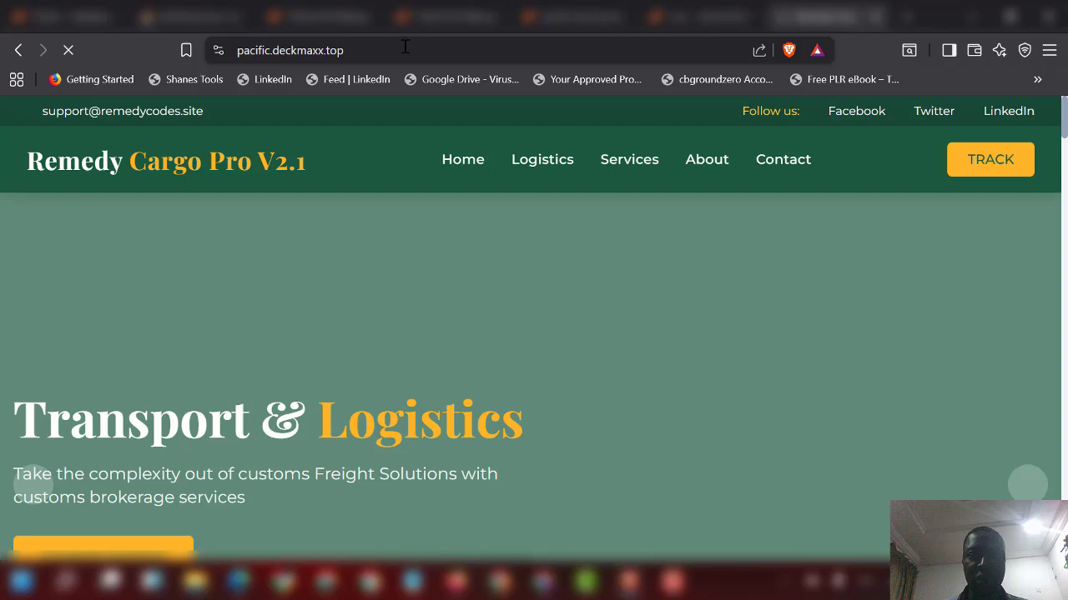
left_click(465, 47)
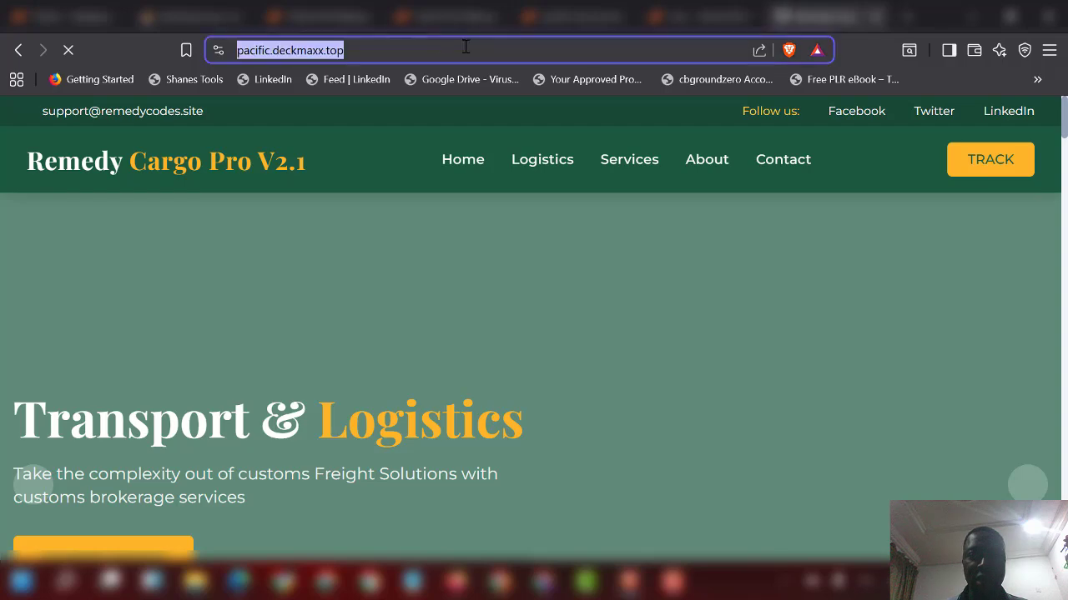
left_click(467, 46)
type("//")
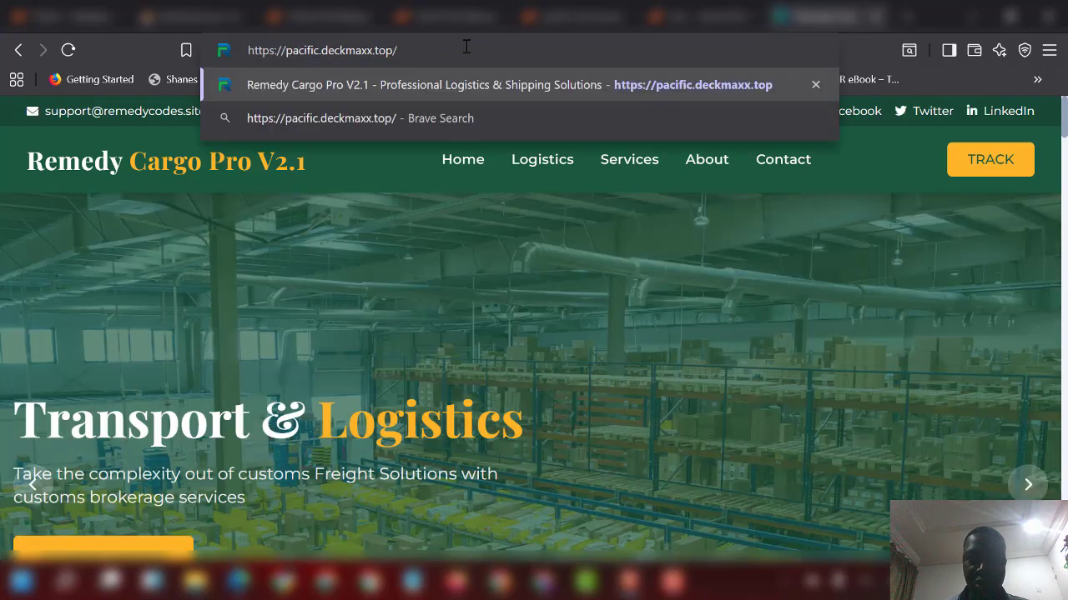
left_click(557, 18)
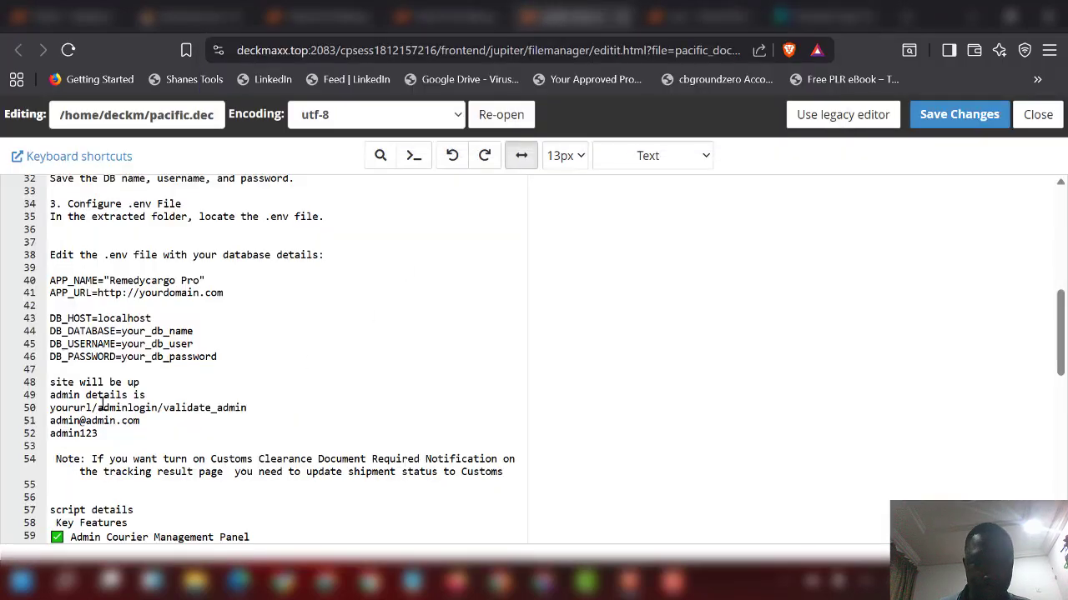
Step: Copy the adminlogin/validate_admin path from line 50 and switch back to the live site
left_click_drag(99, 409, 258, 409)
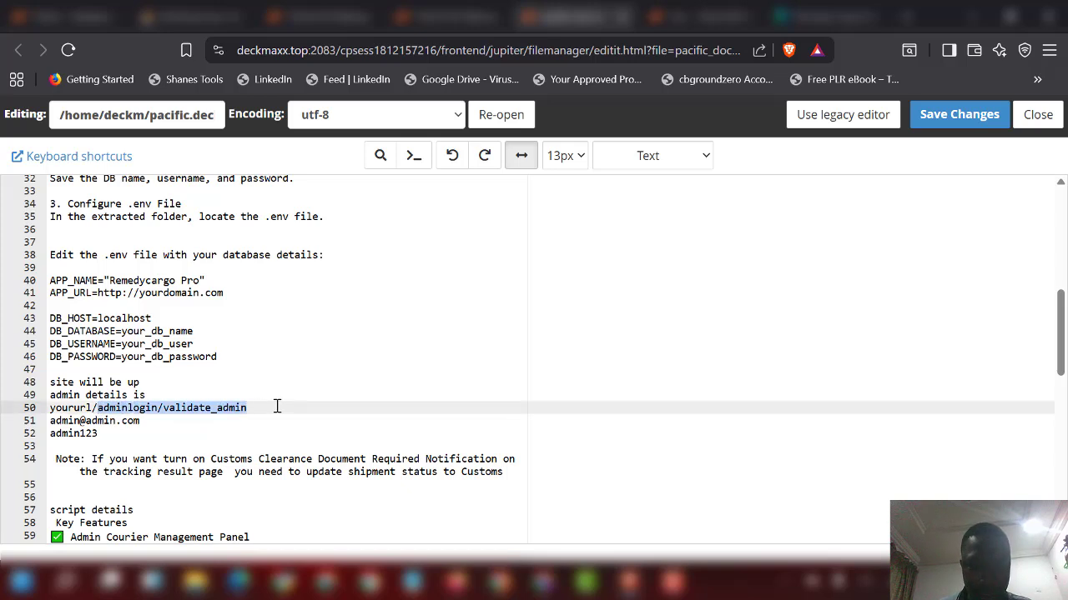
left_click(822, 17)
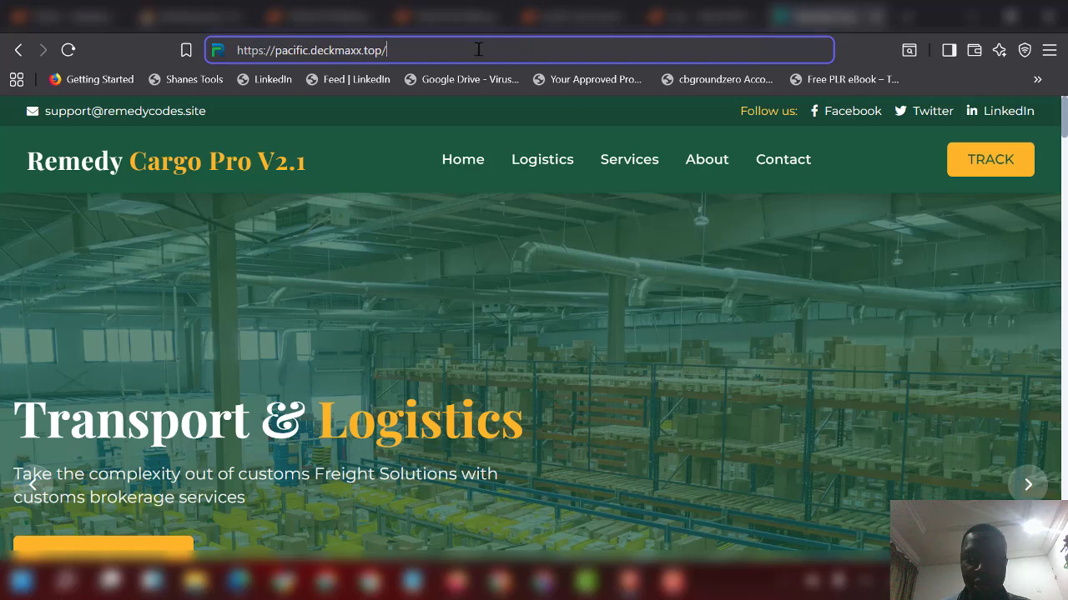
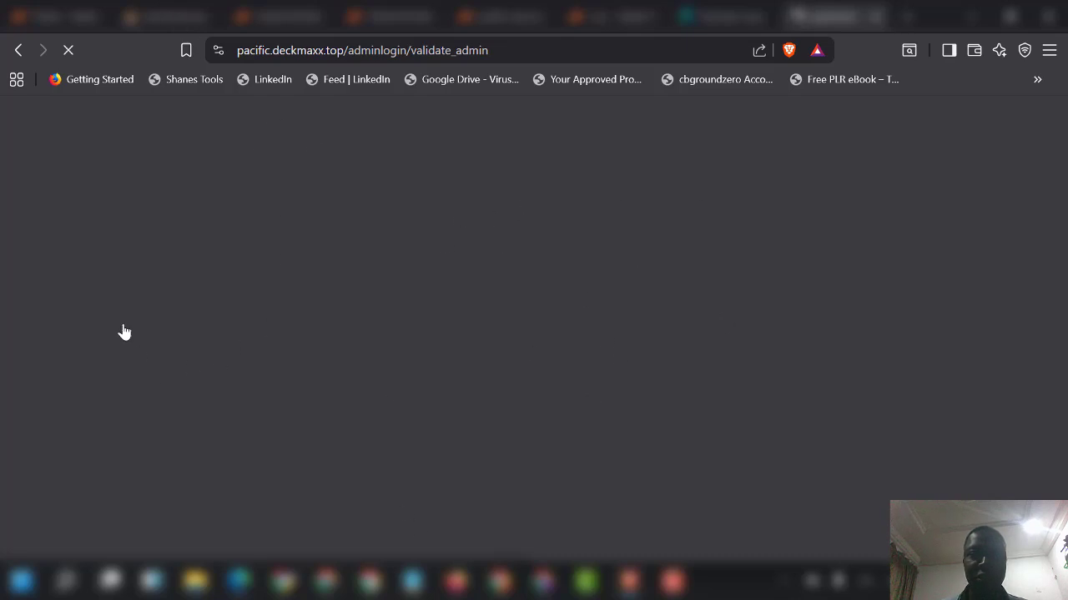
Step: In phpMyAdmin, browse the deckm_pacbb admins table and edit the Admin Manager row
key("ctrl+2")
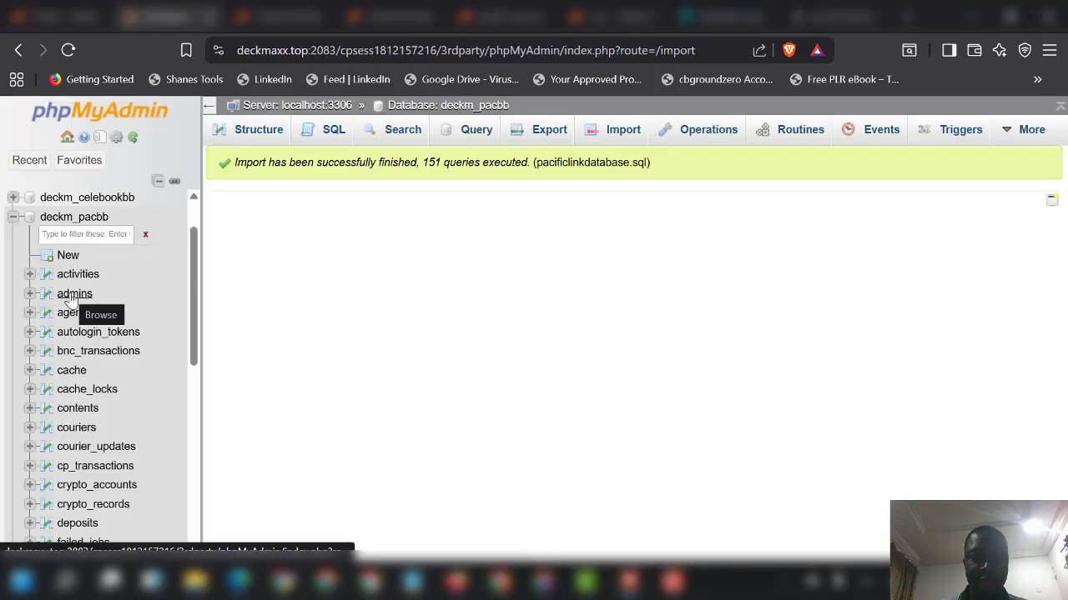
left_click(73, 296)
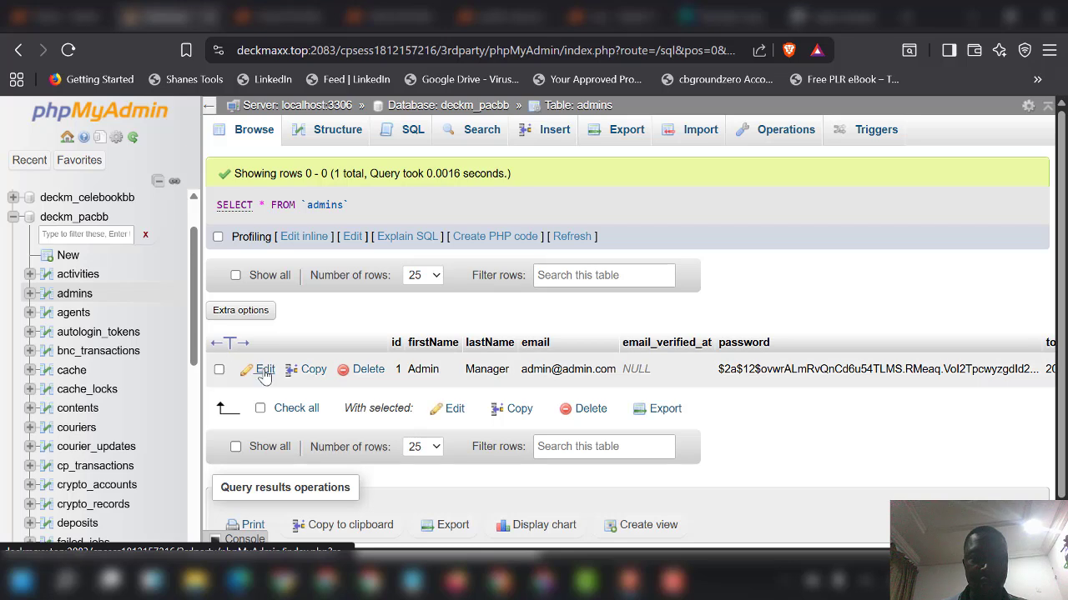
left_click(264, 371)
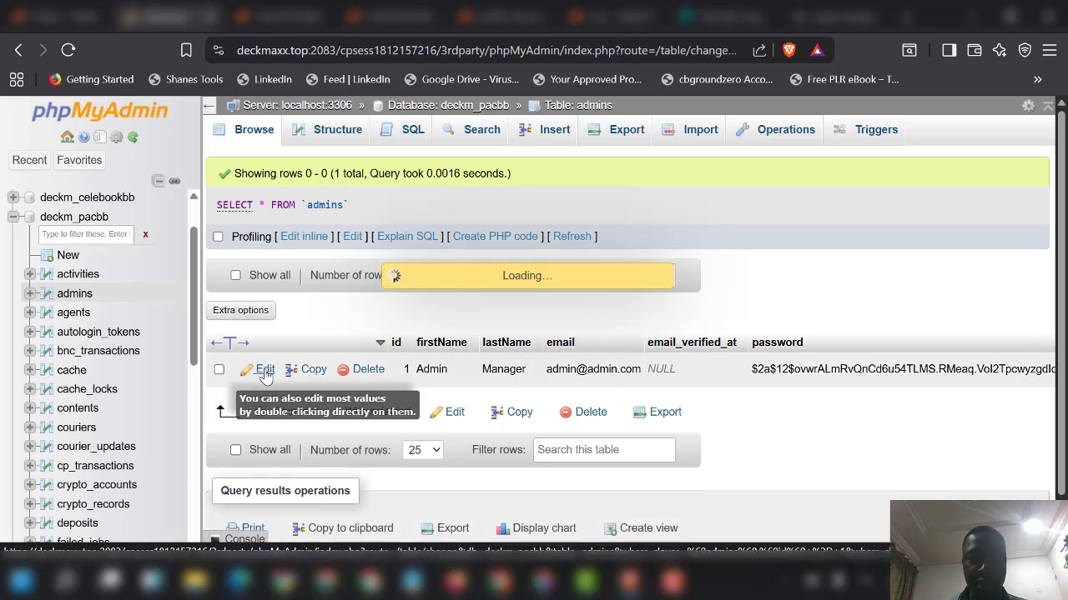
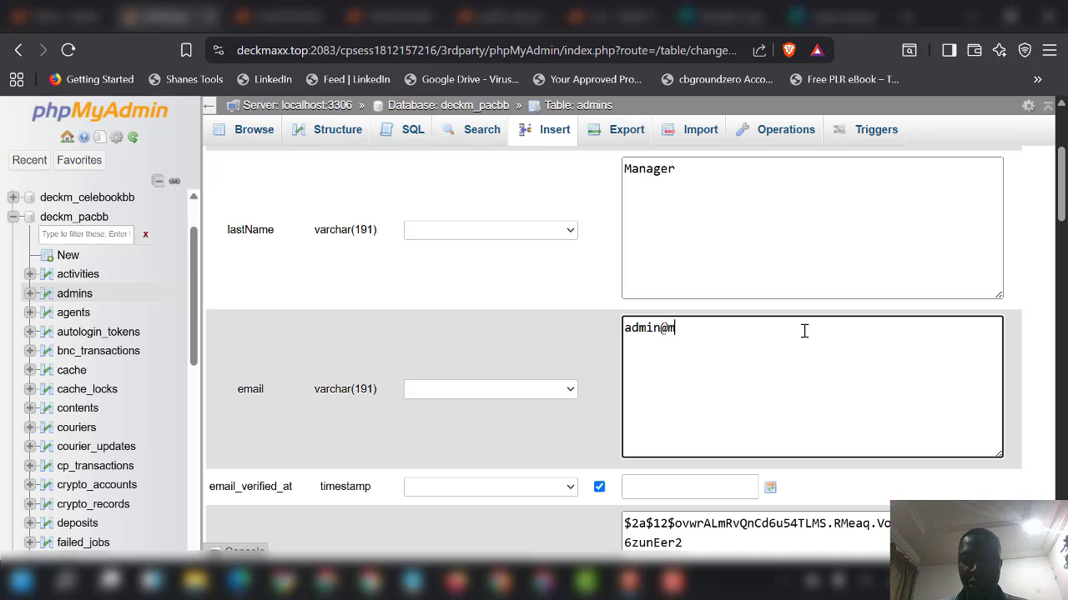
Step: Type 'mail.com' into the admin row's email field, then delete it back to the @
type("mail.com")
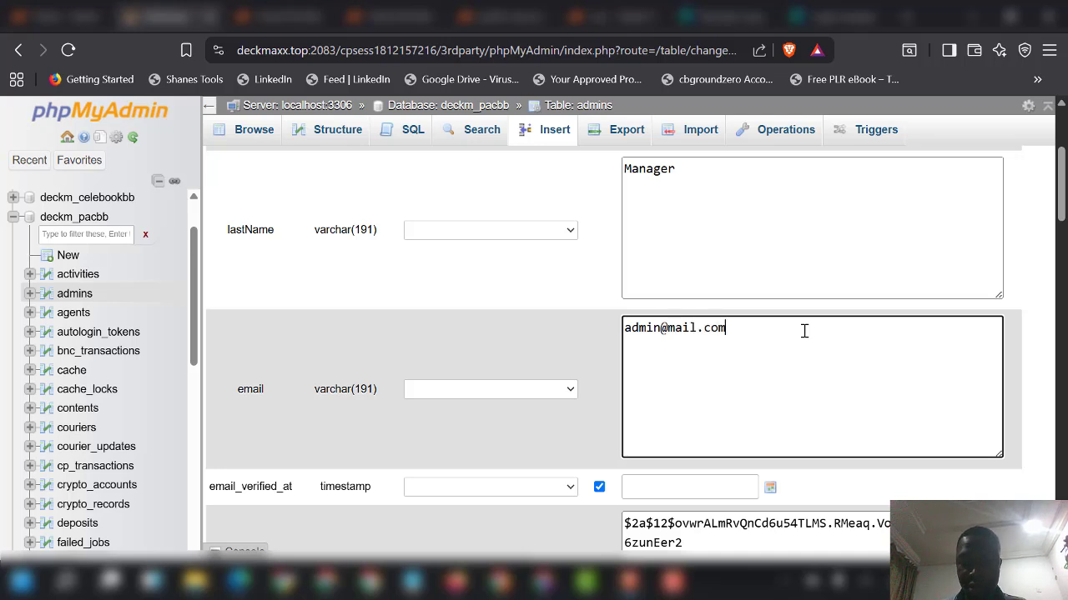
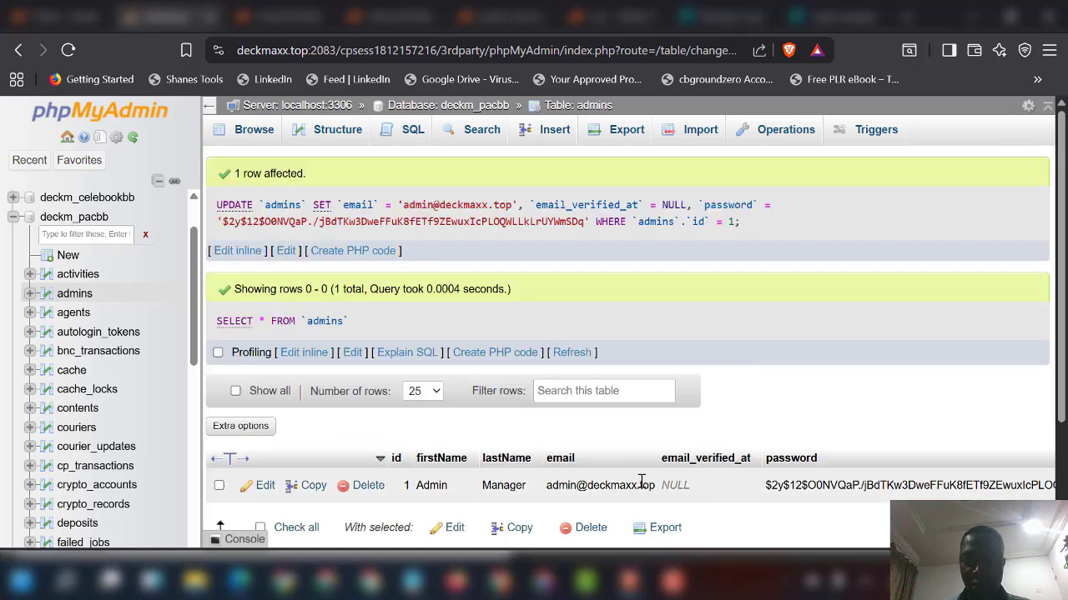
left_click_drag(649, 488, 576, 488)
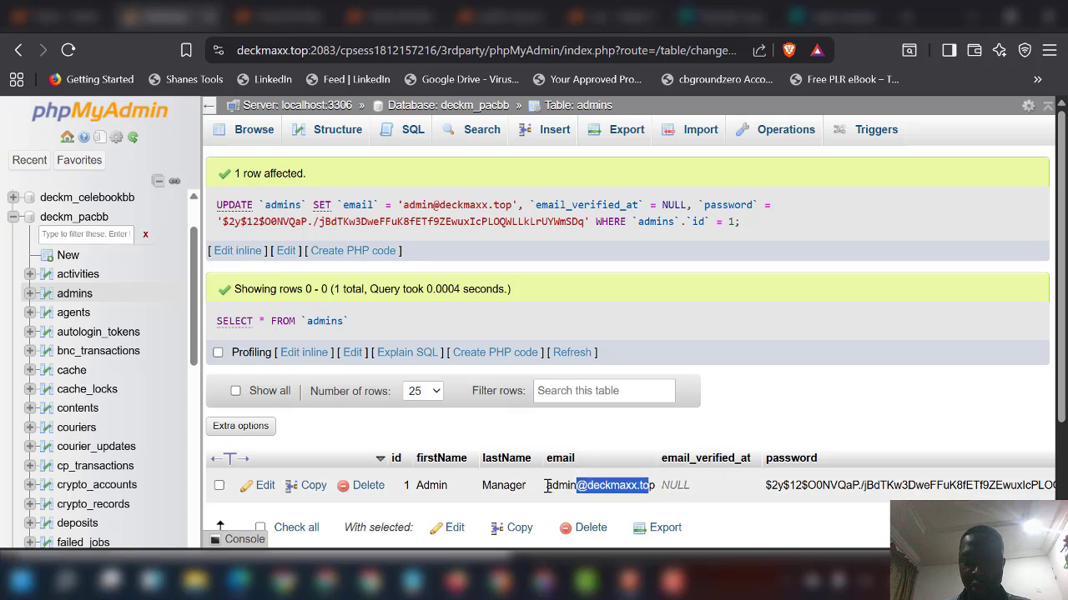
left_click(547, 487)
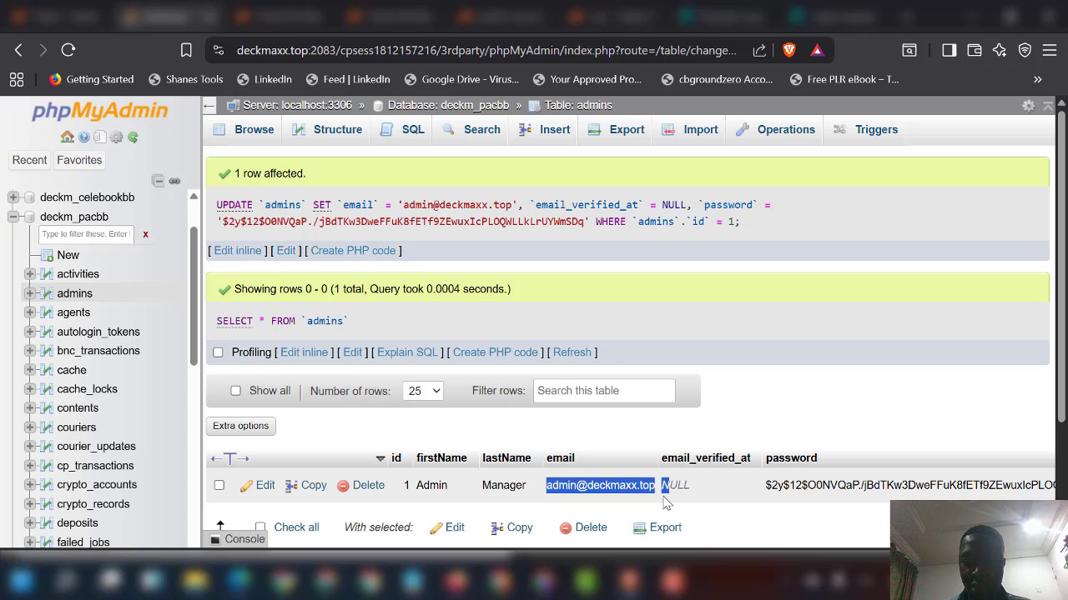
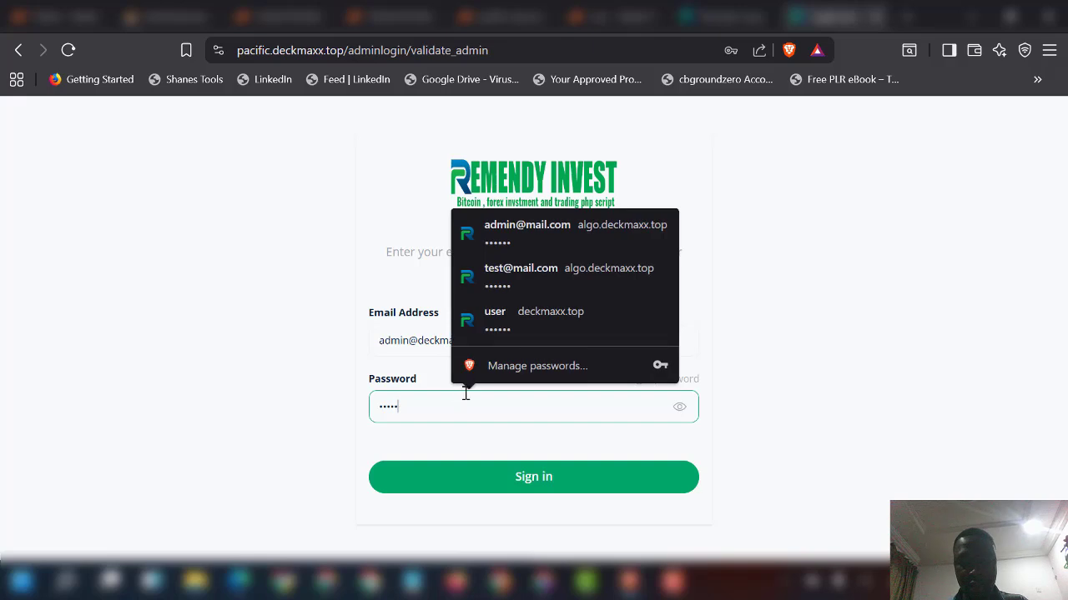
Step: Dismiss the saved-password suggestions and sign in to Remedy Invest with the updated admin credentials
left_click(841, 385)
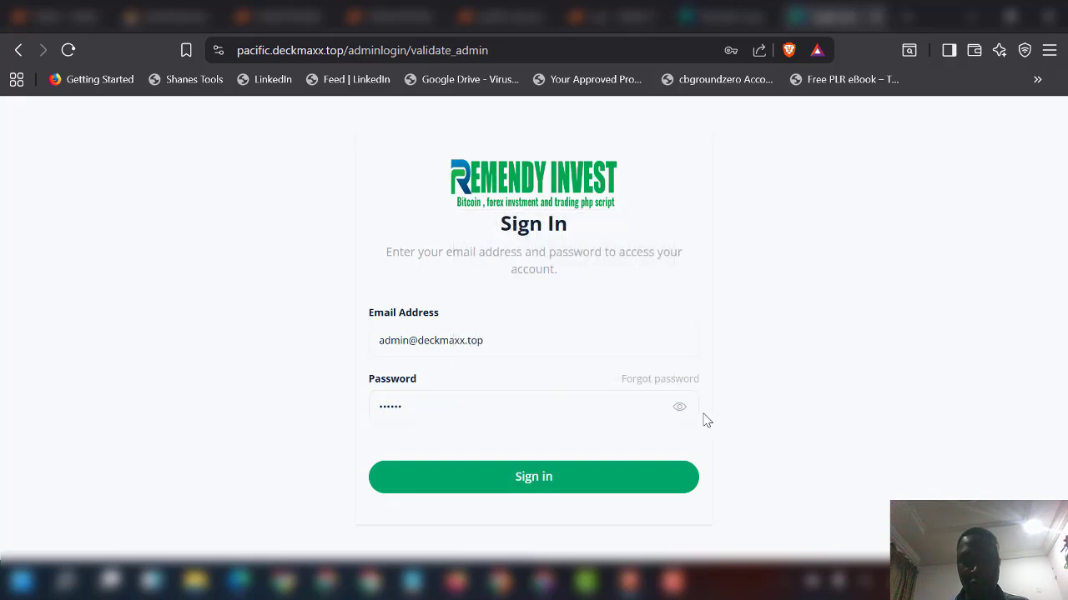
left_click(588, 484)
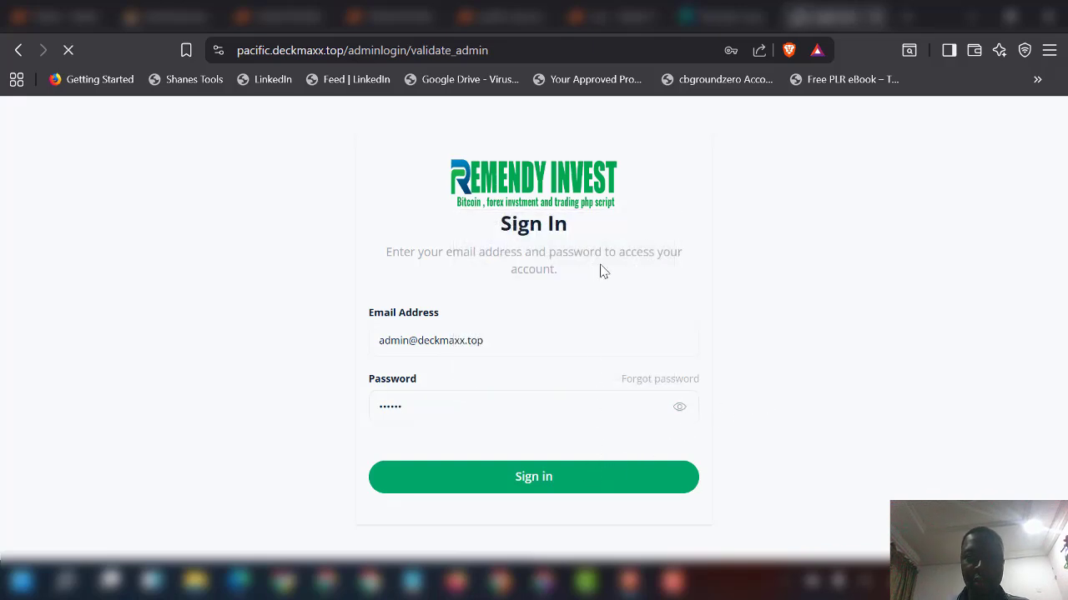
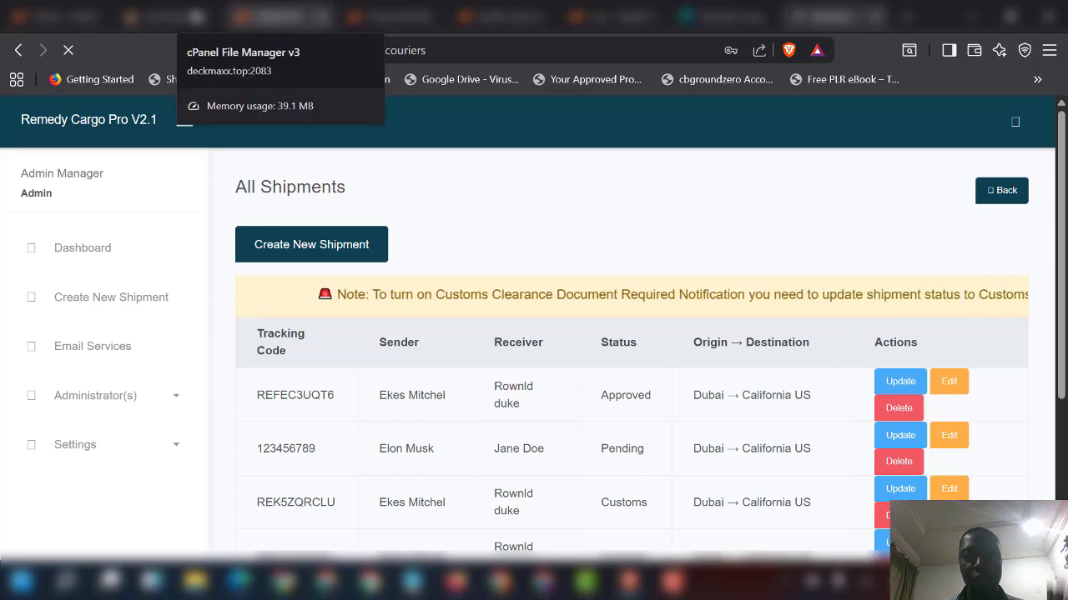
Step: Back on the cPanel home page, search tools for 'sel' and open Select PHP Version
left_click(265, 10)
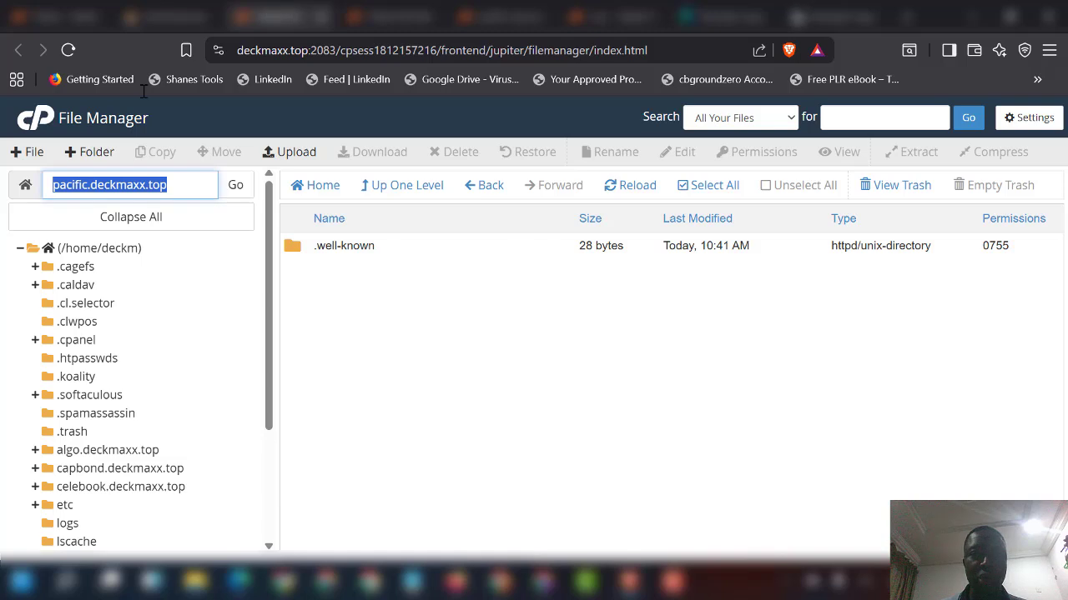
left_click(40, 16)
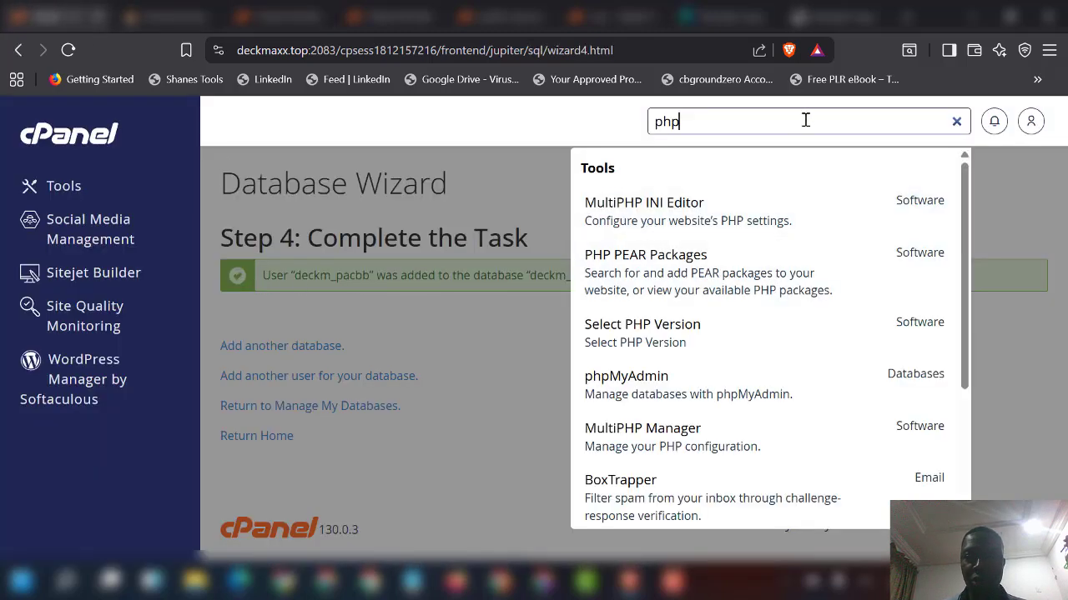
key("ctrl+a")
key("BackSpace")
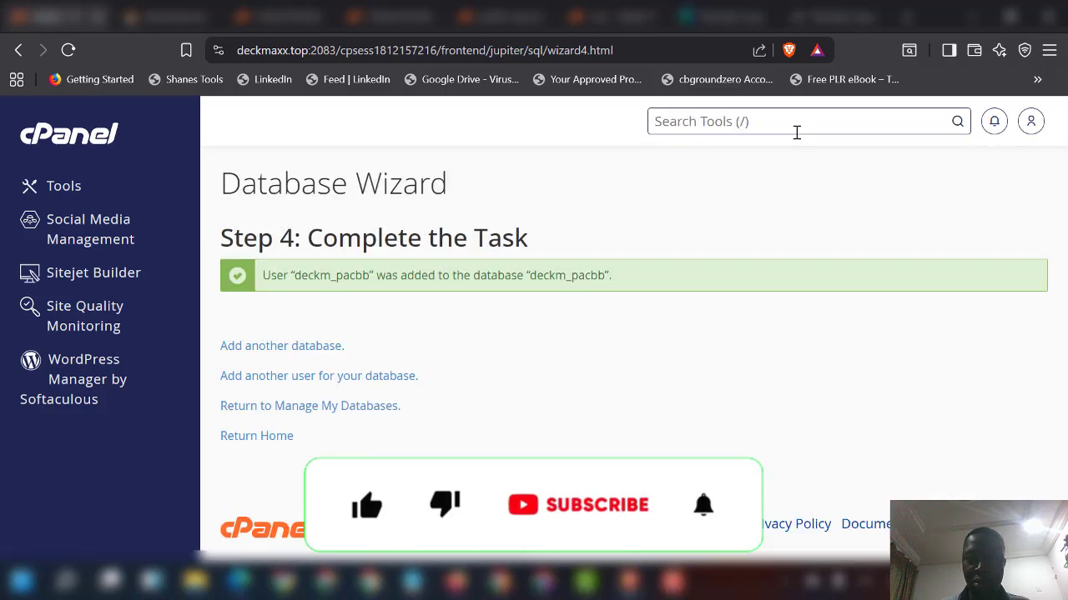
type("sel")
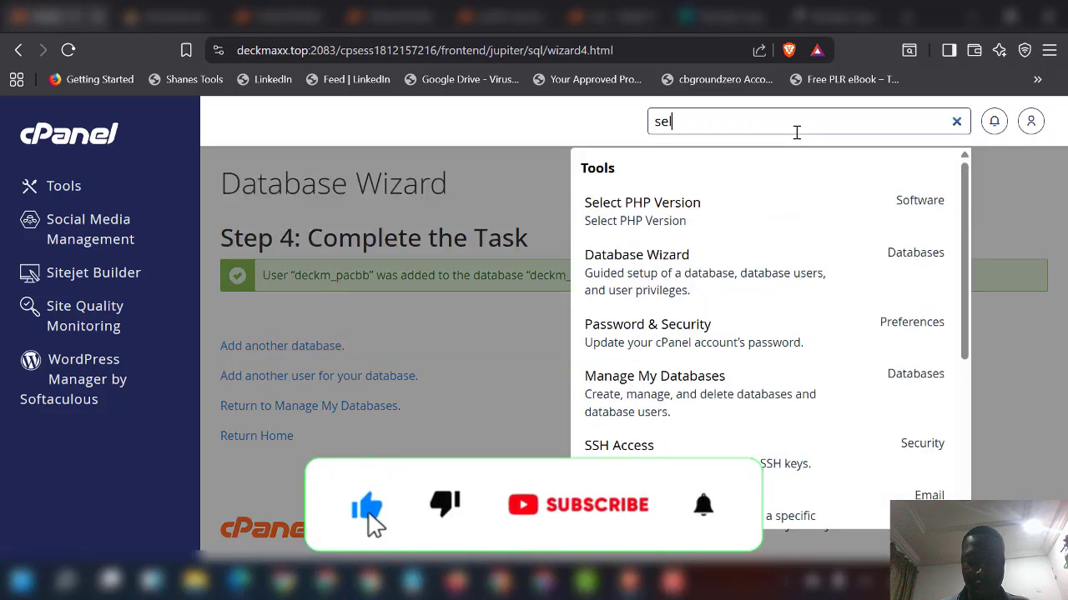
left_click(714, 221)
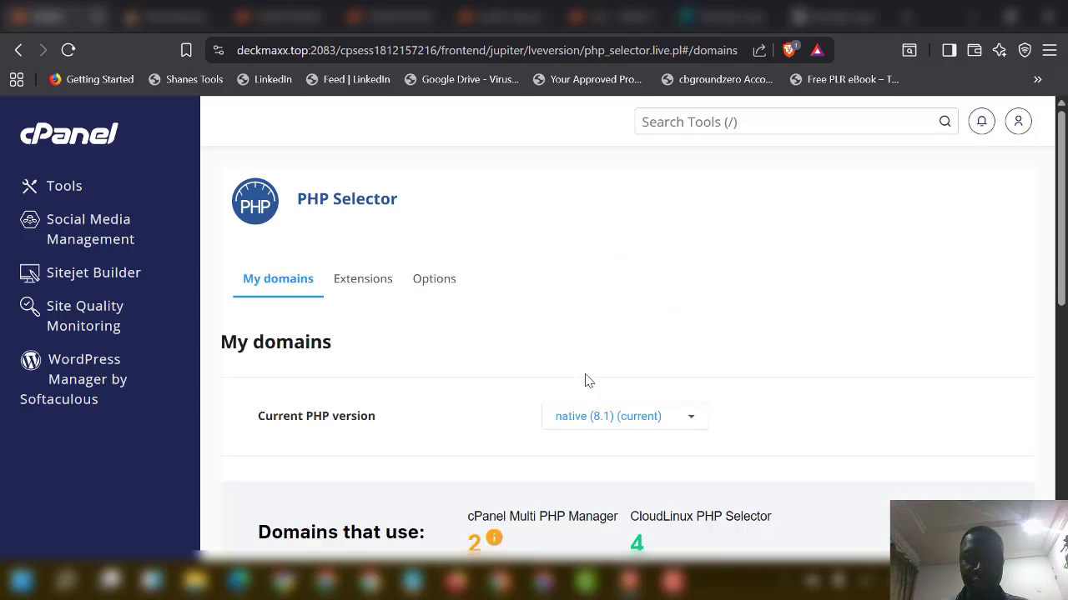
Step: Review the domain PHP versions table, then search tools for 'mul' to find MultiPHP Manager
scroll(585, 381, "down", 5)
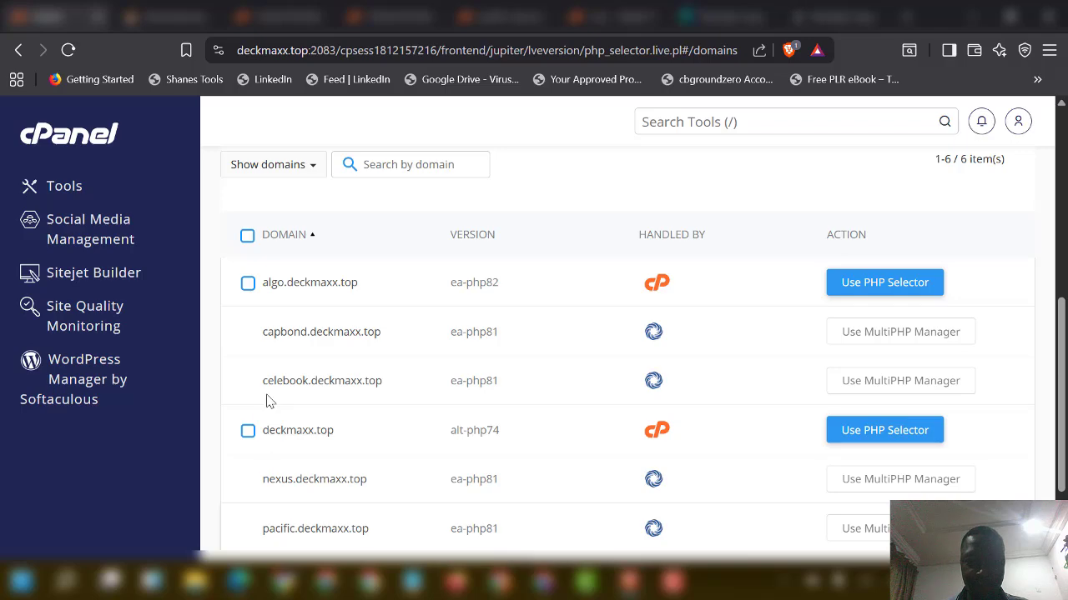
scroll(298, 364, "up", 2)
scroll(300, 367, "down", 4)
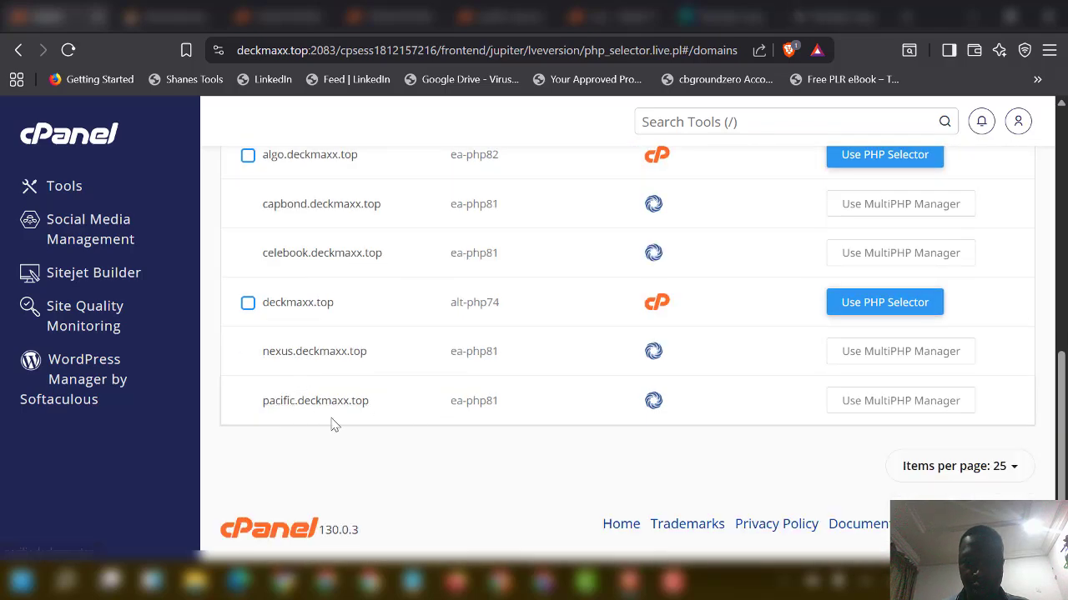
scroll(797, 141, "up", 4)
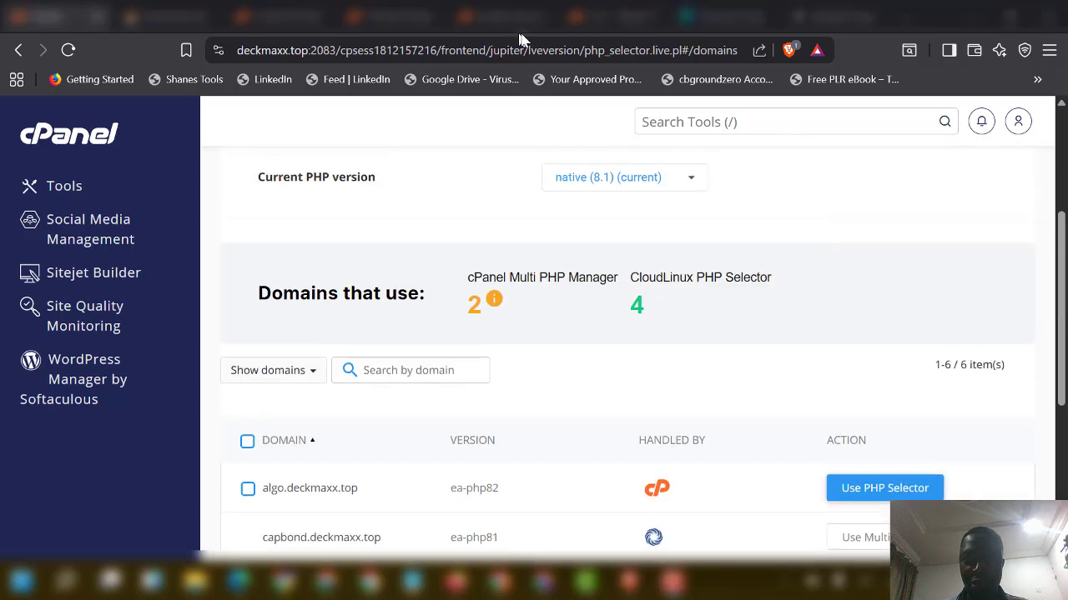
left_click(675, 122)
type("mul")
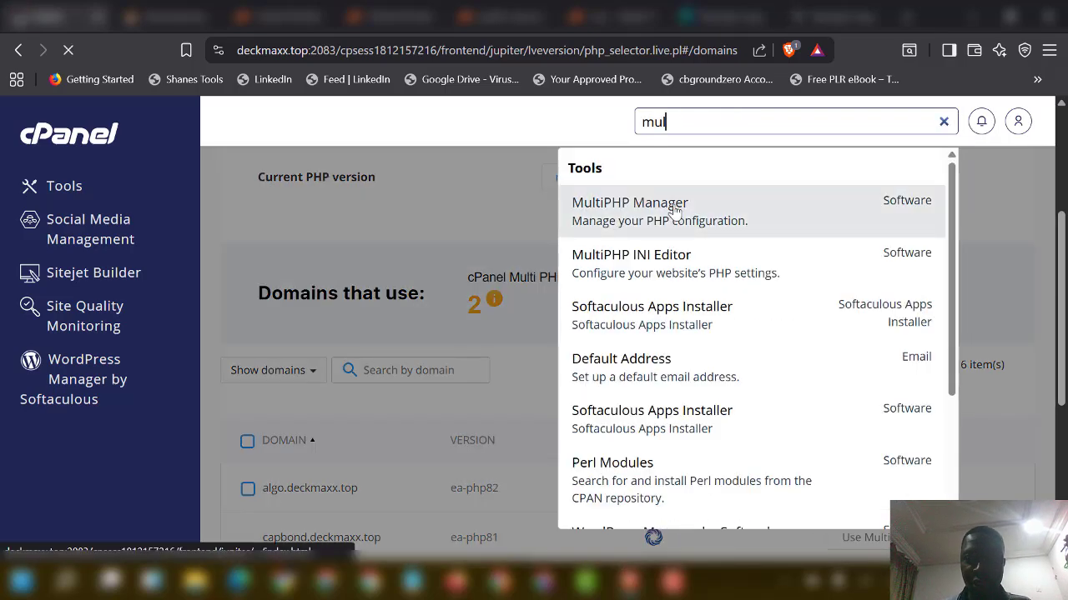
Step: Open MultiPHP Manager and tick the pacific.deckmaxx.top domain
left_click(674, 208)
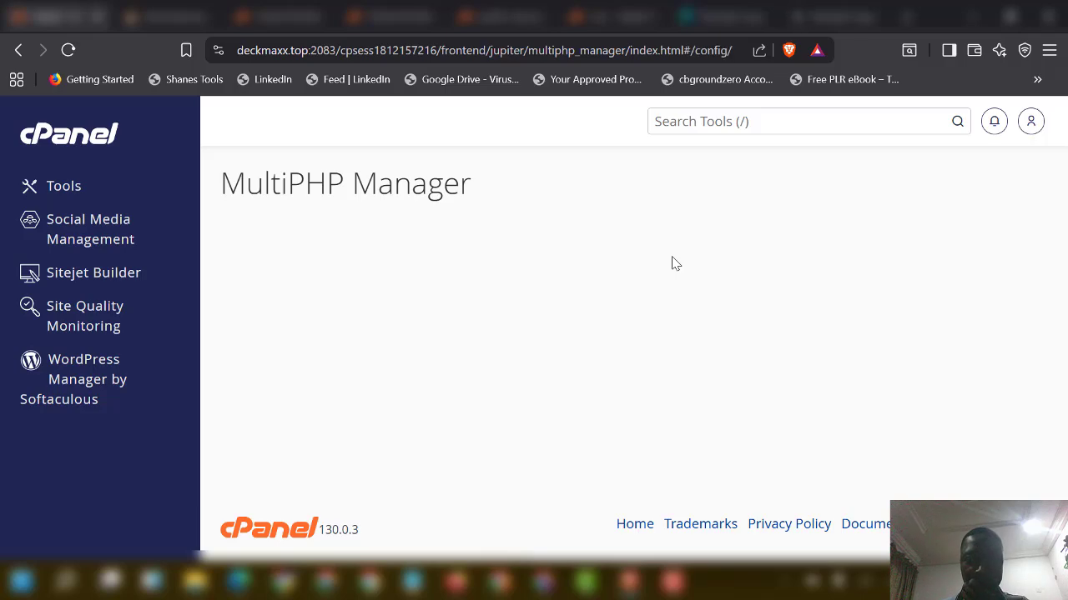
scroll(461, 339, "down", 5)
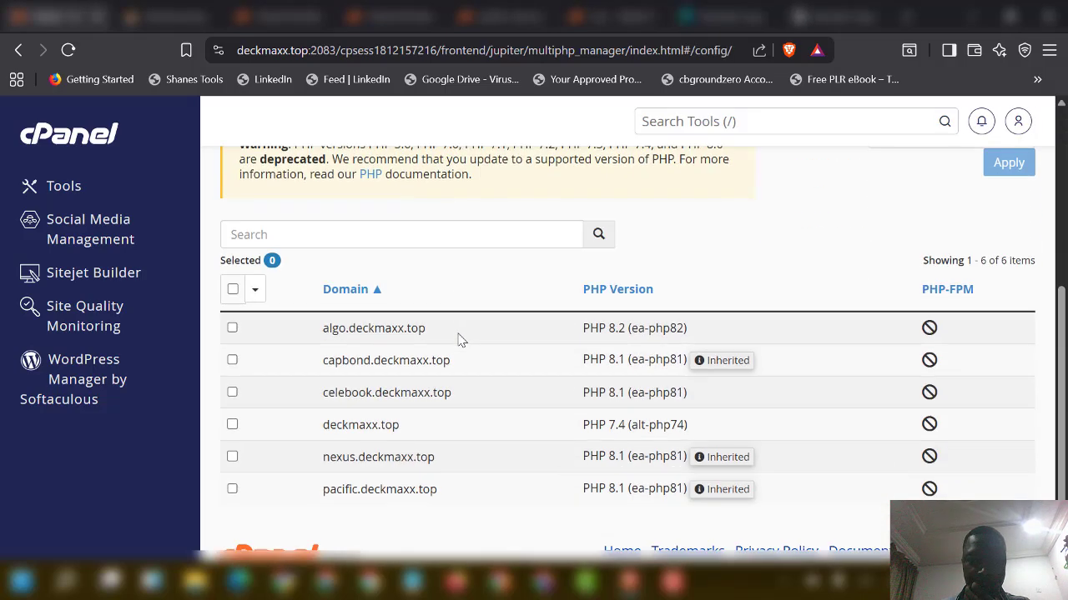
left_click(232, 462)
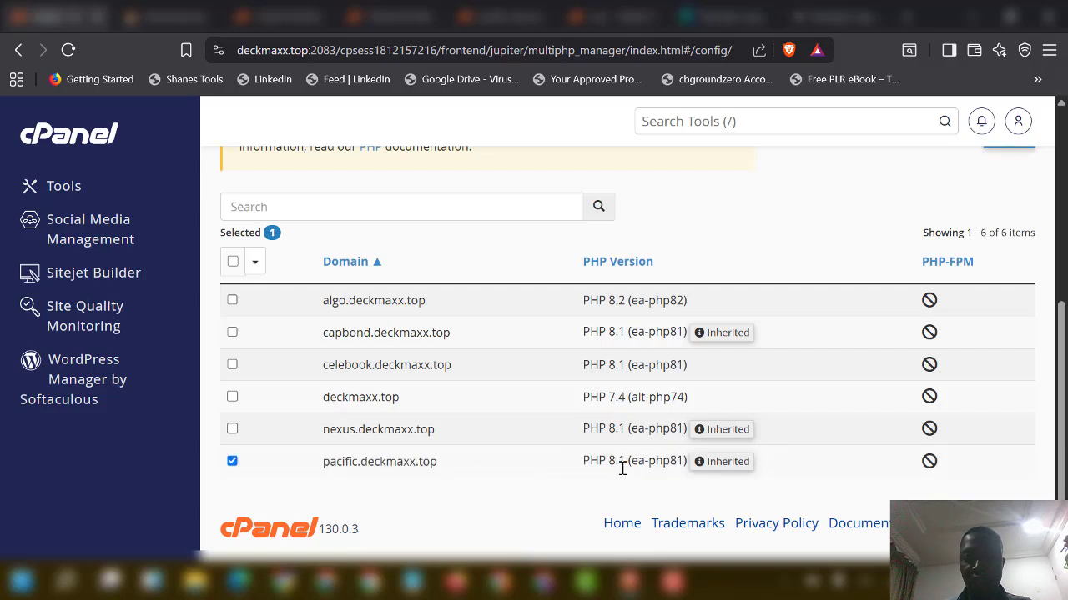
scroll(250, 472, "up", 3)
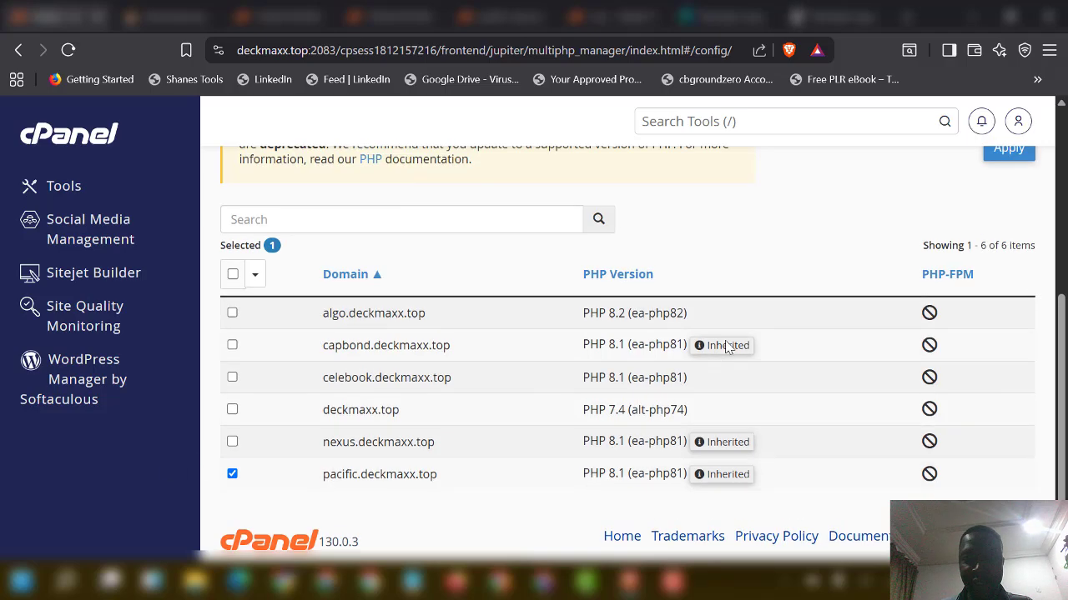
scroll(525, 477, "down", 3)
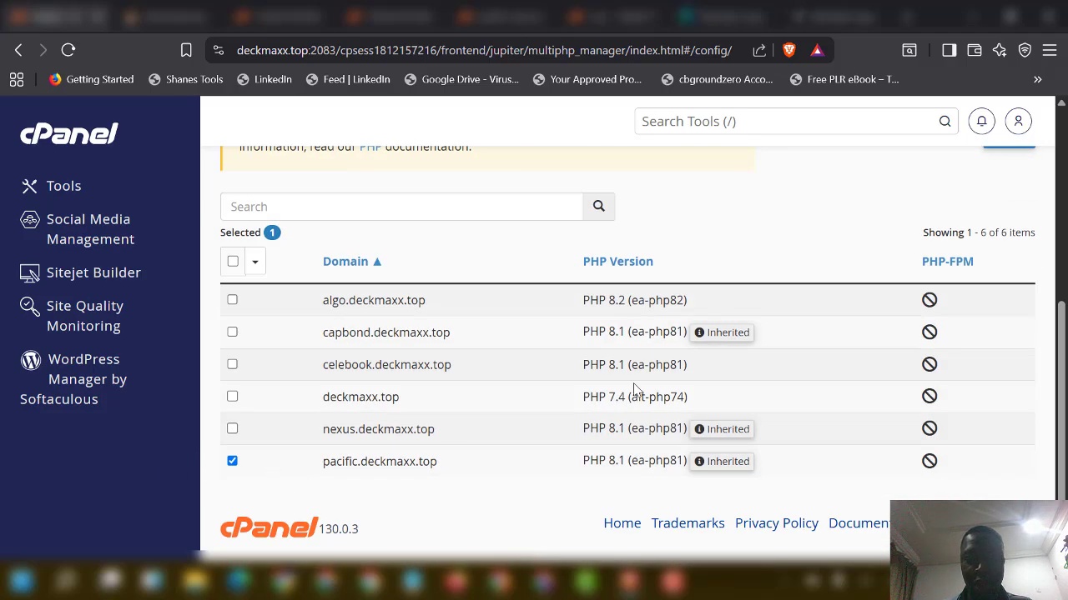
scroll(846, 346, "up", 3)
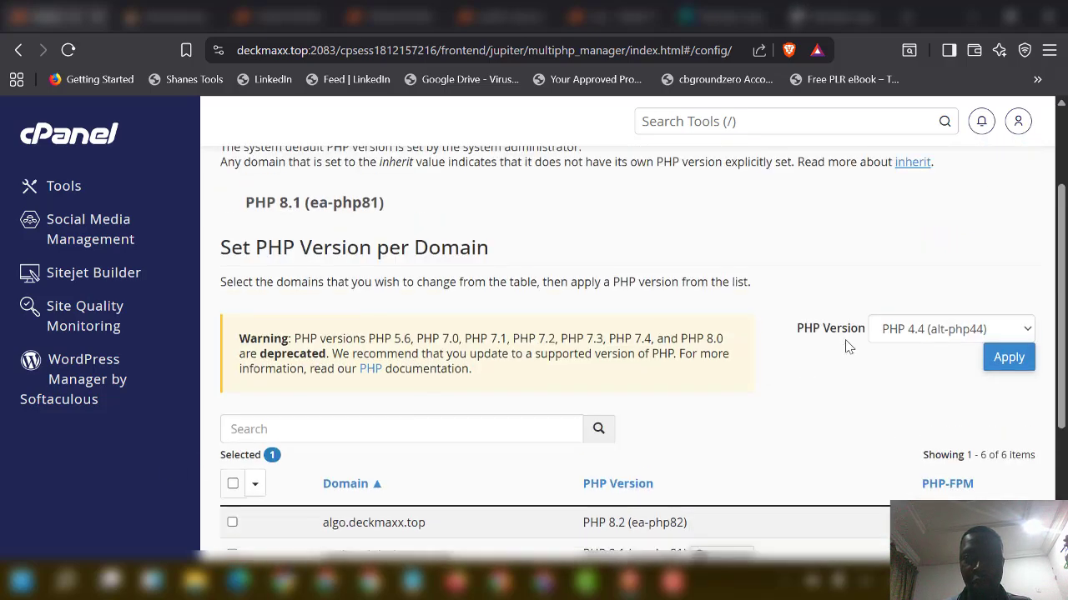
Step: Check that the PHP Version list offers PHP 8.1 and close it without changing anything
left_click(917, 330)
scroll(926, 279, "down", 3)
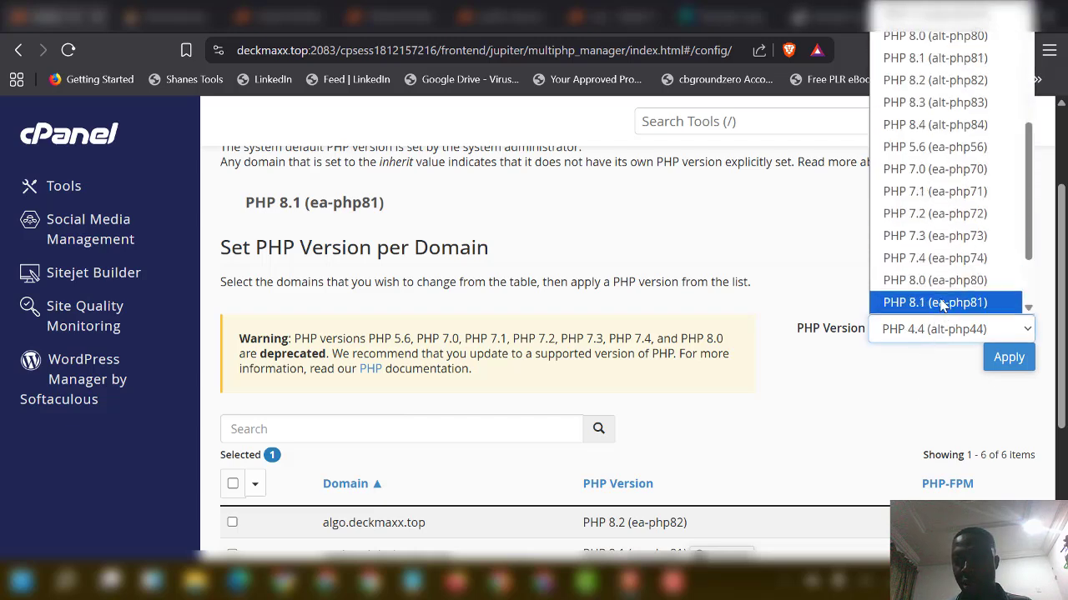
scroll(951, 305, "down", 2)
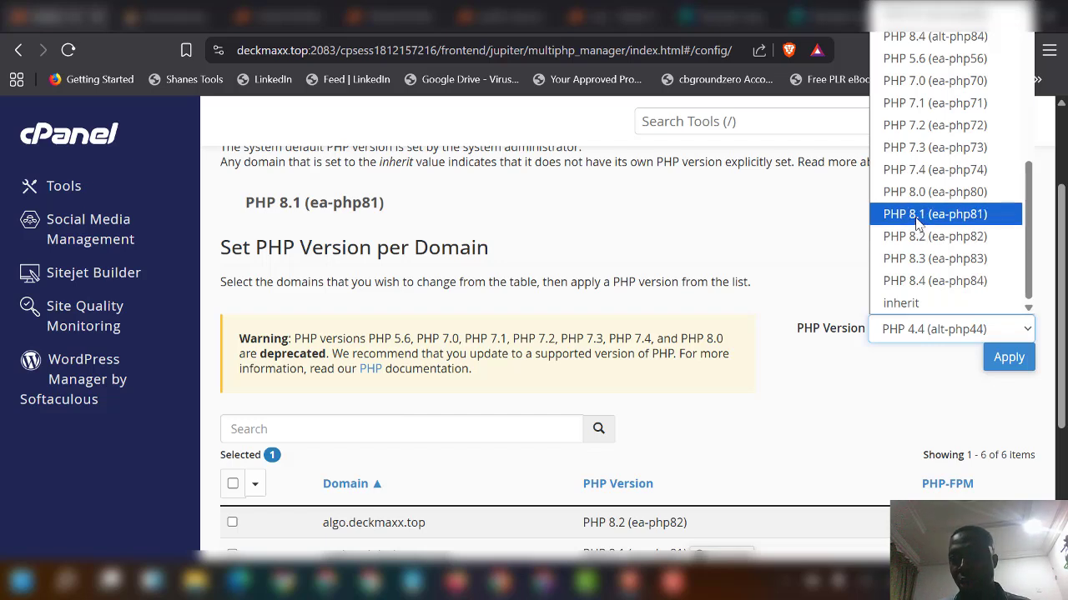
left_click(872, 331)
scroll(684, 467, "down", 3)
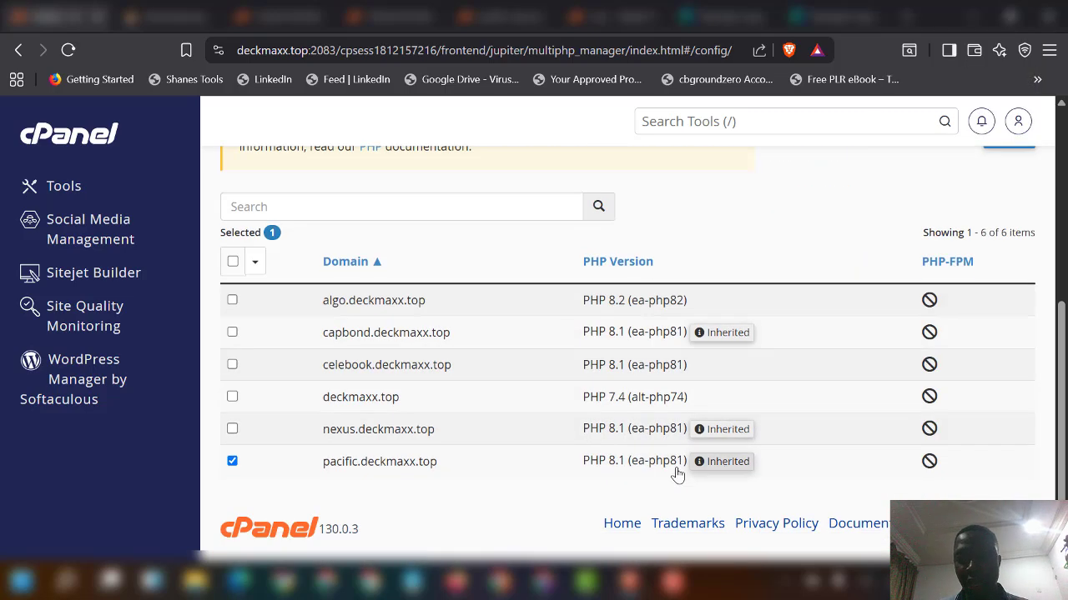
scroll(684, 443, "up", 5)
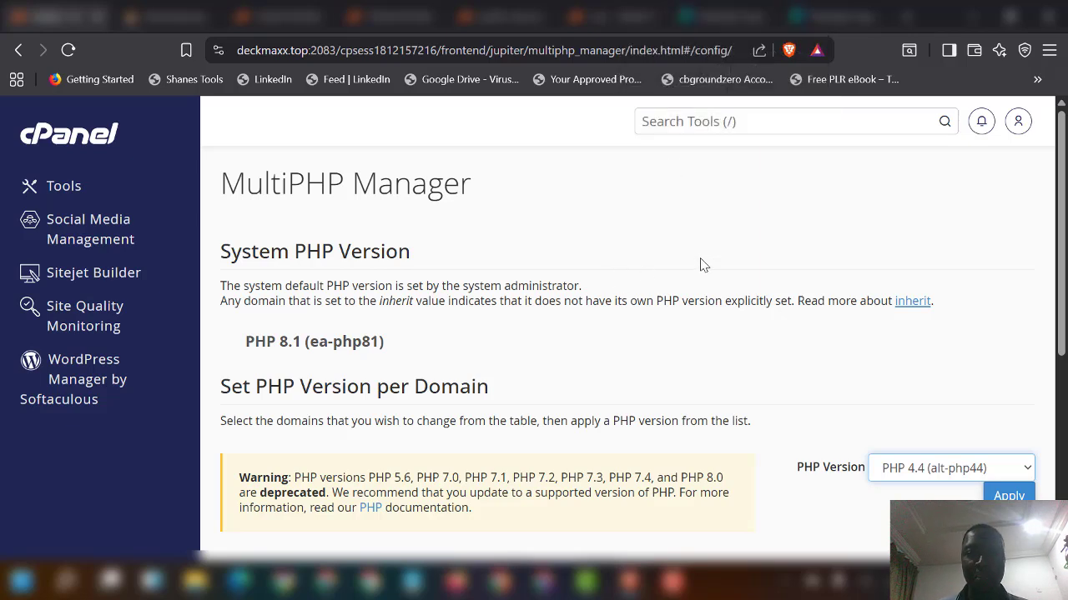
left_click(905, 17)
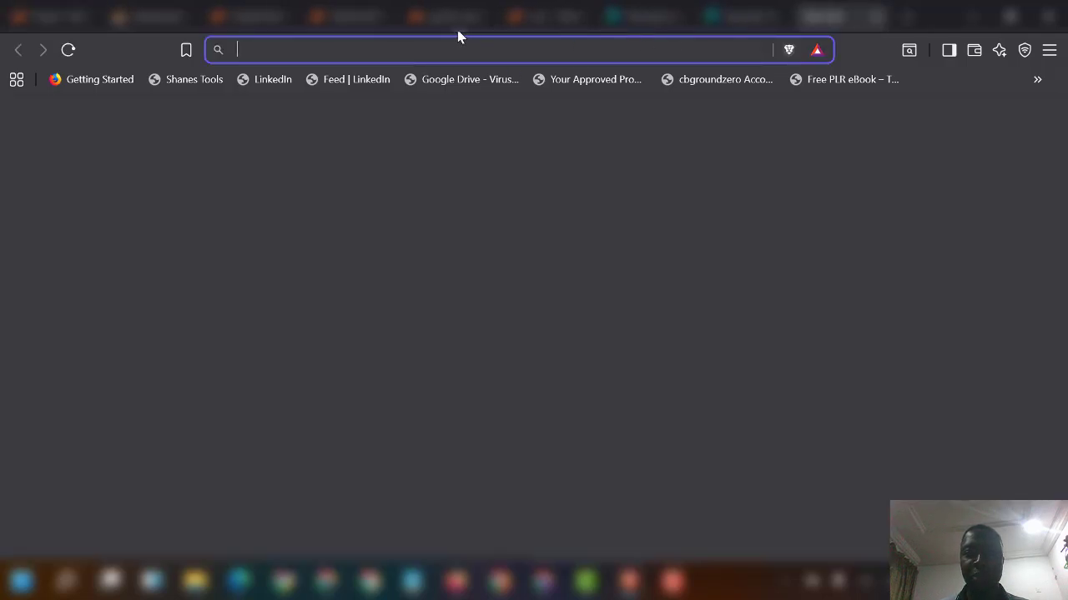
Step: Load the smartsupp website in a new tab, then return to the cPanel File Manager
left_click(470, 142)
left_click(467, 51)
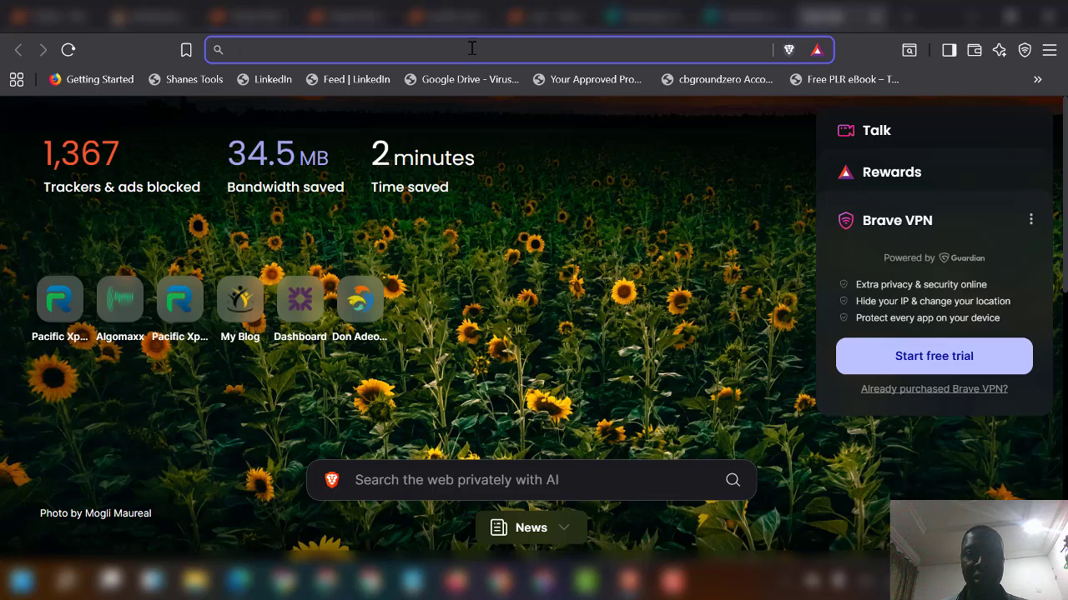
type("smartsupp.com")
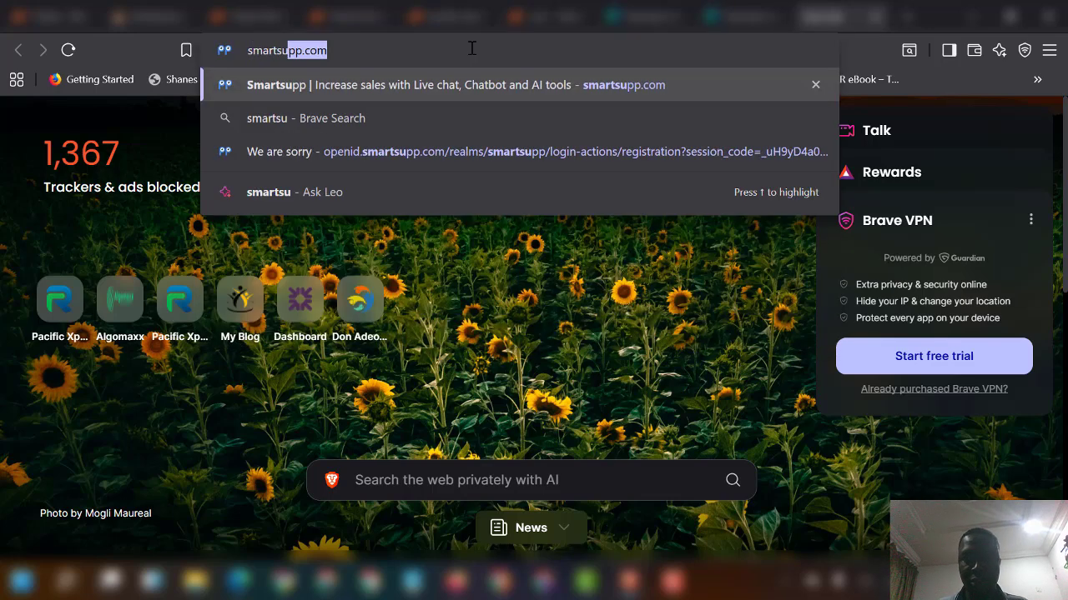
key("Return")
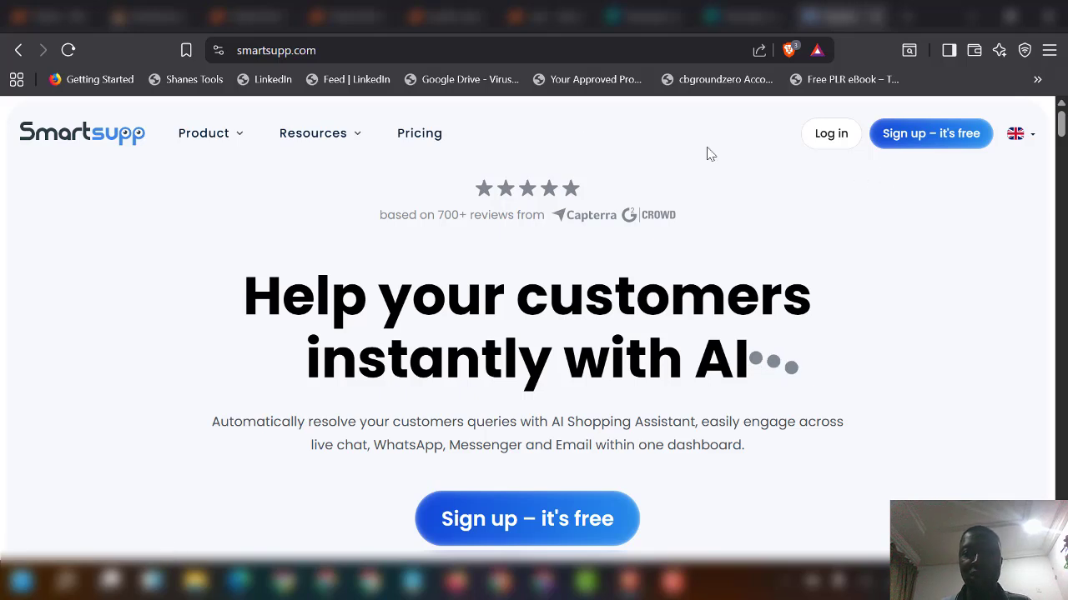
left_click(257, 17)
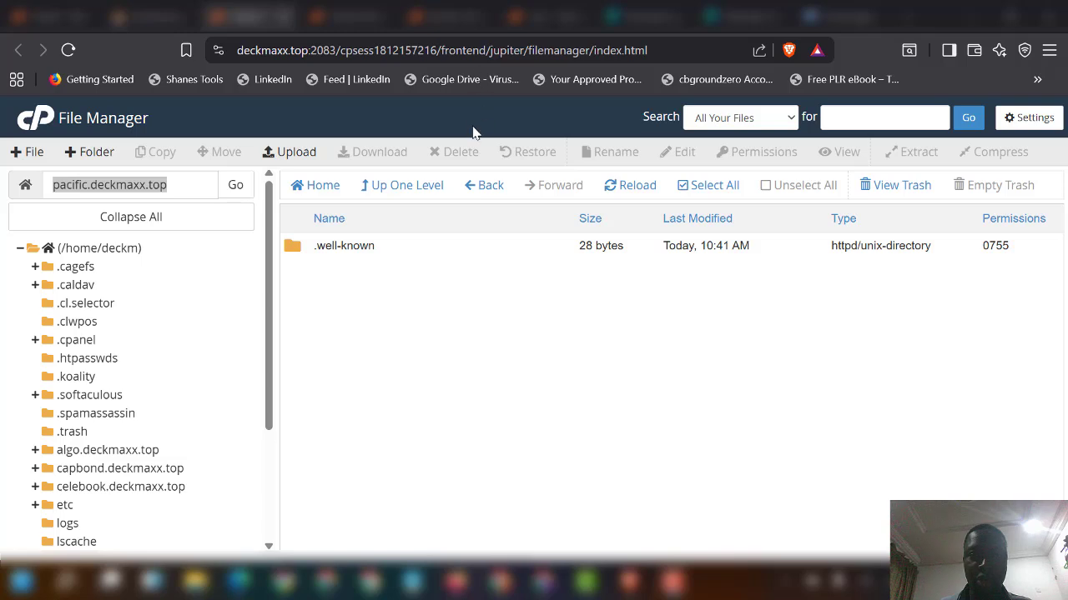
Step: Reload the file listing and navigate into resources/views/layouts
left_click(627, 195)
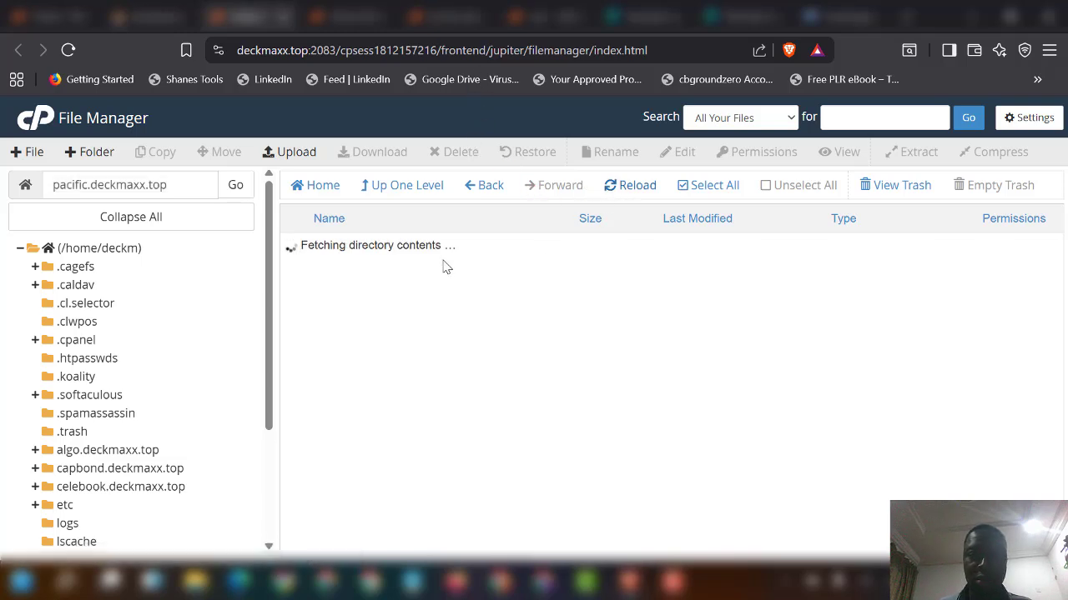
scroll(389, 342, "down", 2)
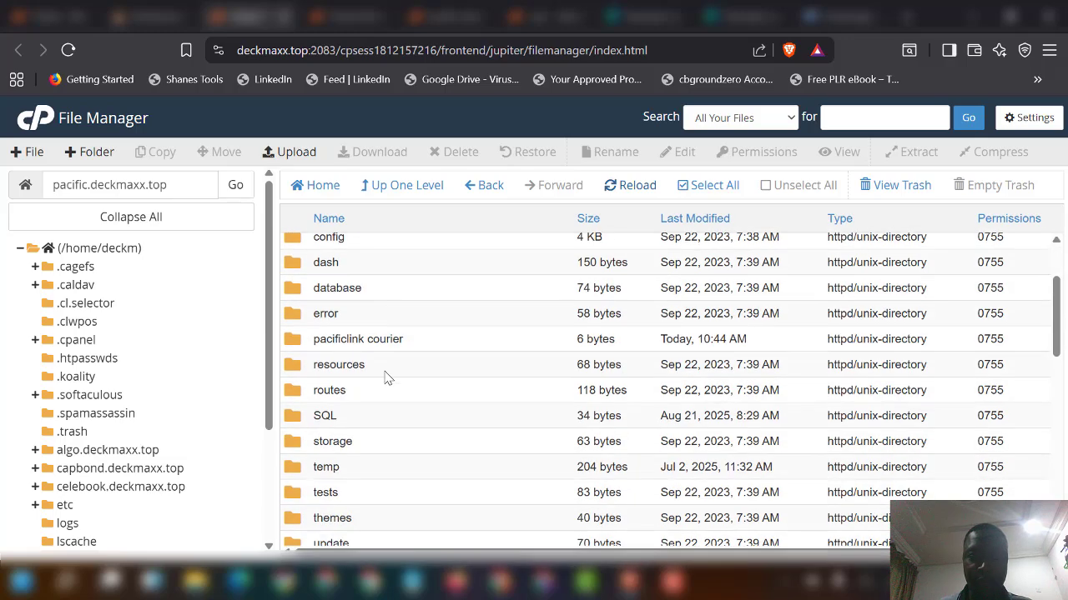
double_click(404, 370)
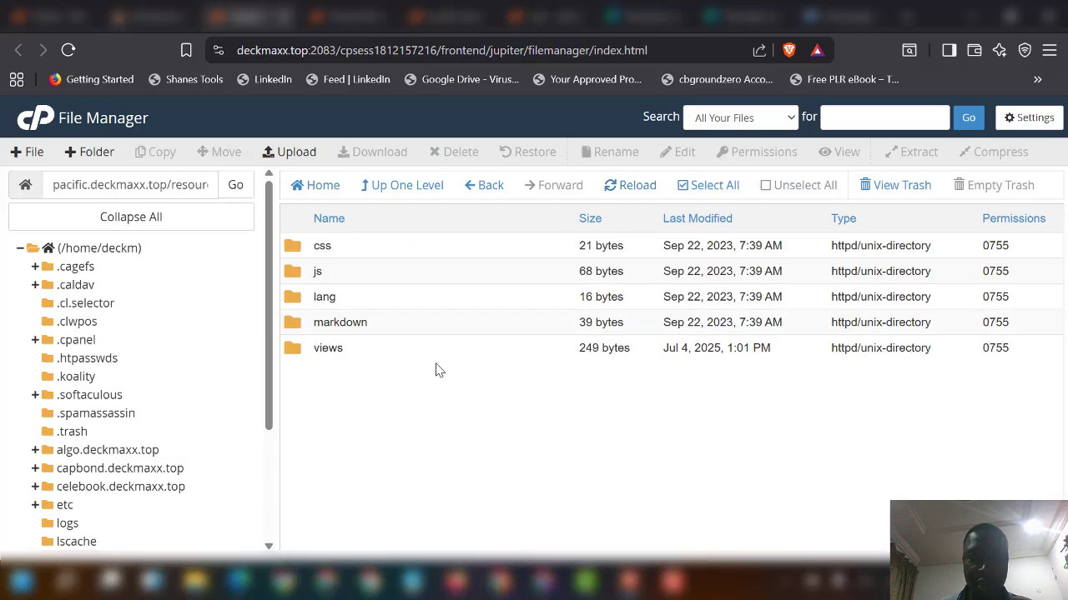
double_click(389, 350)
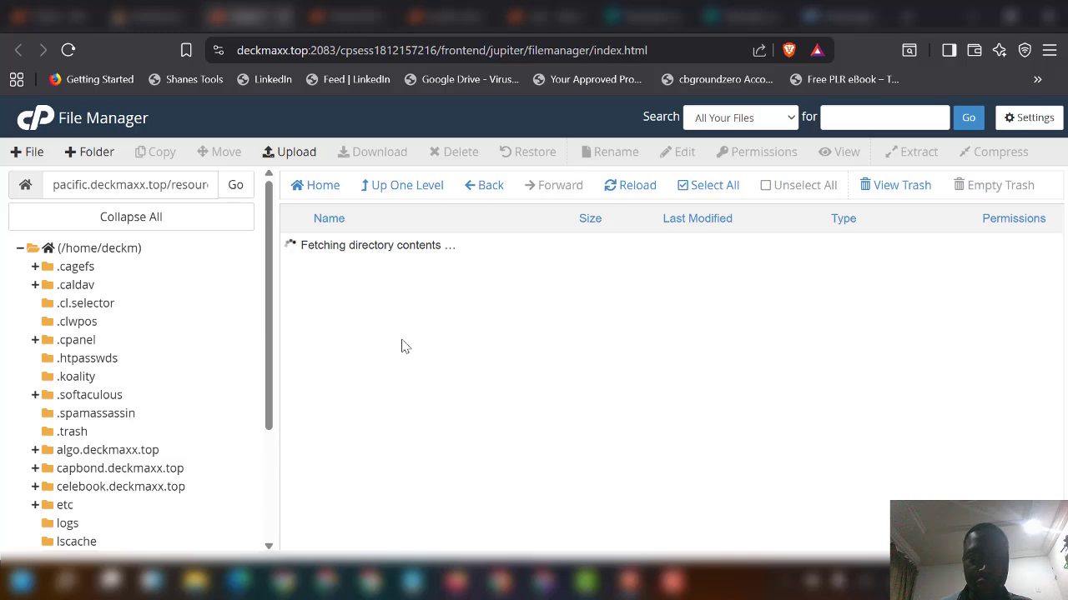
scroll(397, 427, "down", 1)
scroll(397, 425, "down", 1)
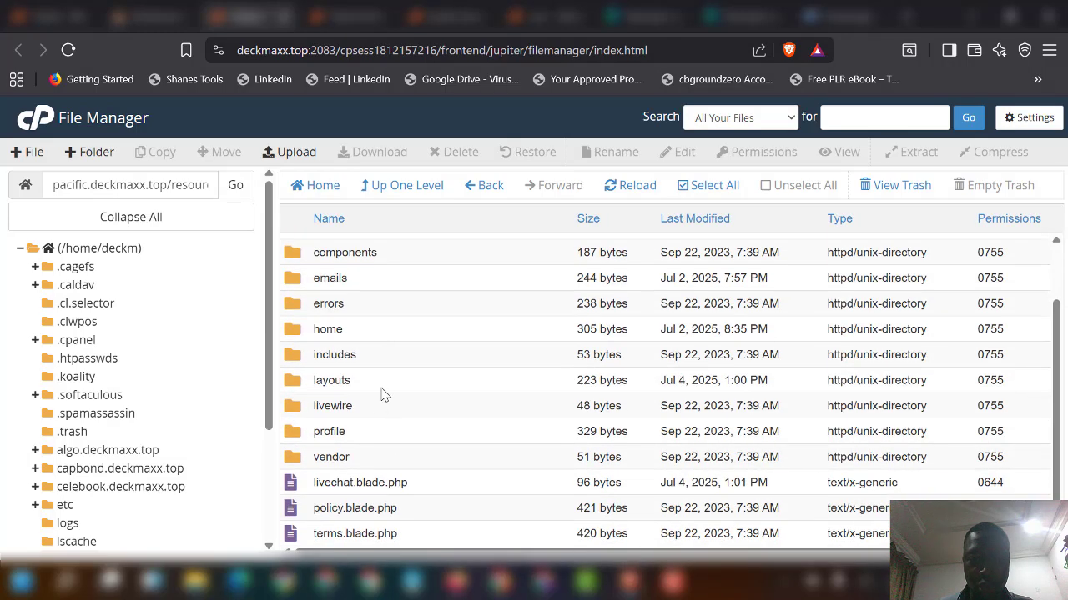
double_click(386, 383)
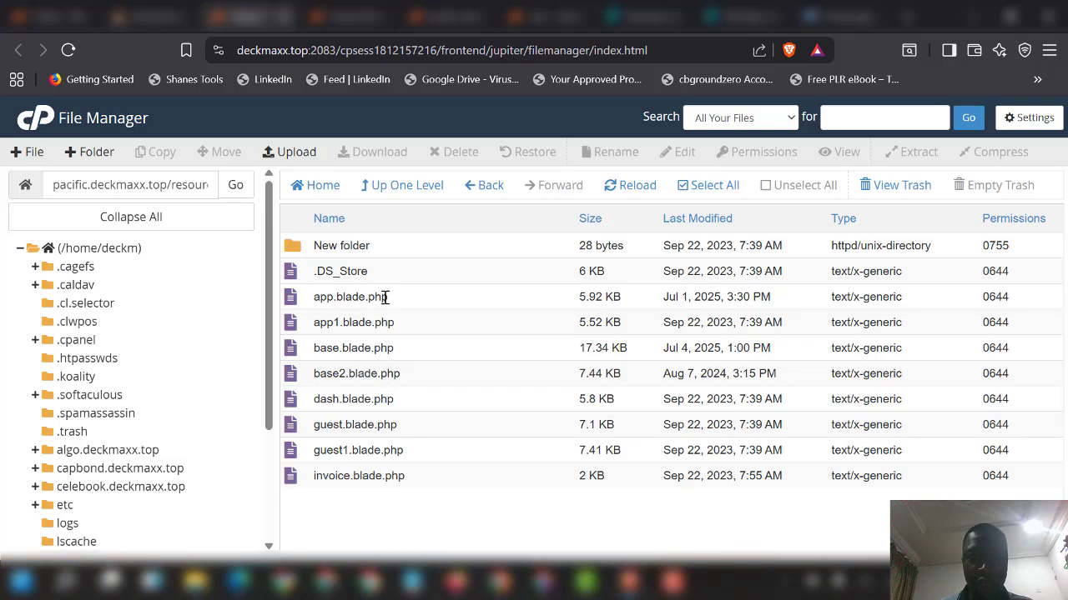
right_click(430, 307)
left_click(498, 371)
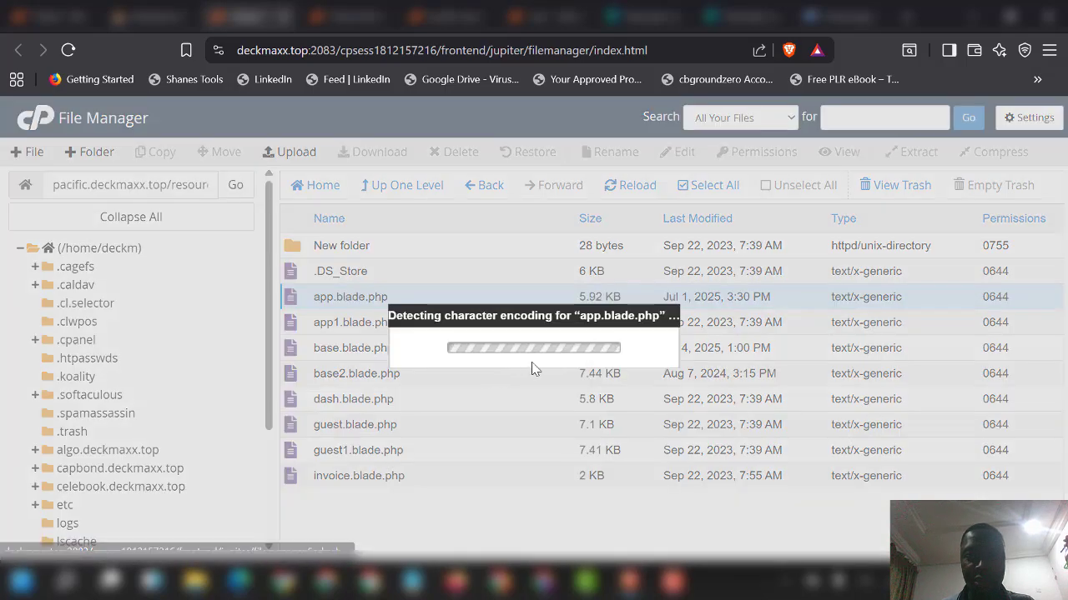
left_click(681, 453)
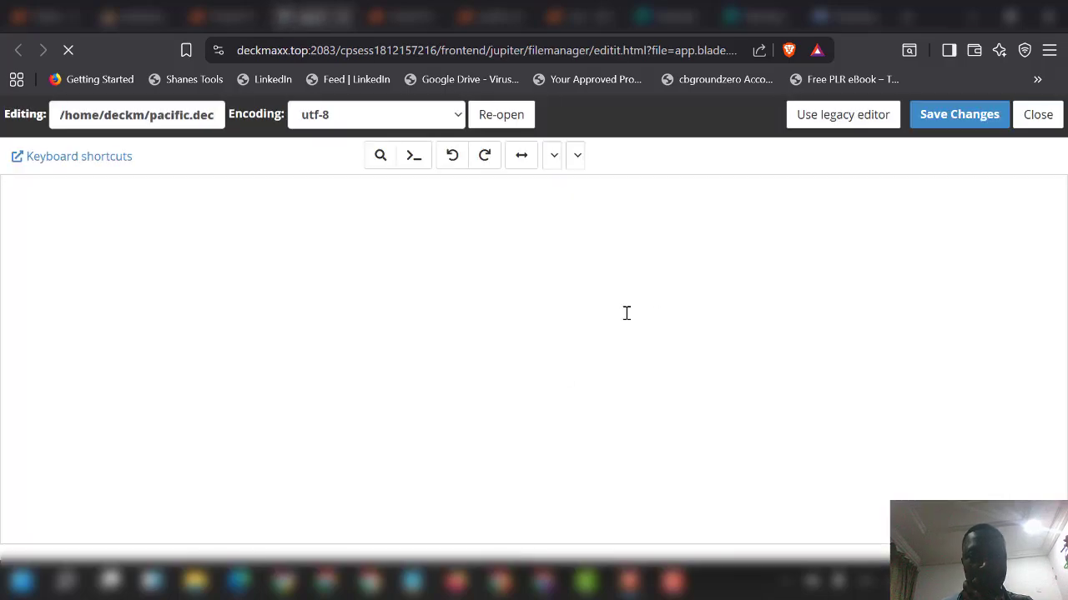
left_click_drag(1061, 232, 1061, 513)
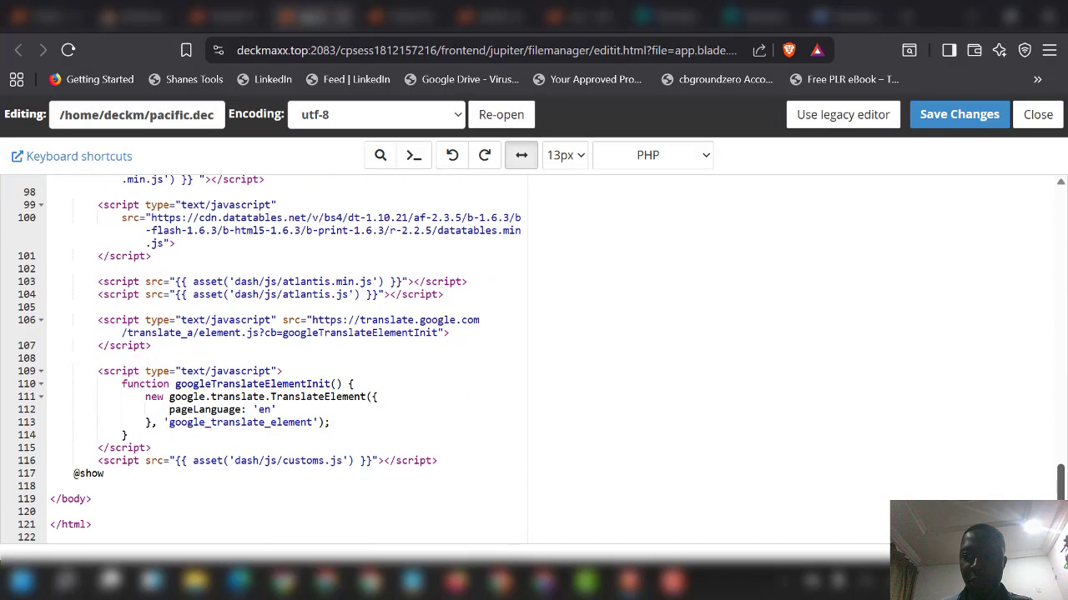
left_click(75, 486)
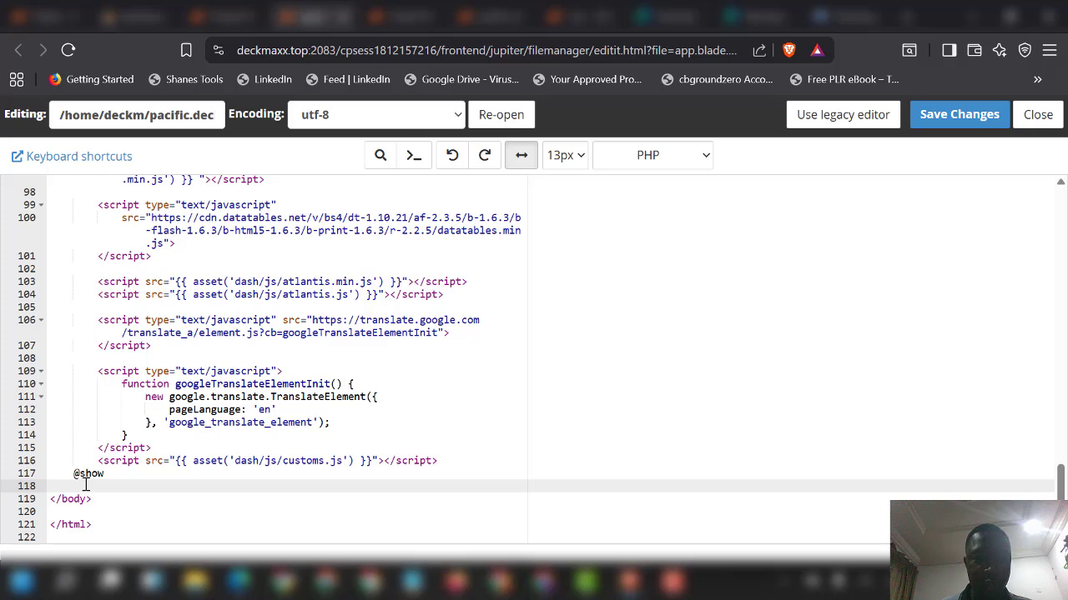
key("Return")
key("Return")
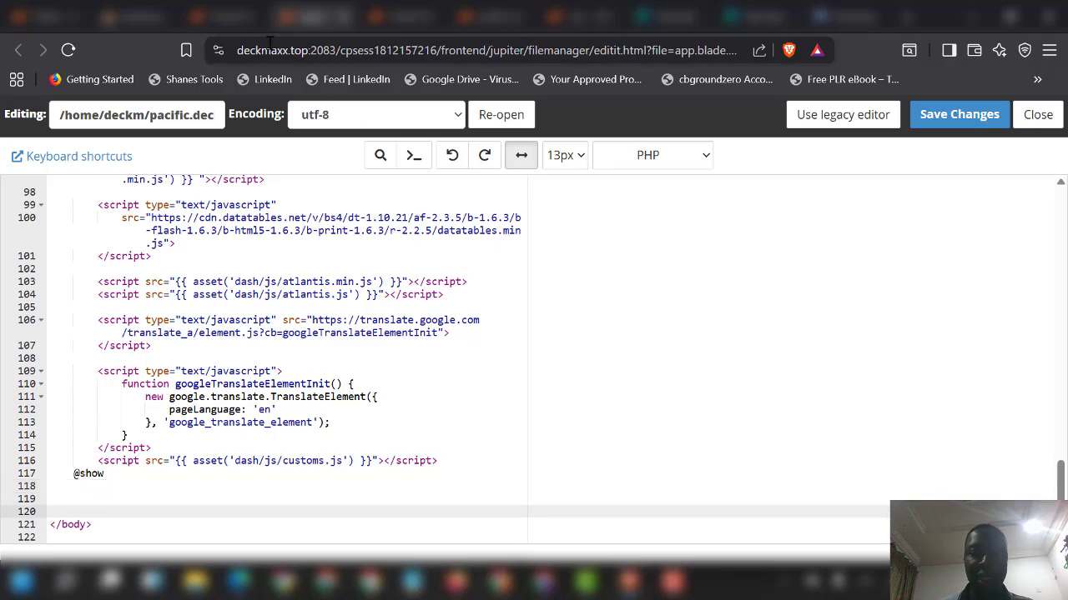
left_click(221, 20)
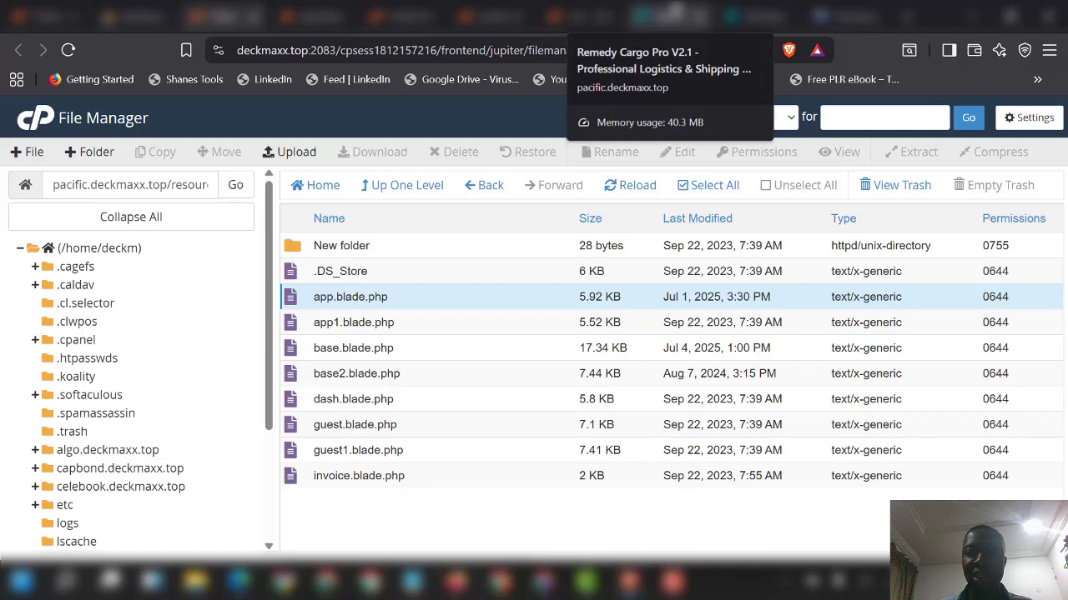
Step: Browse the live Remedy Cargo Pro homepage on pacific.deckmaxx.top
left_click(677, 15)
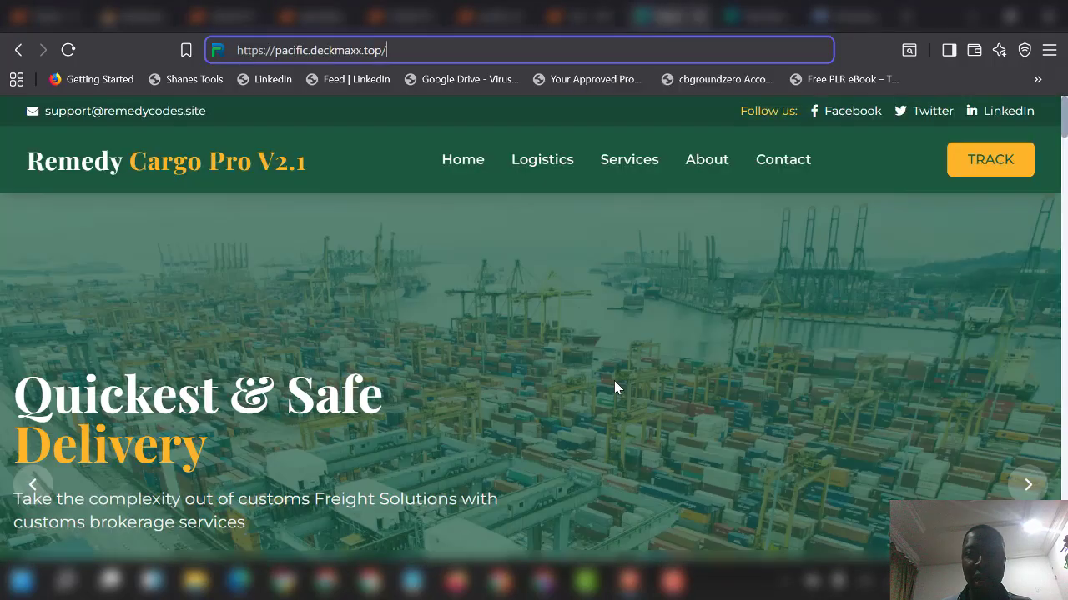
scroll(617, 385, "down", 10)
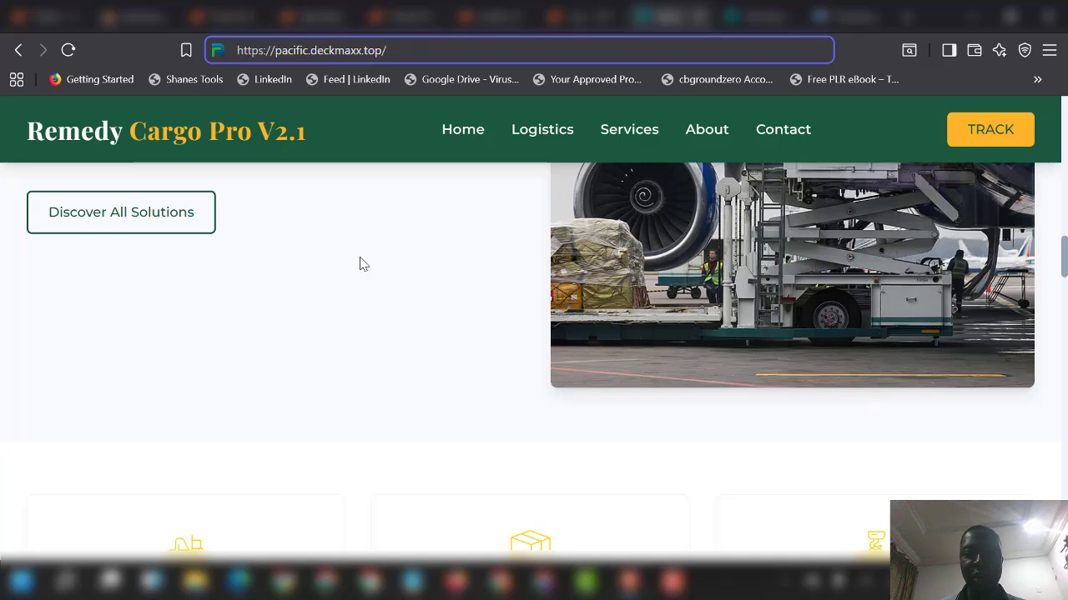
scroll(367, 258, "up", 3)
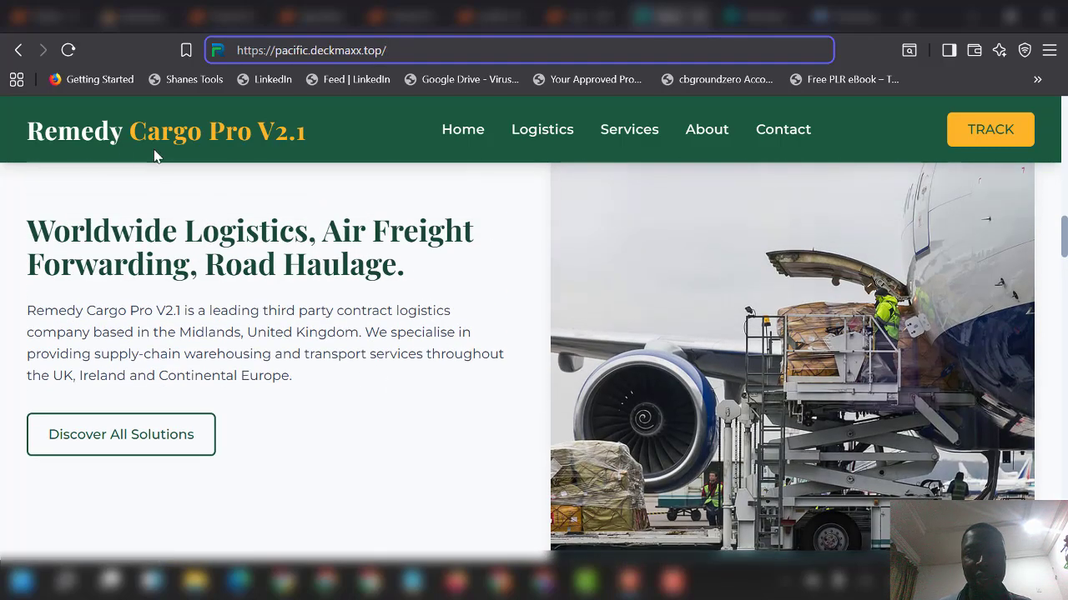
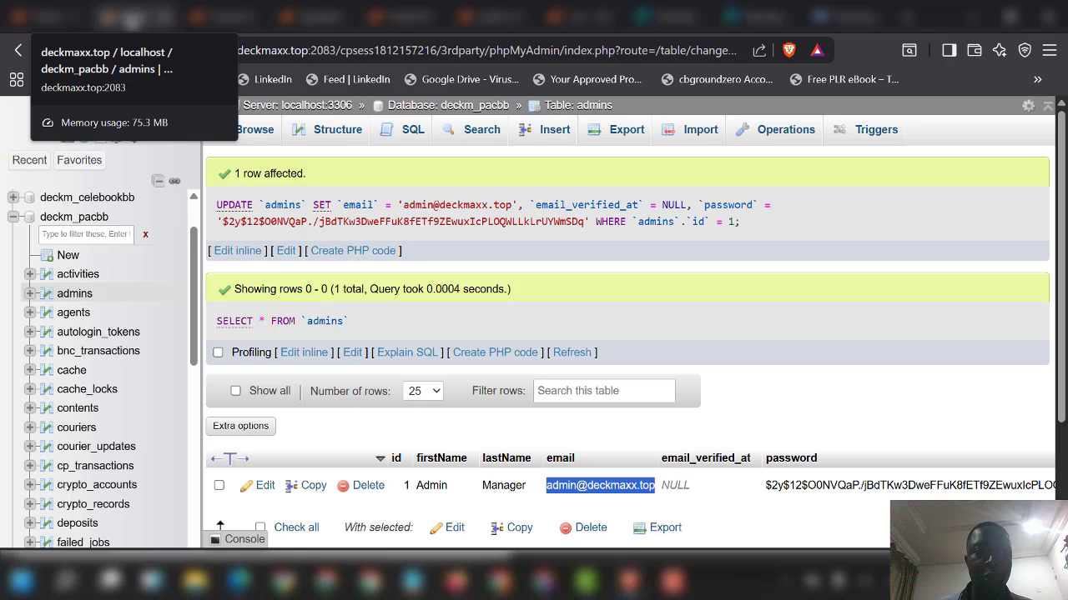
Step: Scroll down the phpMyAdmin left table list past the updated admins table
scroll(84, 417, "down", 5)
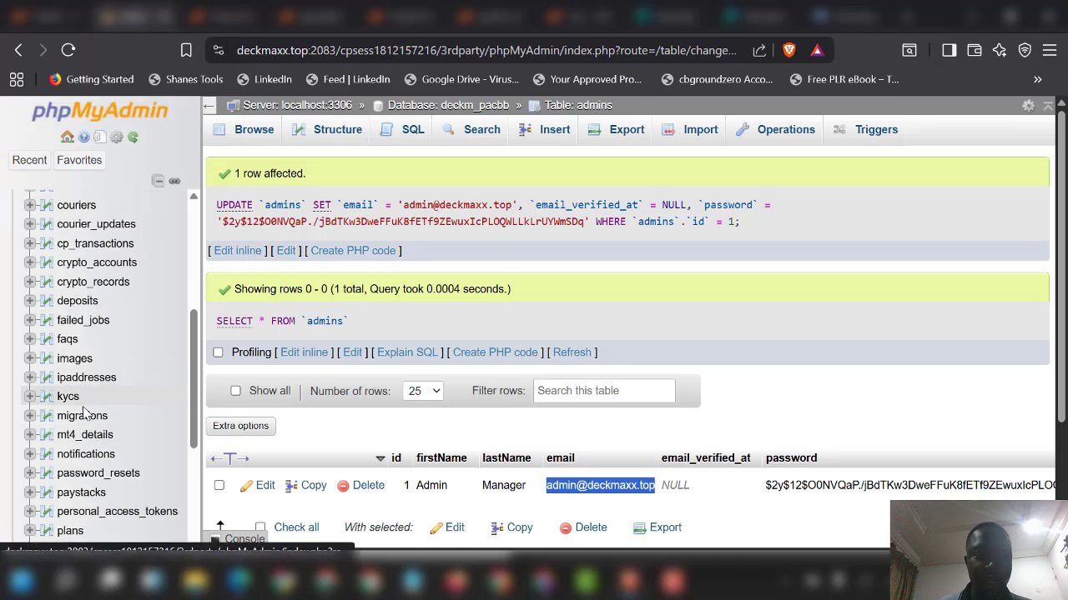
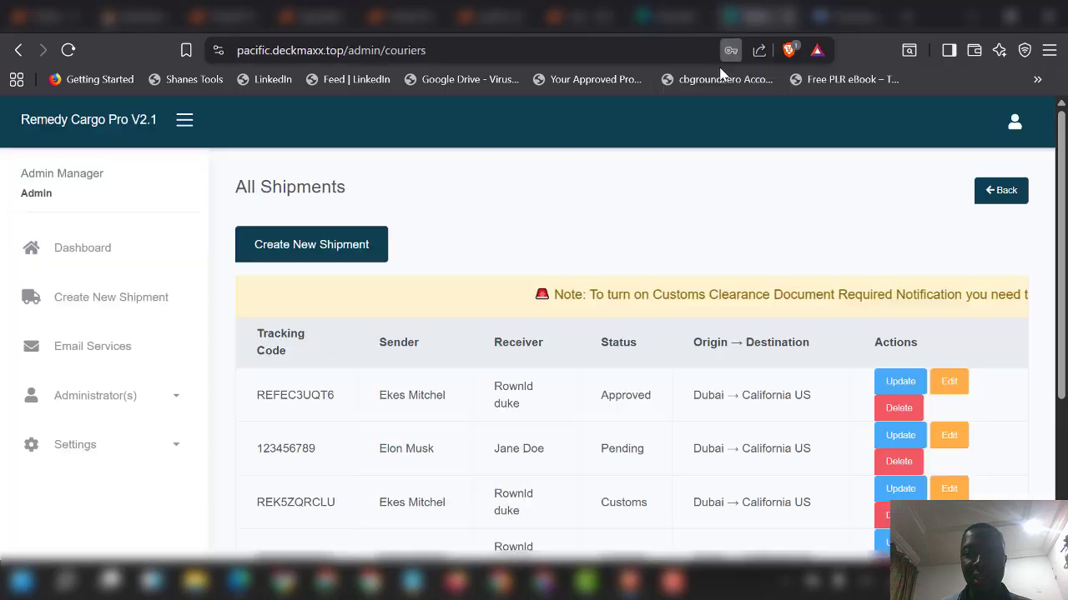
Step: Open App Settings under Settings in the admin sidebar and dismiss the save-password prompt
left_click(730, 50)
left_click(78, 446)
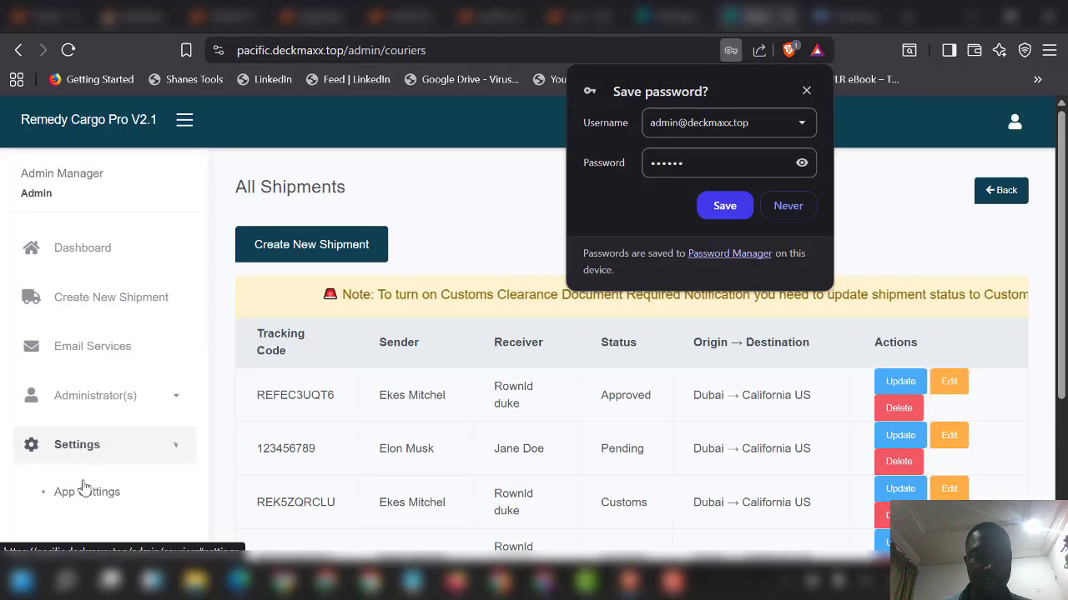
left_click(83, 490)
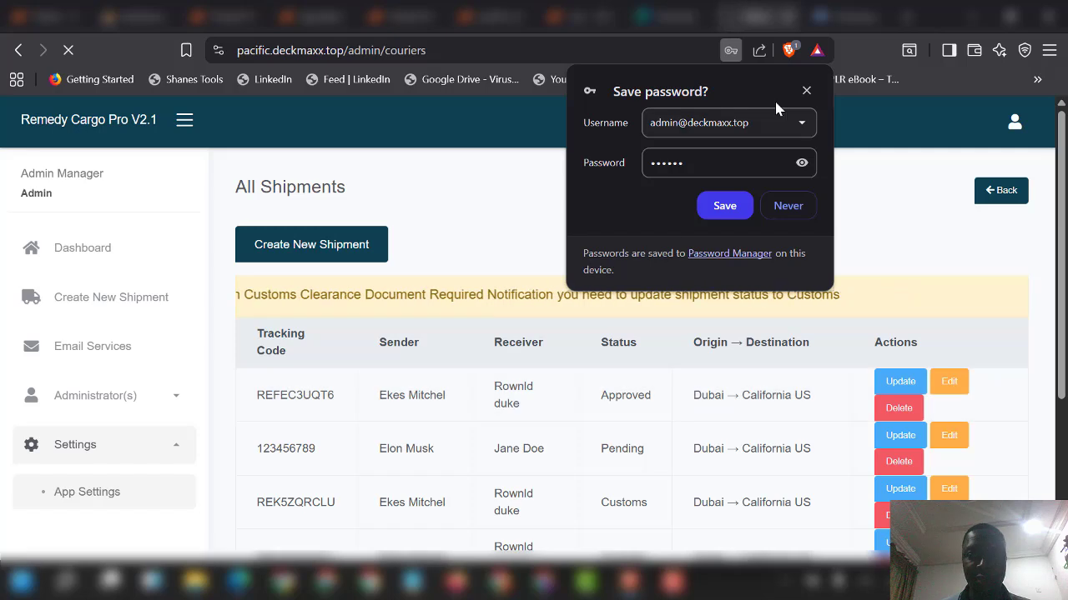
left_click(805, 90)
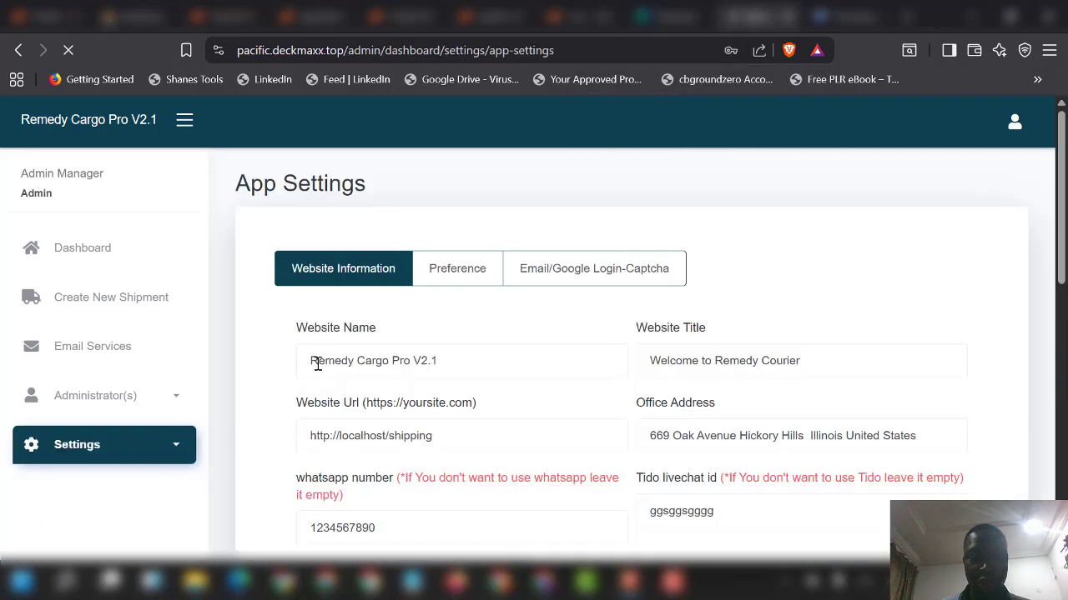
Step: Change Website Name to Pacific and the title to 'Welcome to Pacific', save, then view the homepage
left_click_drag(316, 363, 519, 359)
key("BackSpace")
type("Pa")
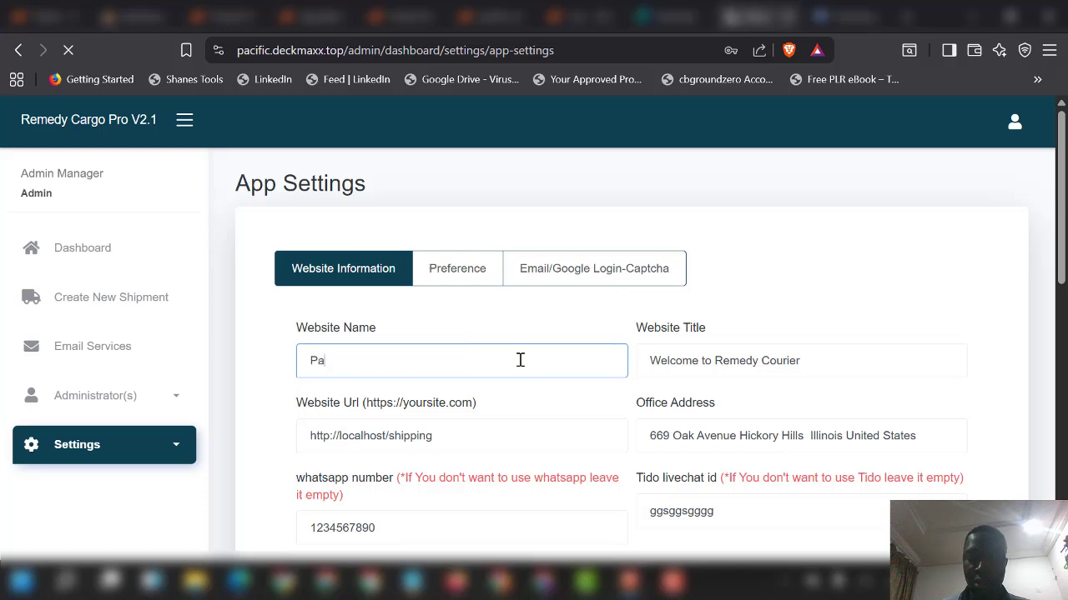
type("cific")
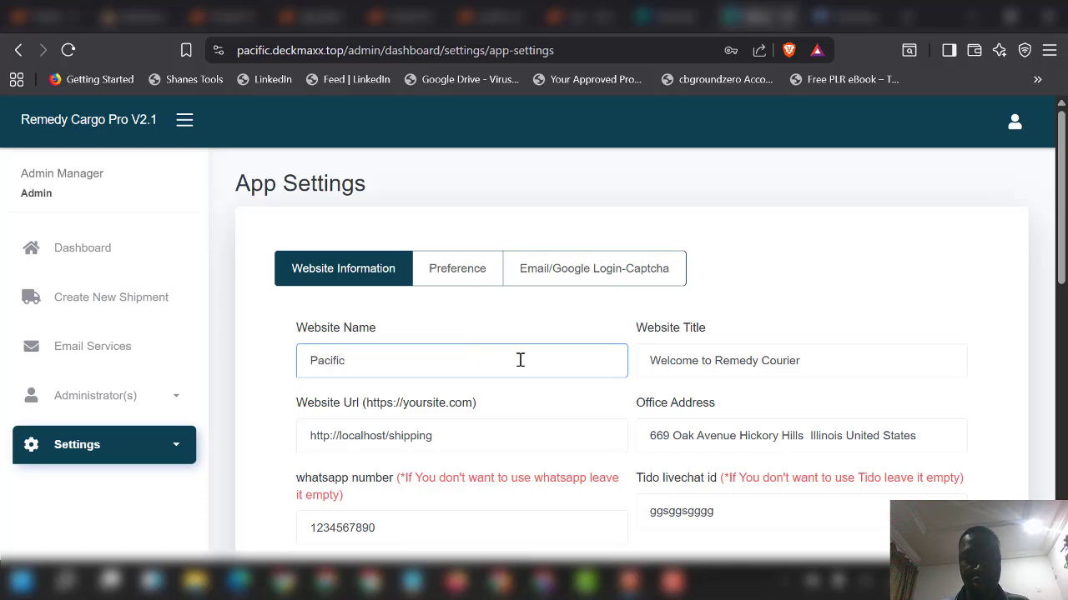
left_click_drag(714, 360, 856, 358)
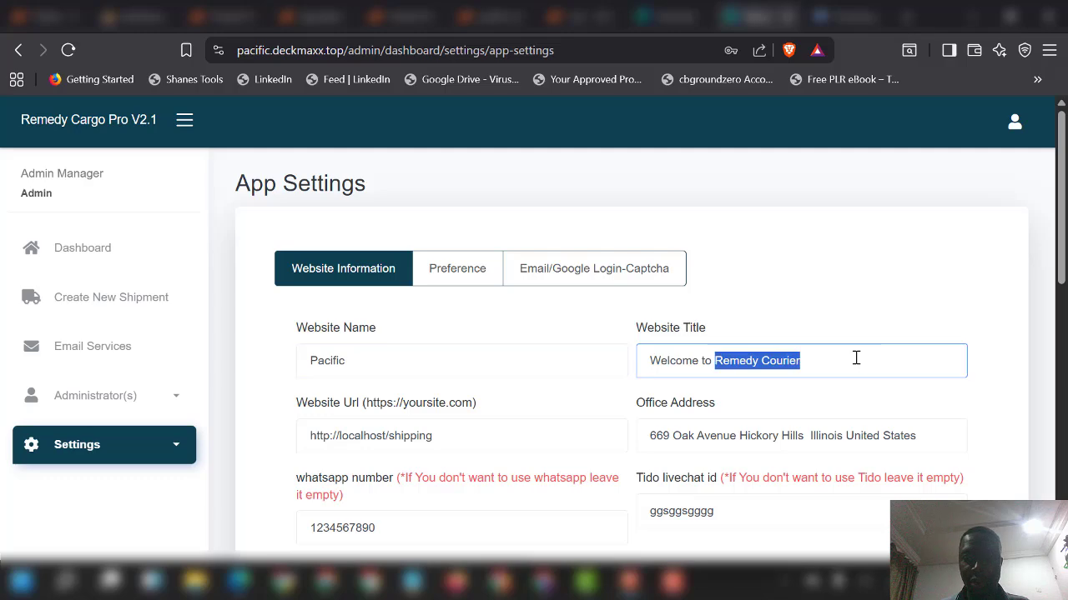
key("BackSpace")
type("Pacific")
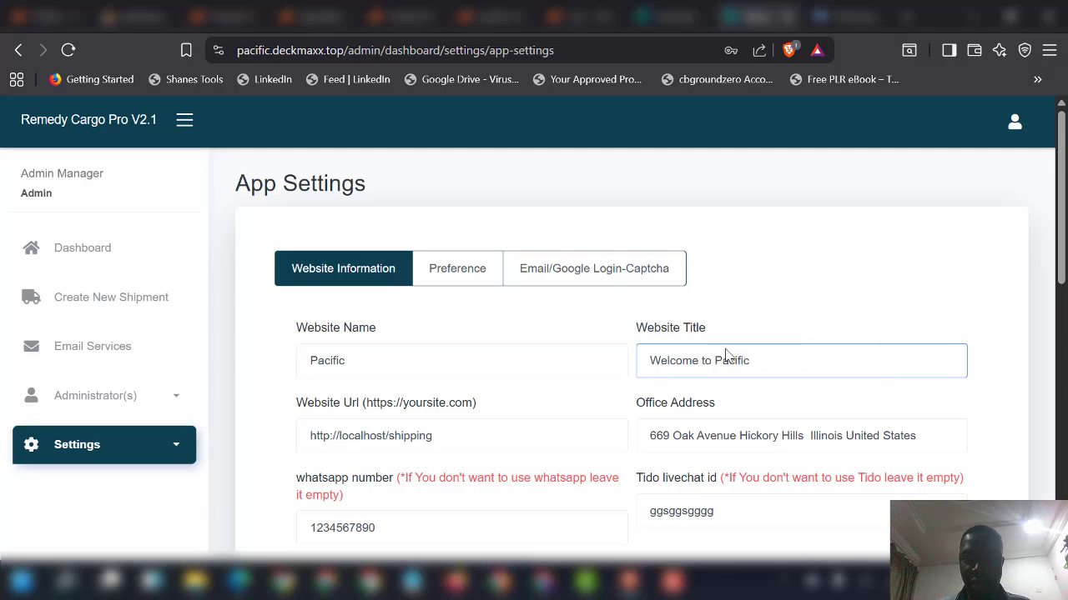
scroll(615, 436, "down", 5)
left_click(358, 497)
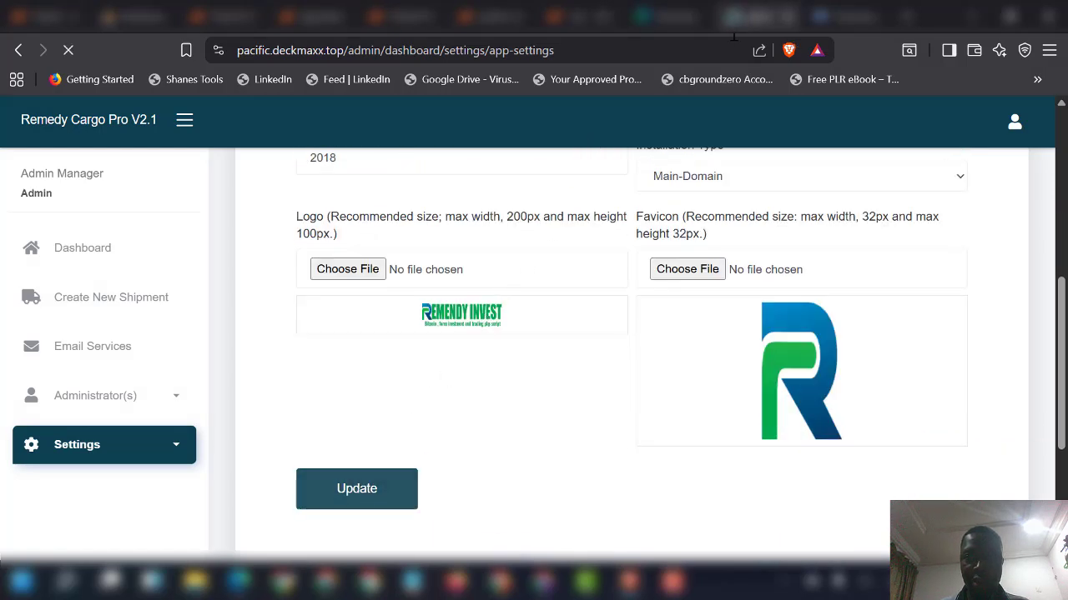
left_click(667, 17)
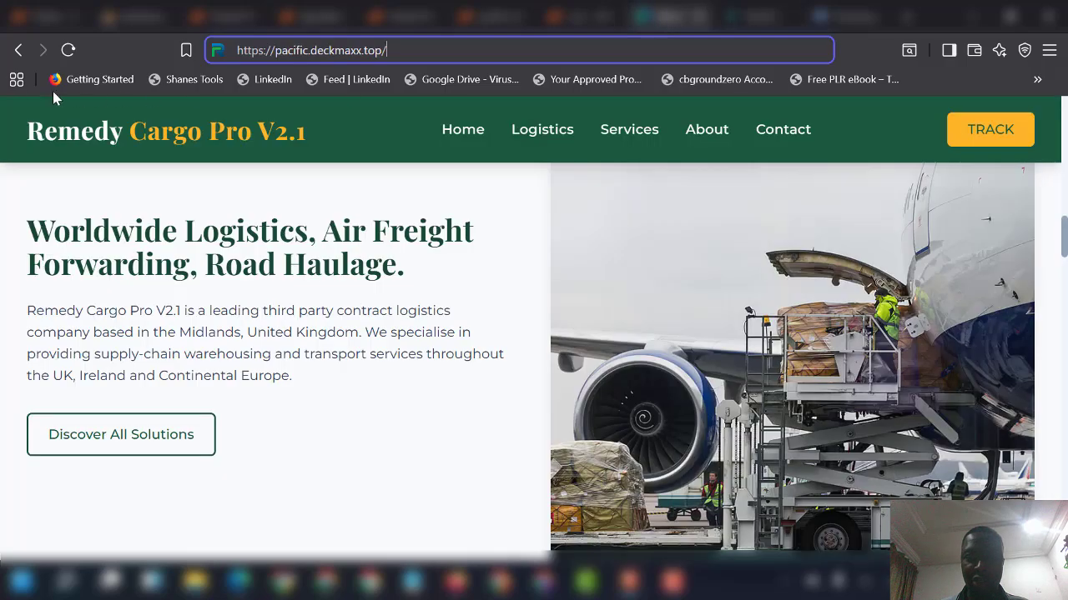
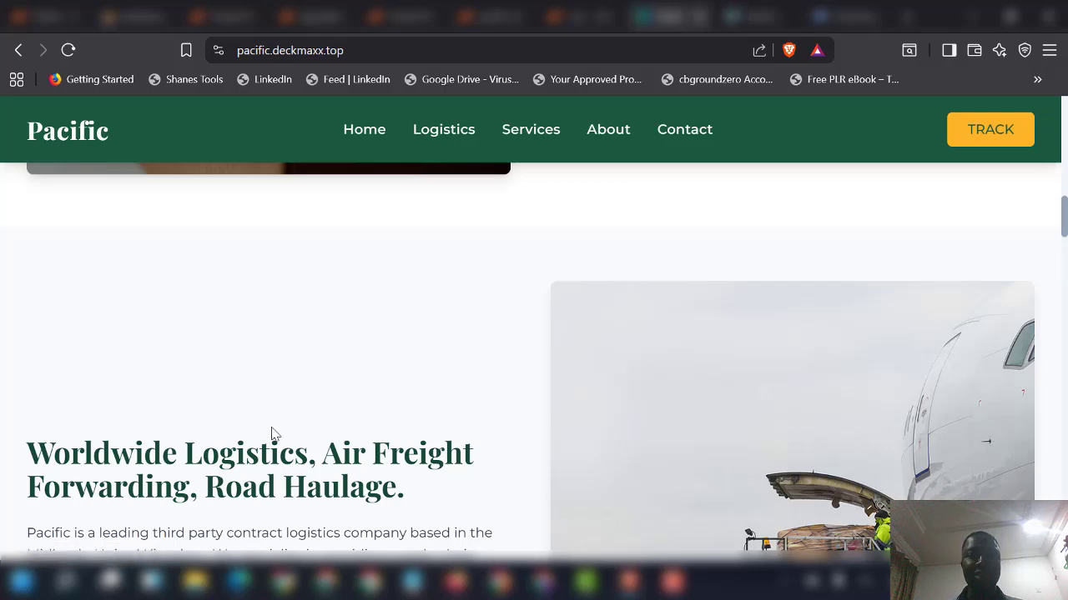
Step: Scroll back up the Pacific homepage to the 'Transport & Logistics' hero banner
scroll(272, 433, "up", 15)
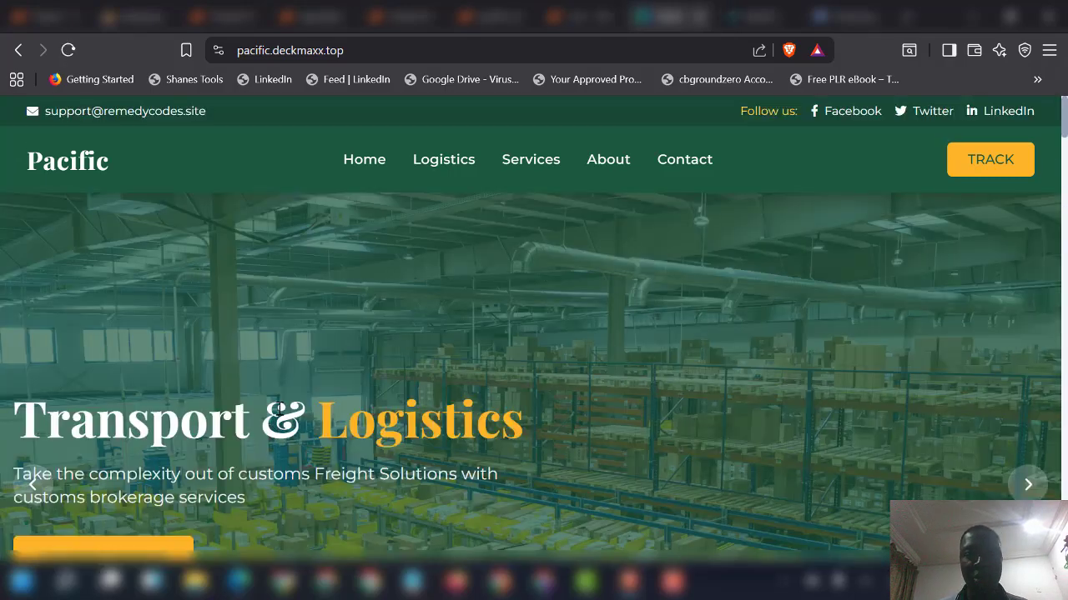